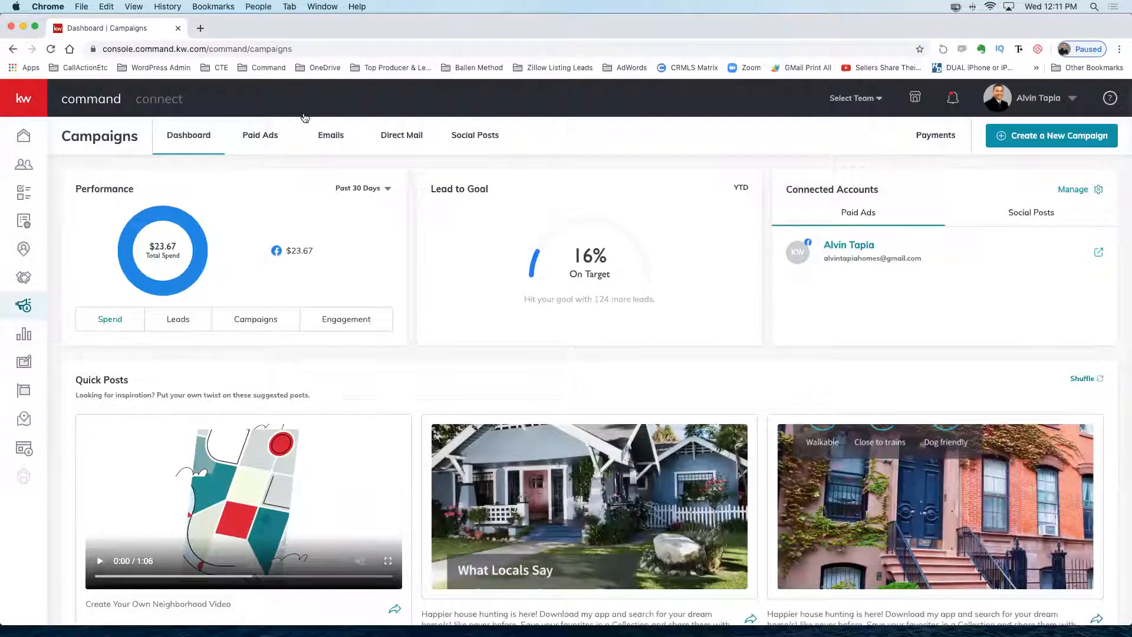
From the Paid Ads campaign list, start a new campaign to show the Social Ad, Search Ad, Social Post, Direct Mail and Email types.
click(266, 140)
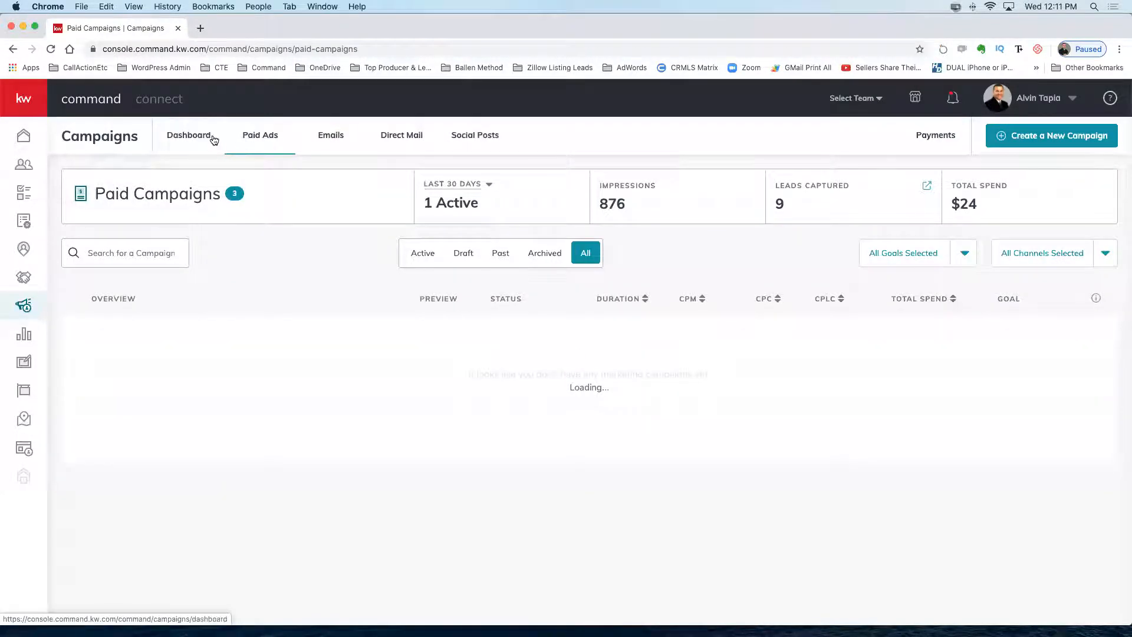
click(1025, 138)
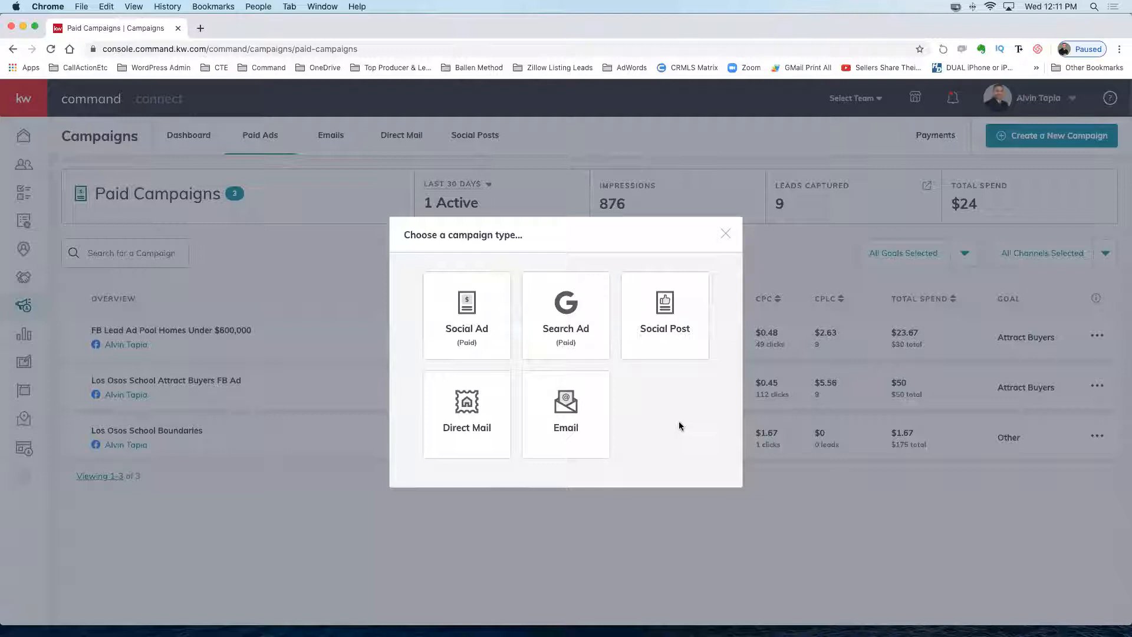
Choose the Social Ad type and name the campaign 'KWRC Test Campaign'.
click(461, 308)
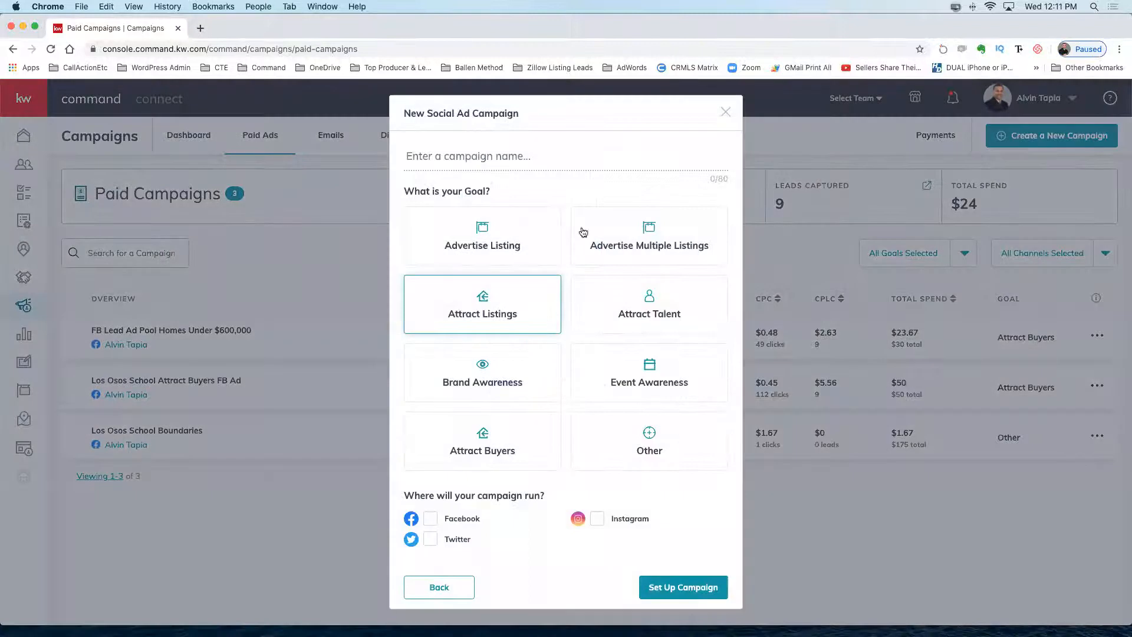
click(532, 156)
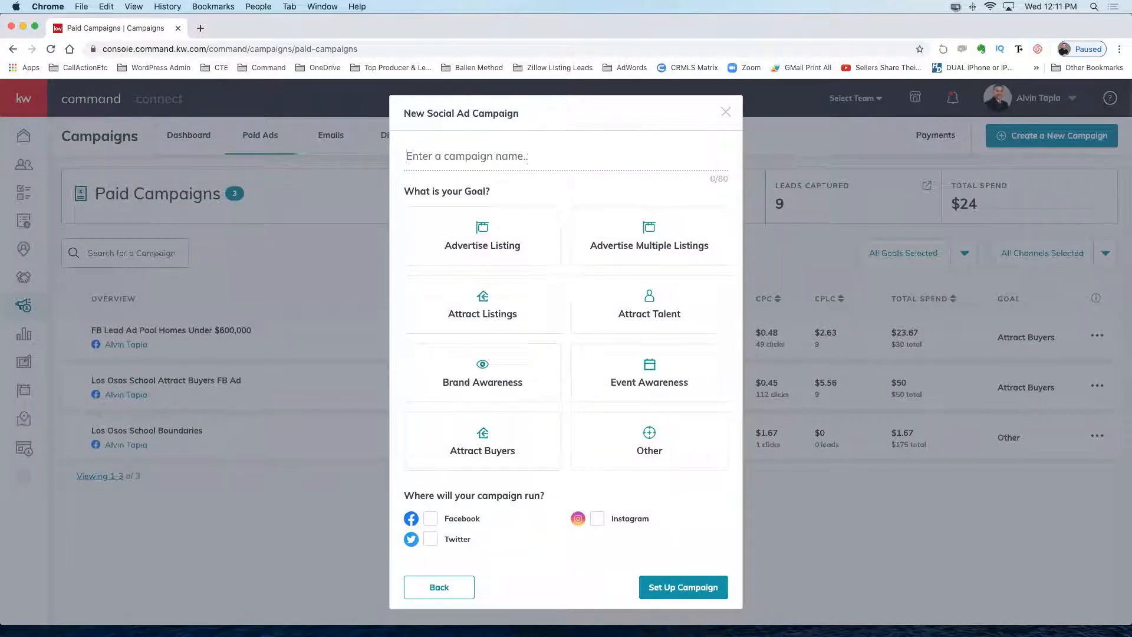
text(KWRC Tes)
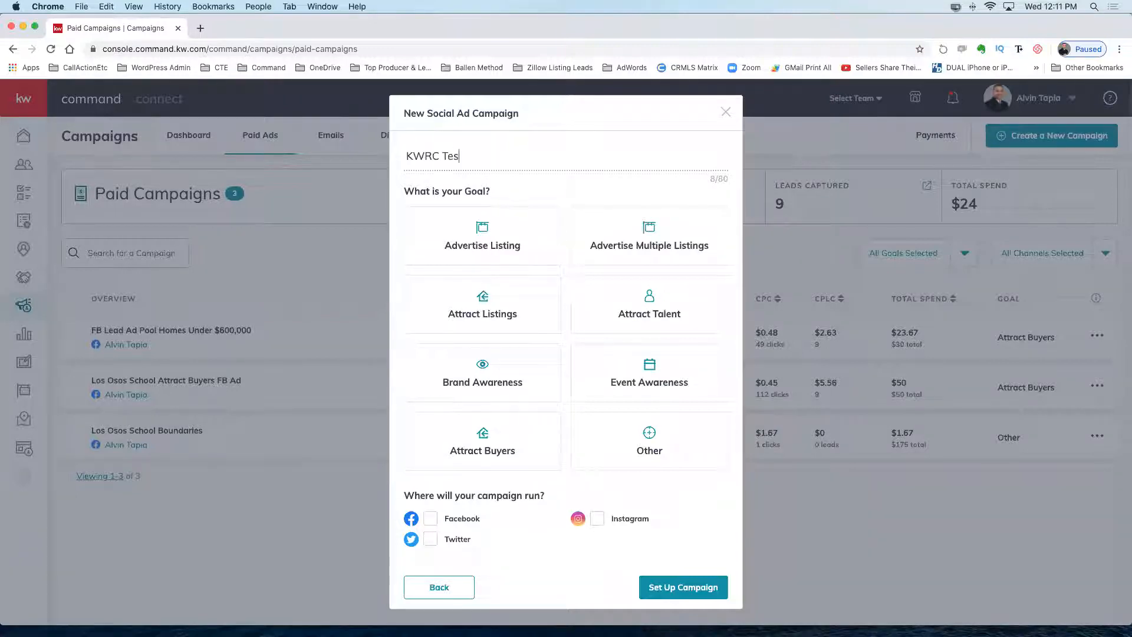
text(t X)
text(Campa)
text(ign)
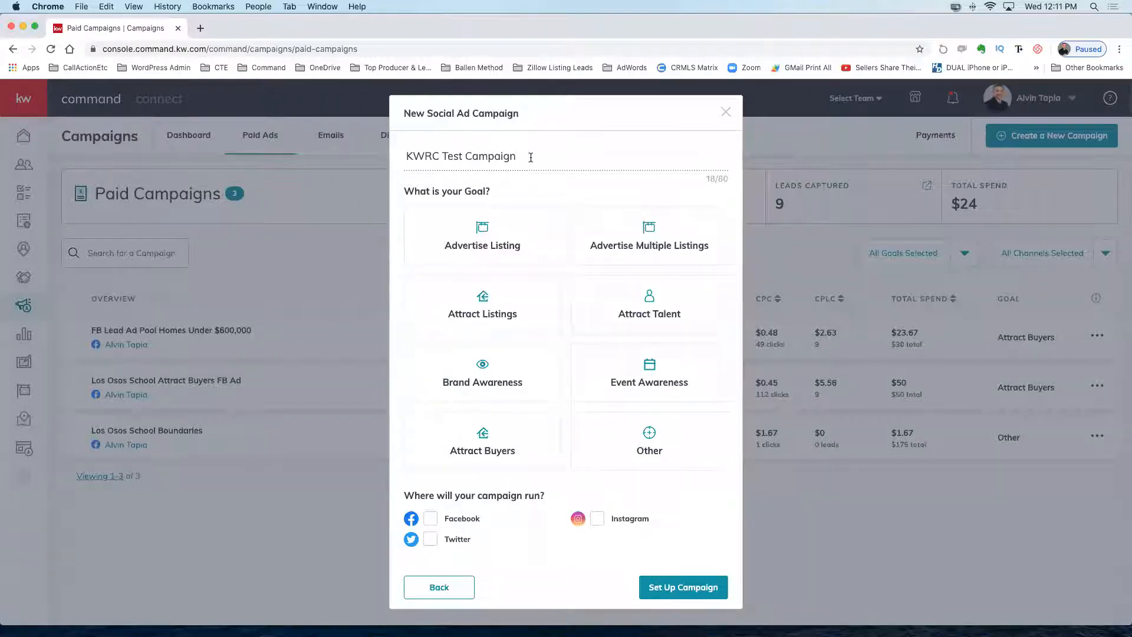
click(521, 427)
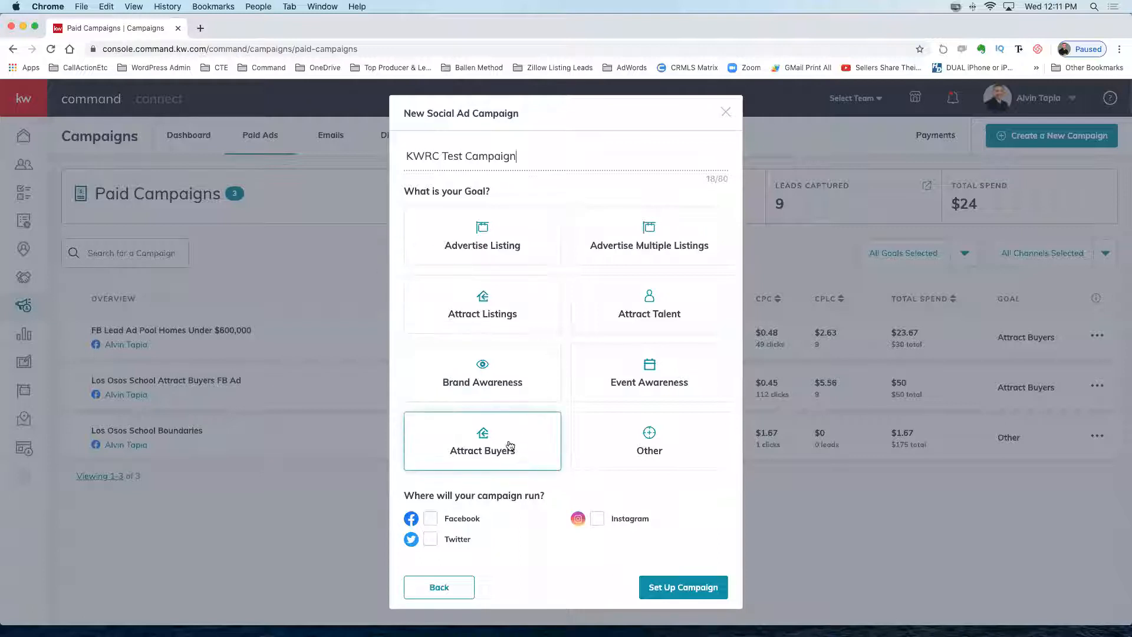
click(481, 241)
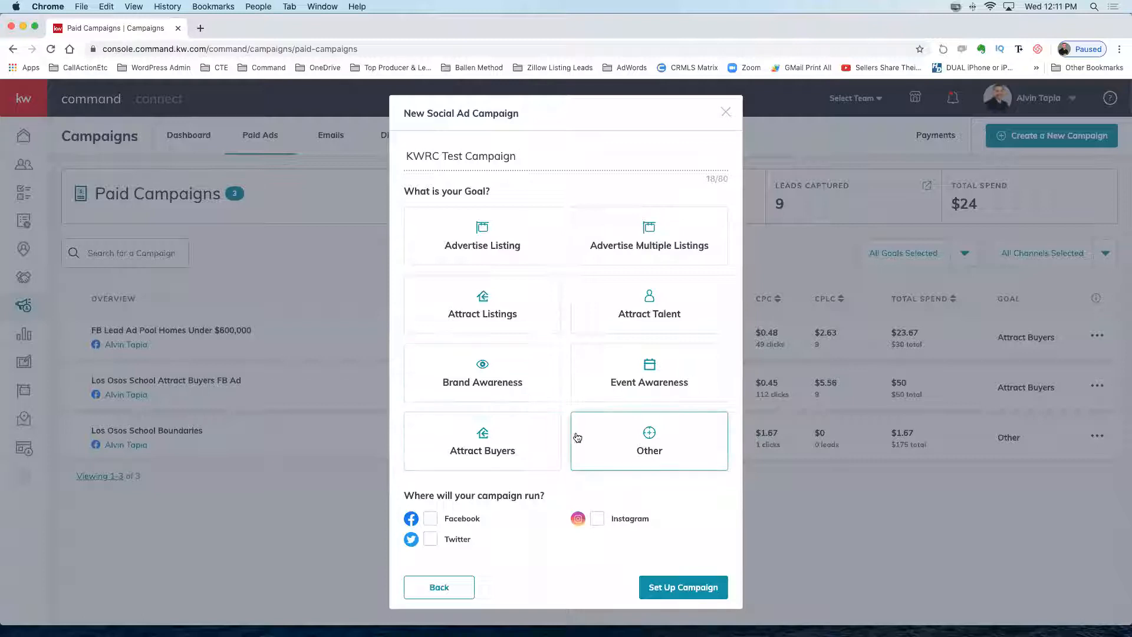
Select the Attract Buyers goal, run the campaign on Facebook, and set it up.
click(481, 442)
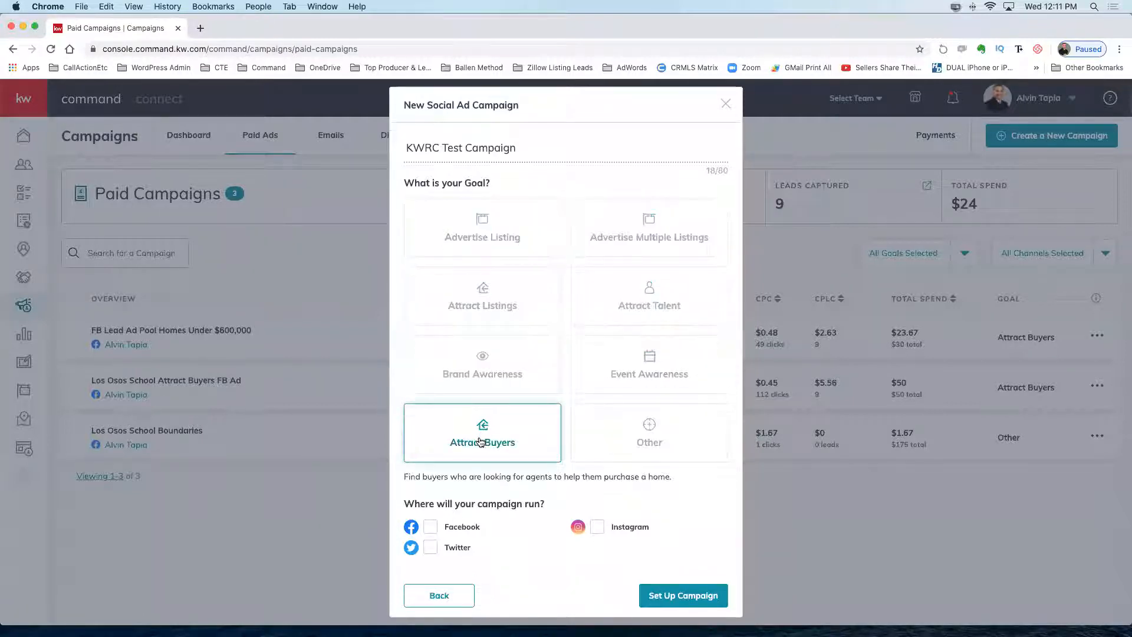
click(431, 528)
click(674, 595)
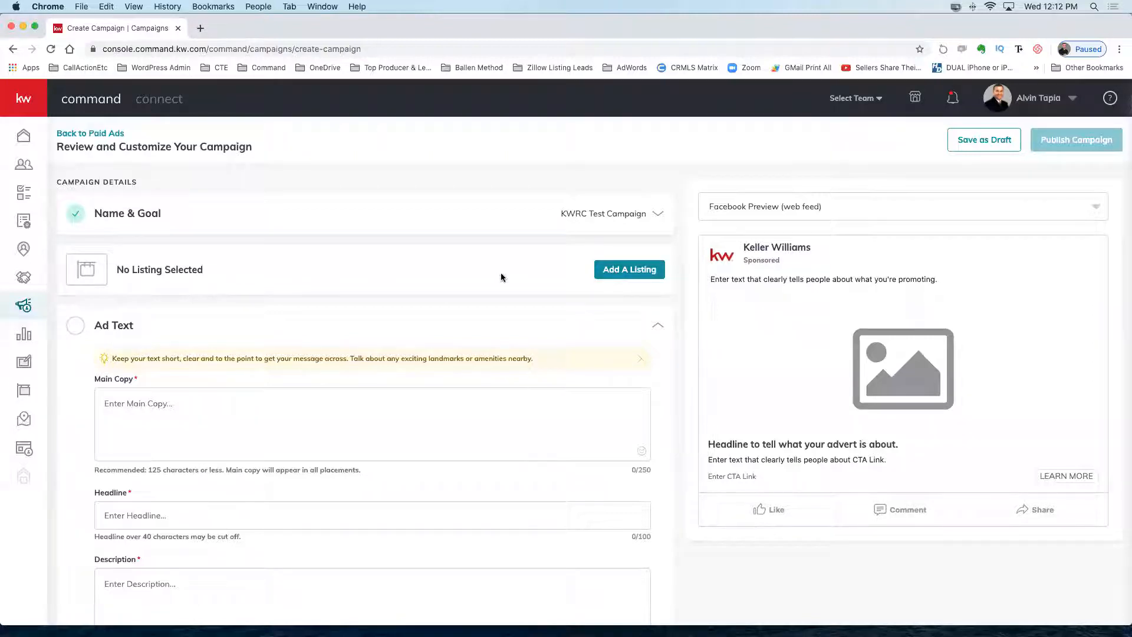
click(627, 271)
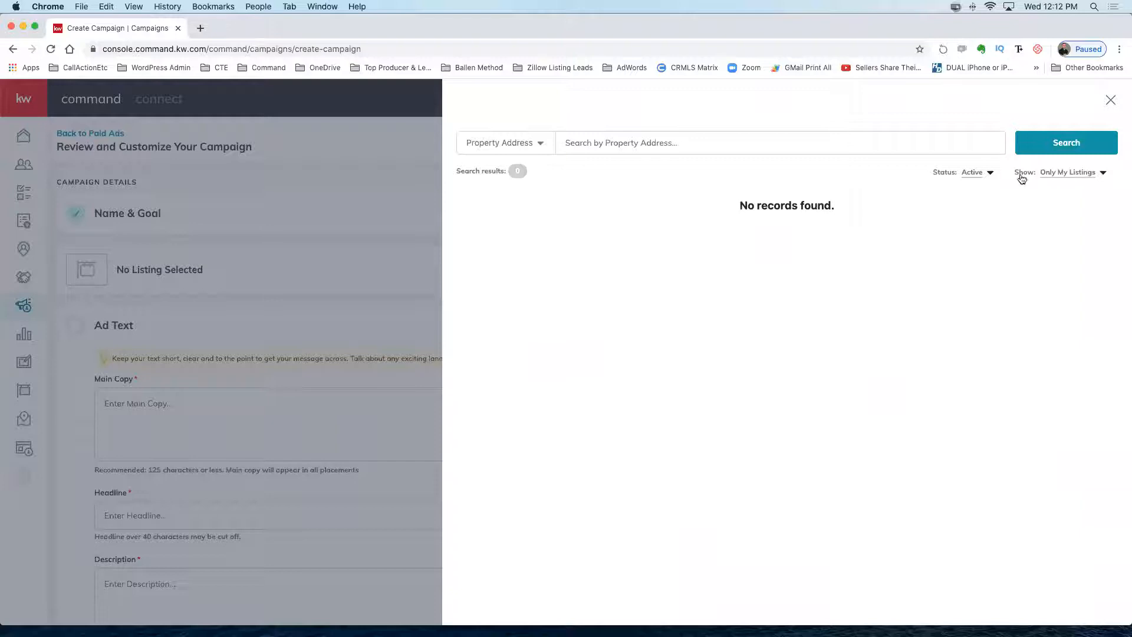
click(1093, 175)
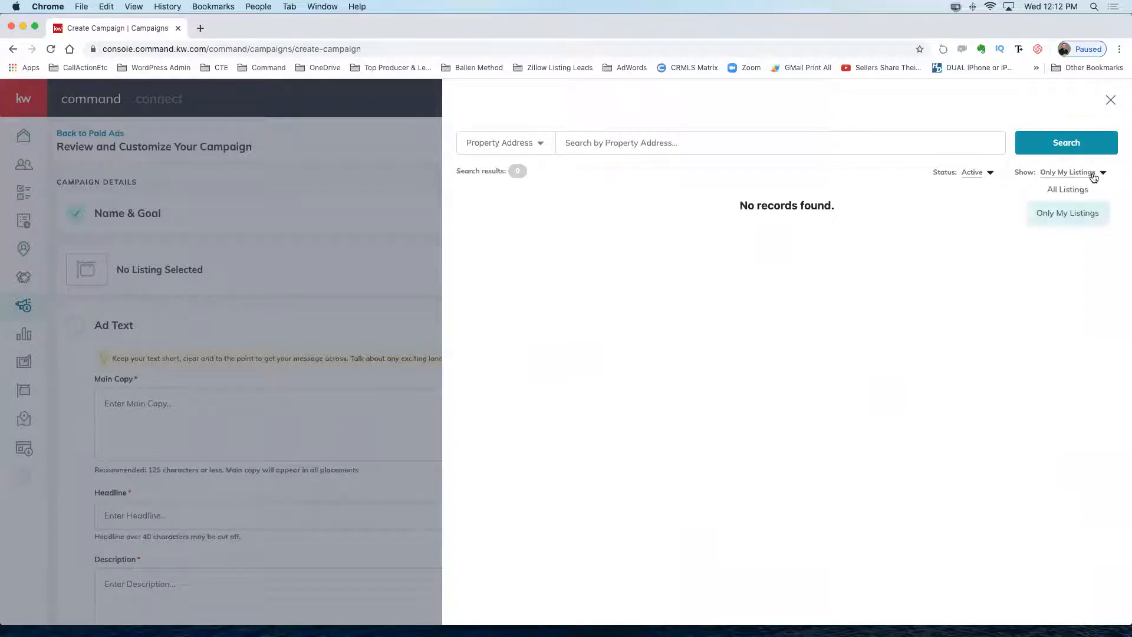
click(1058, 190)
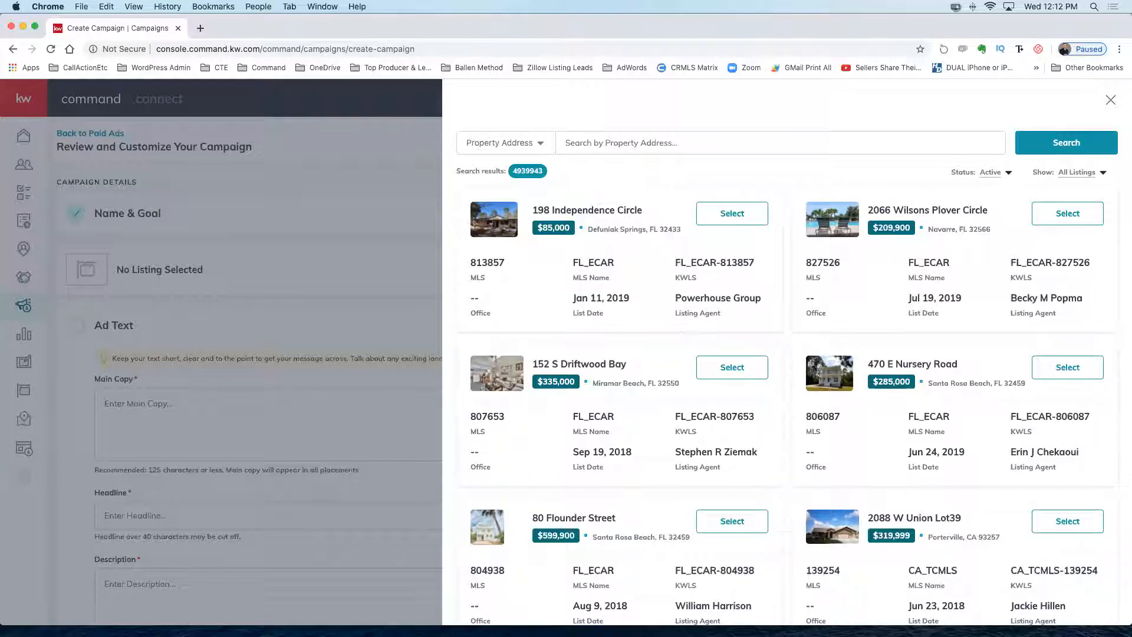
click(581, 146)
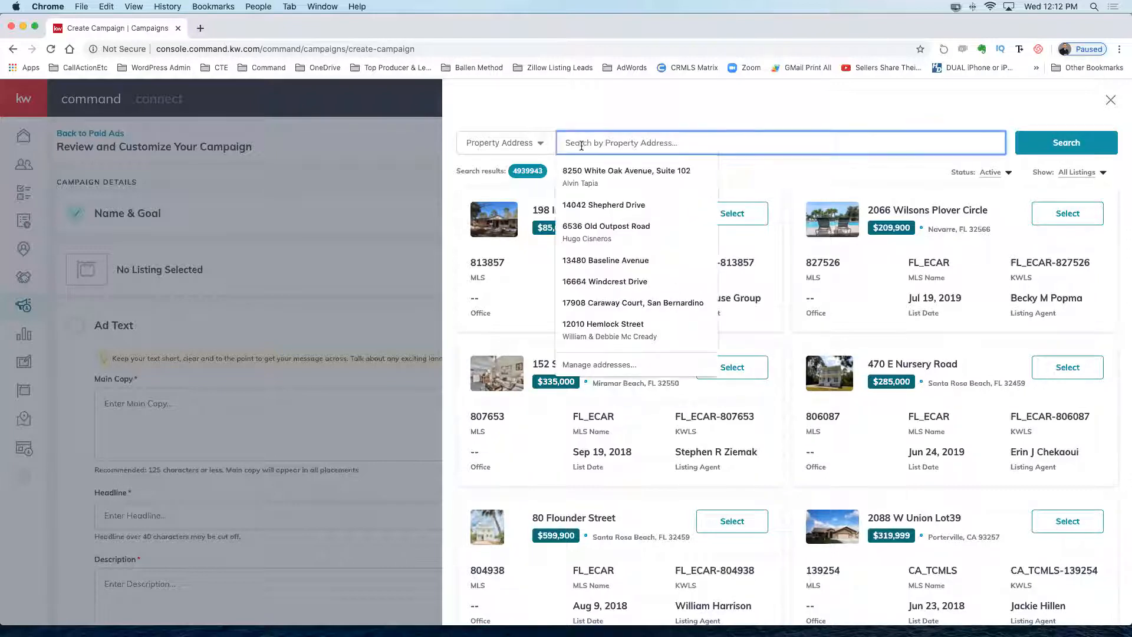
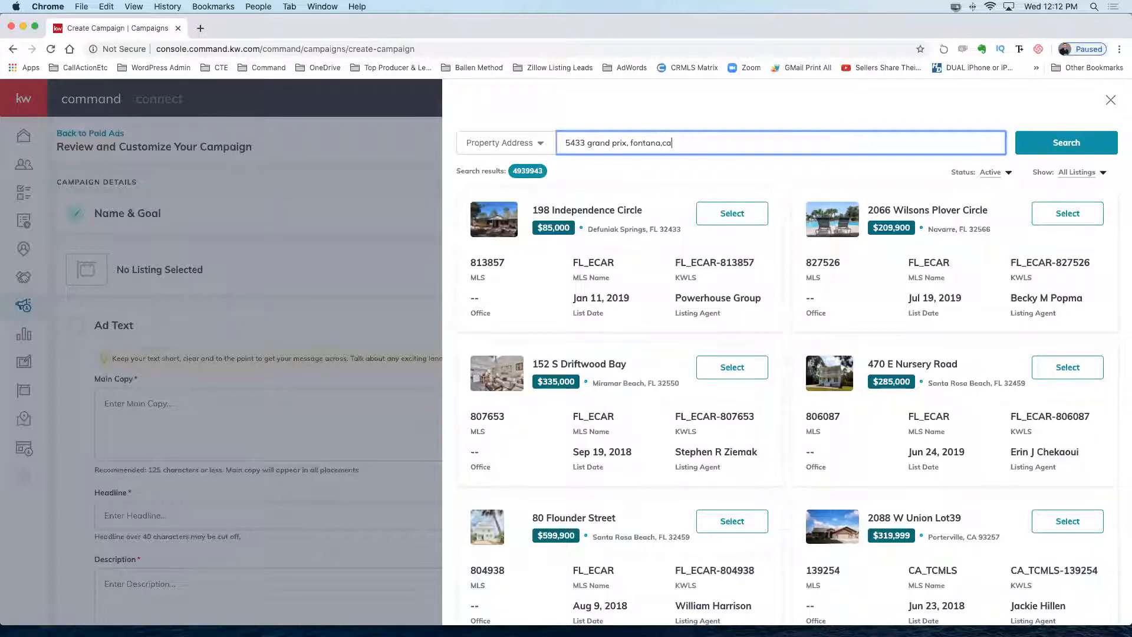
click(1056, 147)
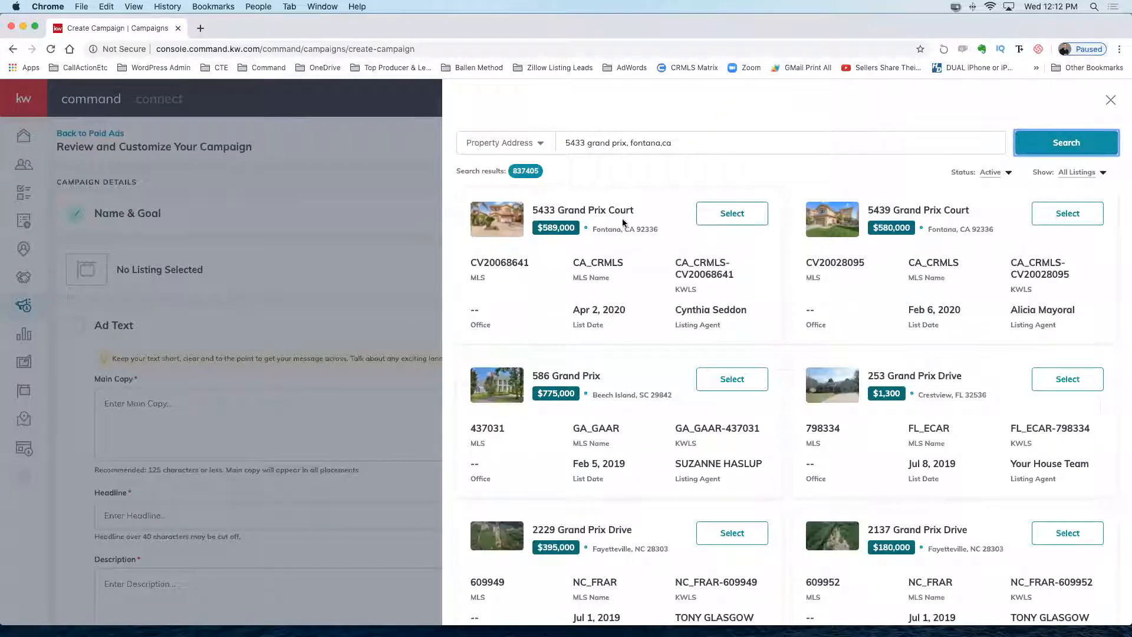
click(732, 213)
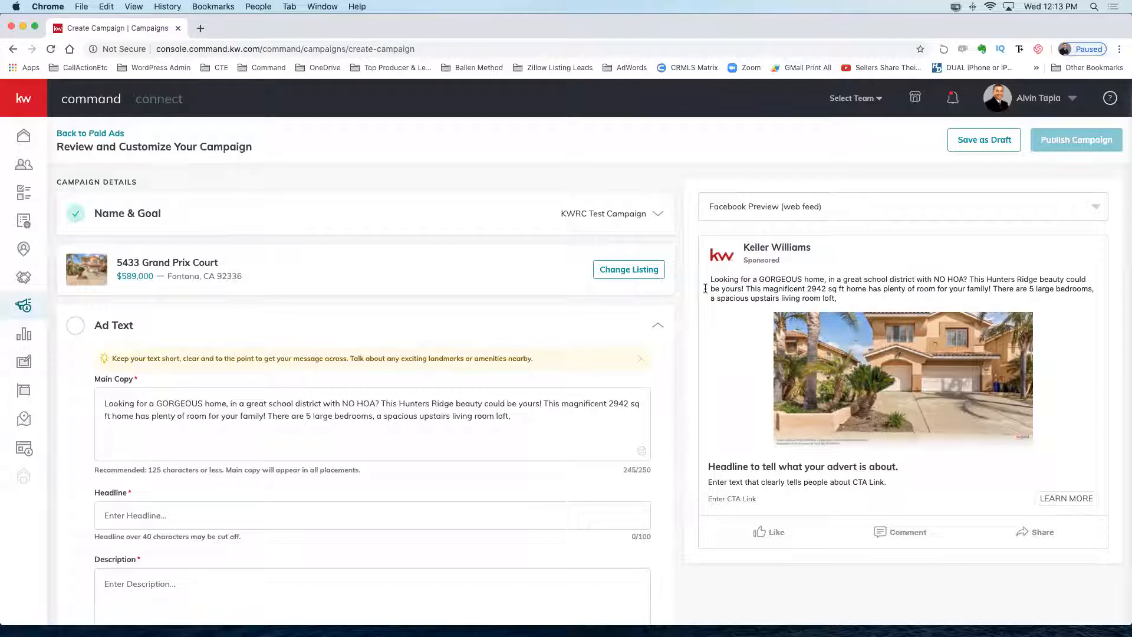
Overwrite the Main Copy with test text, then delete it so the field shows 0/250.
drag(710, 279, 900, 307)
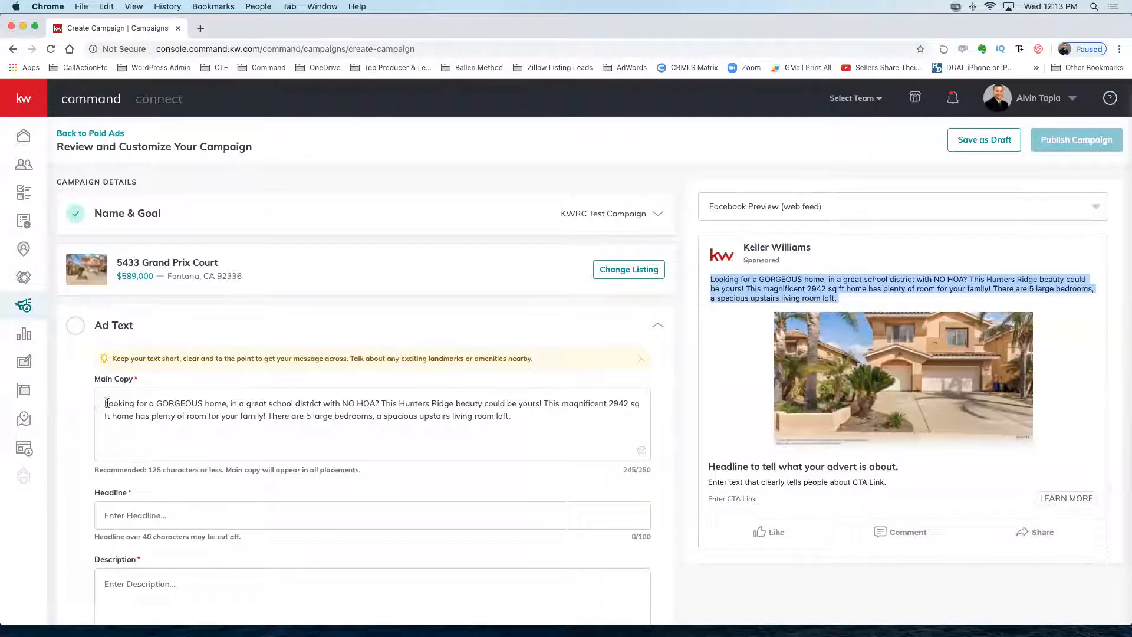
drag(103, 404, 589, 421)
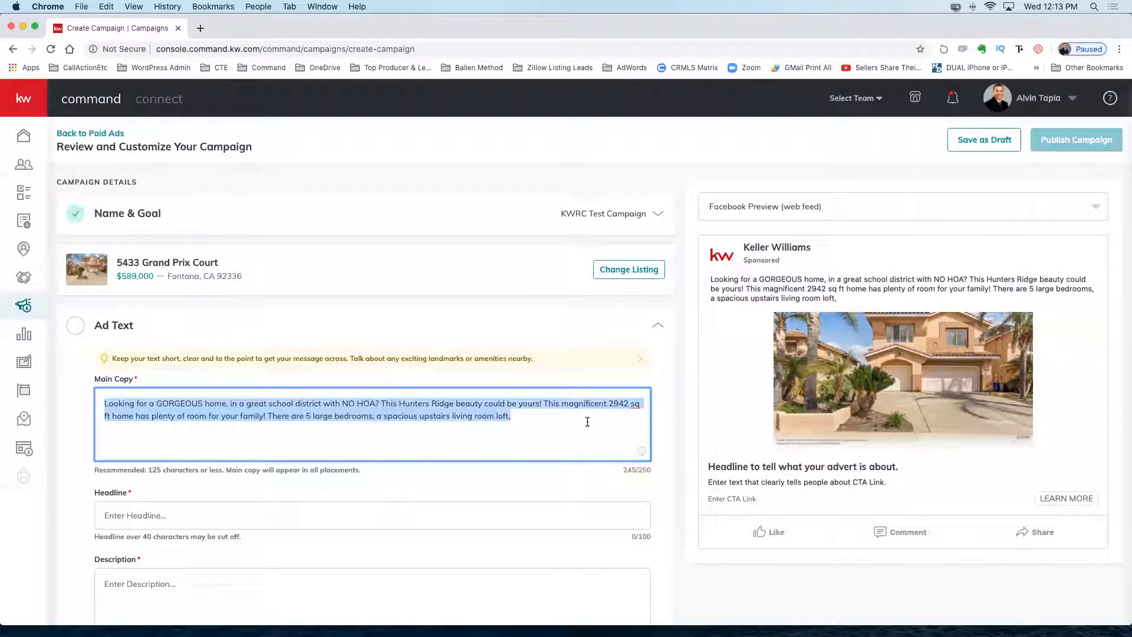
text(sjdflkdjslkfjdslkfjlkdsfjlkdsfj)
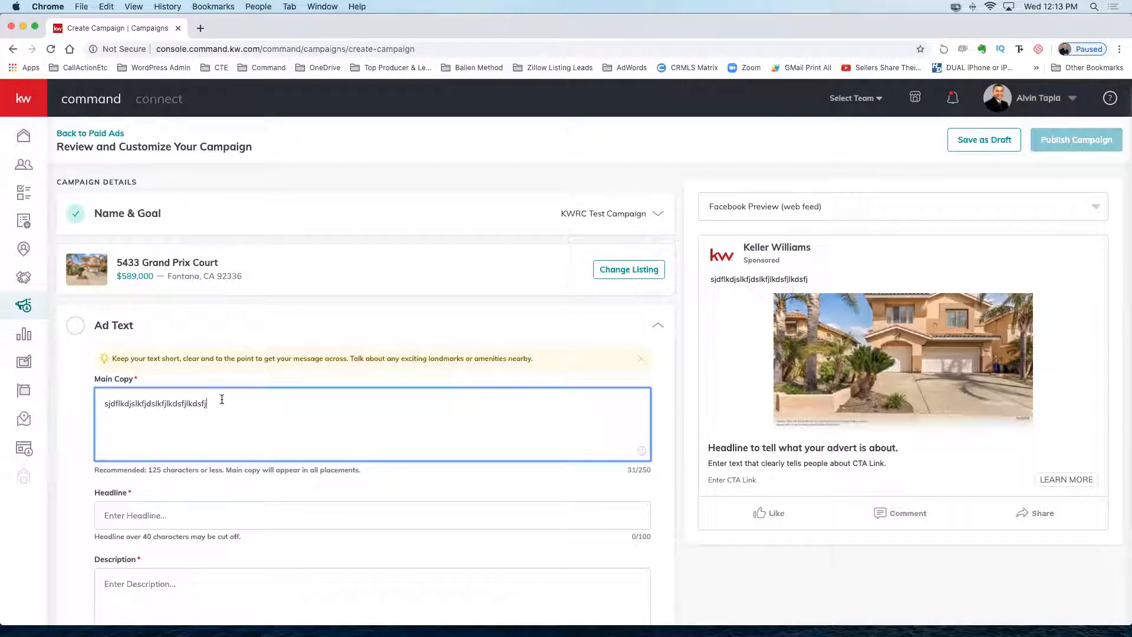
drag(207, 404, 83, 407)
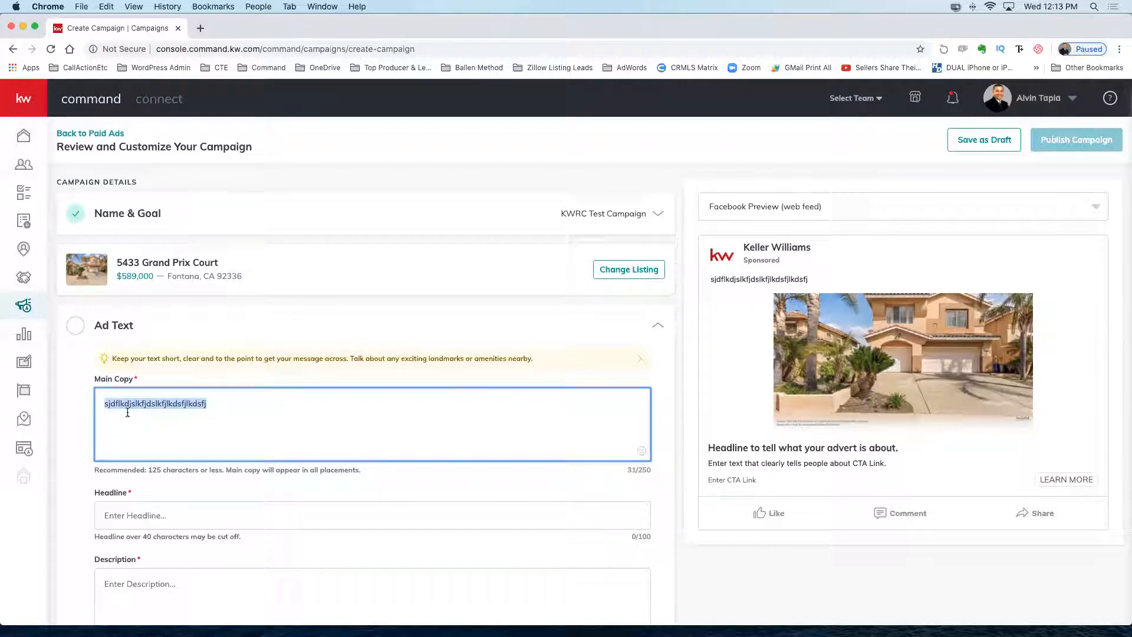
key(BackSpace)
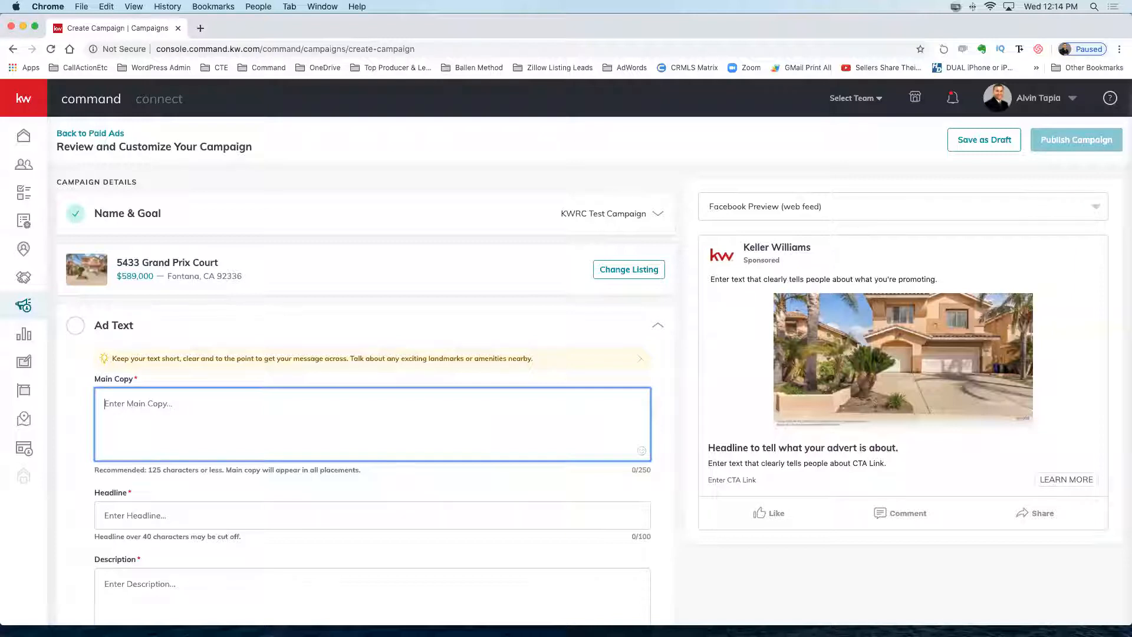
key(super+Tab)
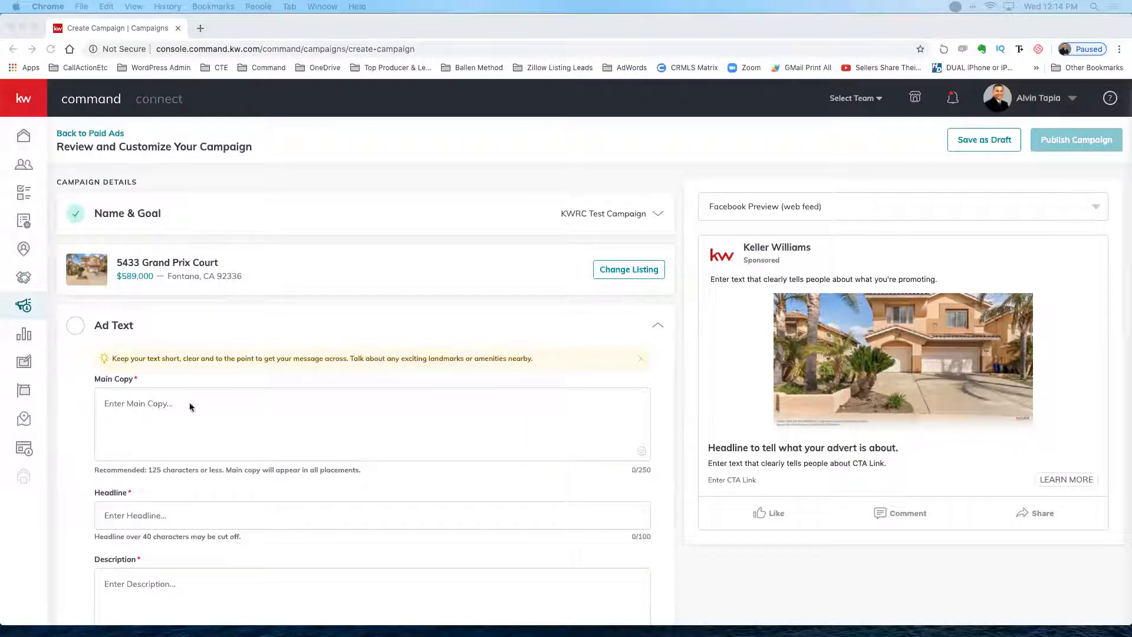
Start the Main Copy with a house emoji and 'Don't miss out on this Fabulous Home'.
click(115, 402)
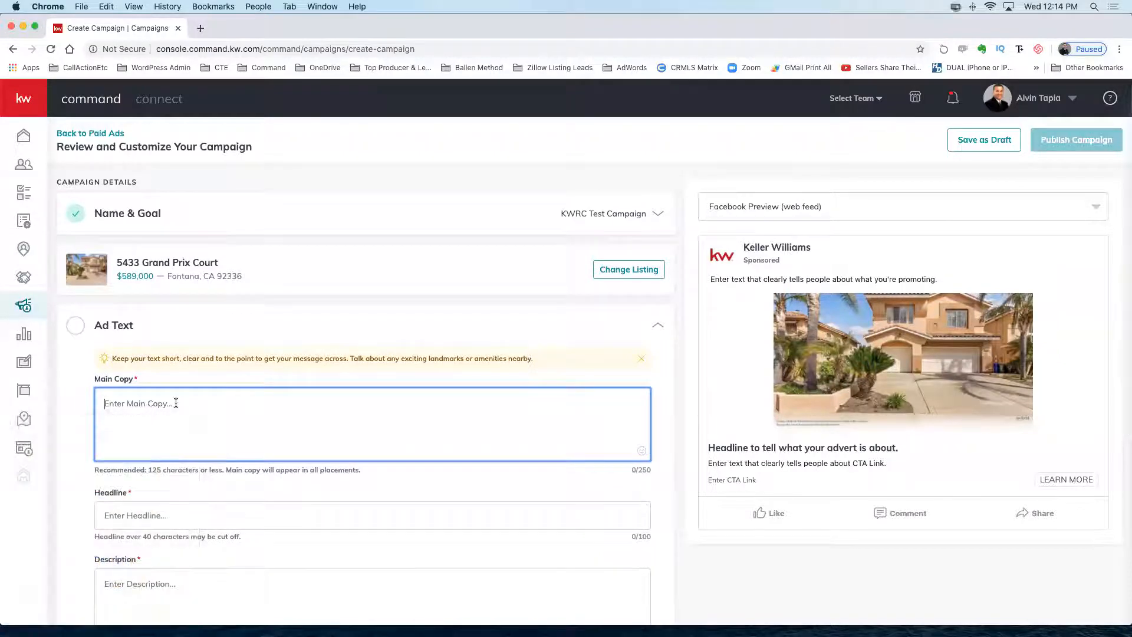
scroll(242, 327, down, 4)
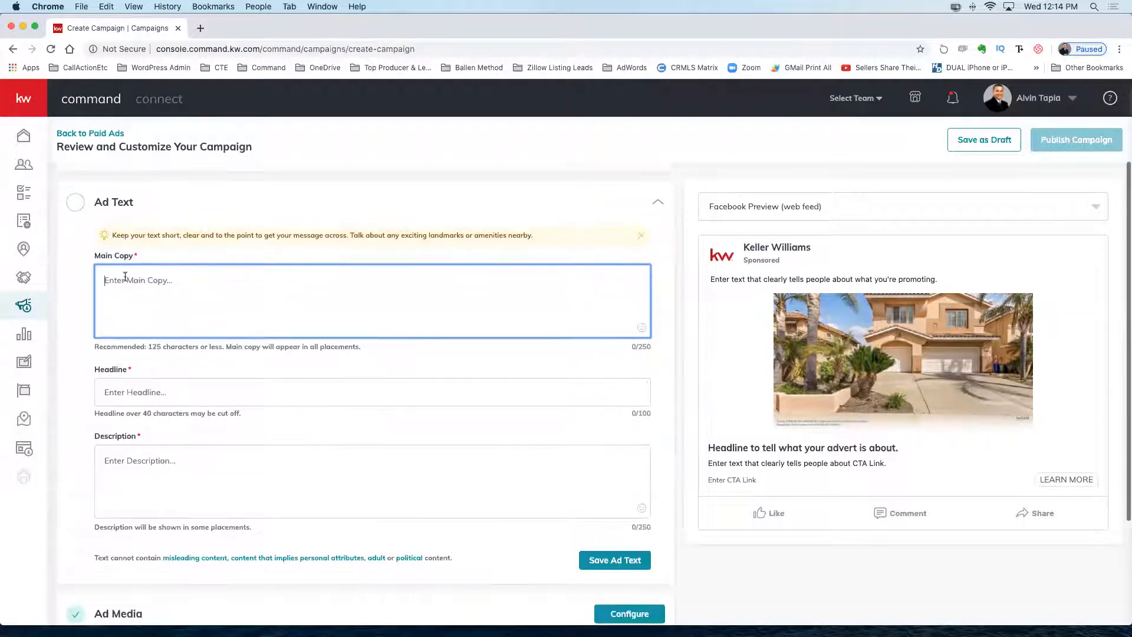
key(ctrl+super+space)
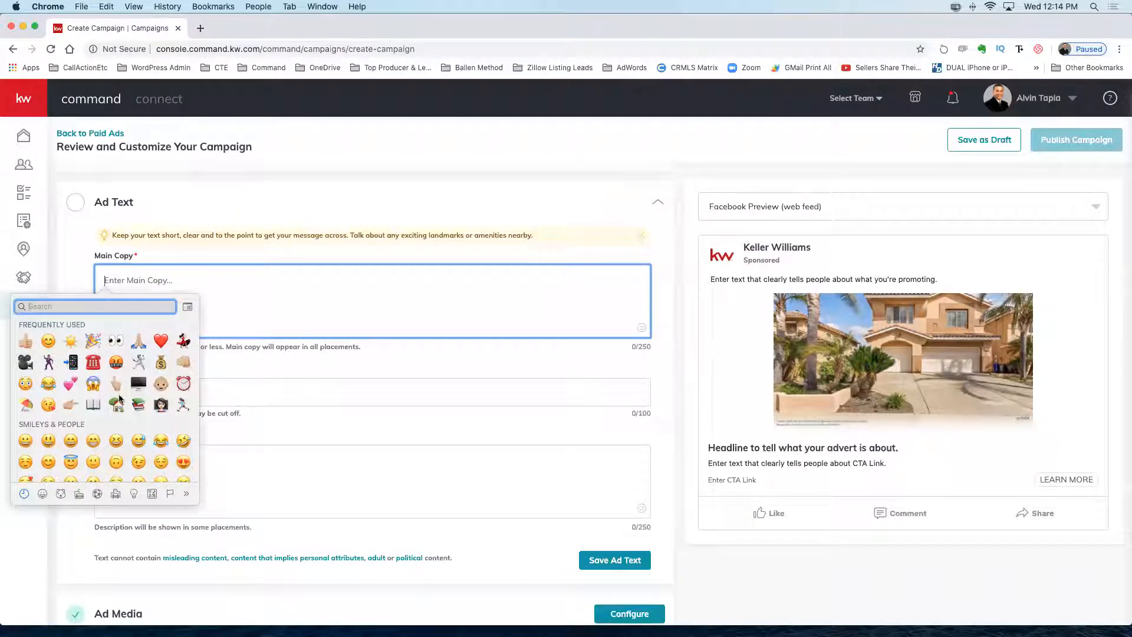
text(🏡)
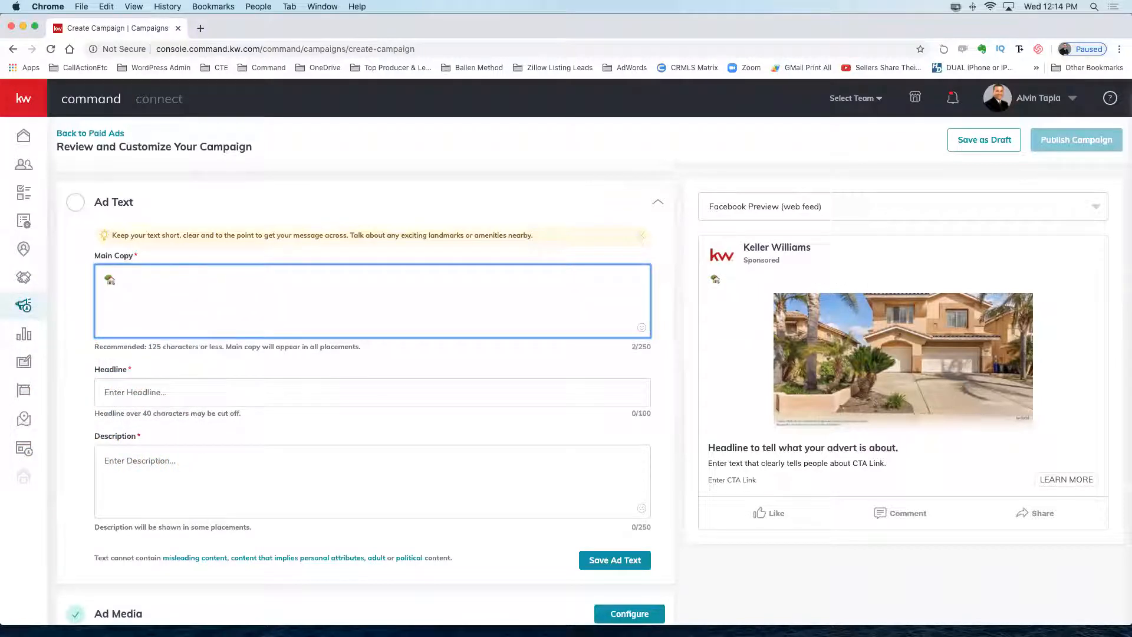
text(Don't miss out on th)
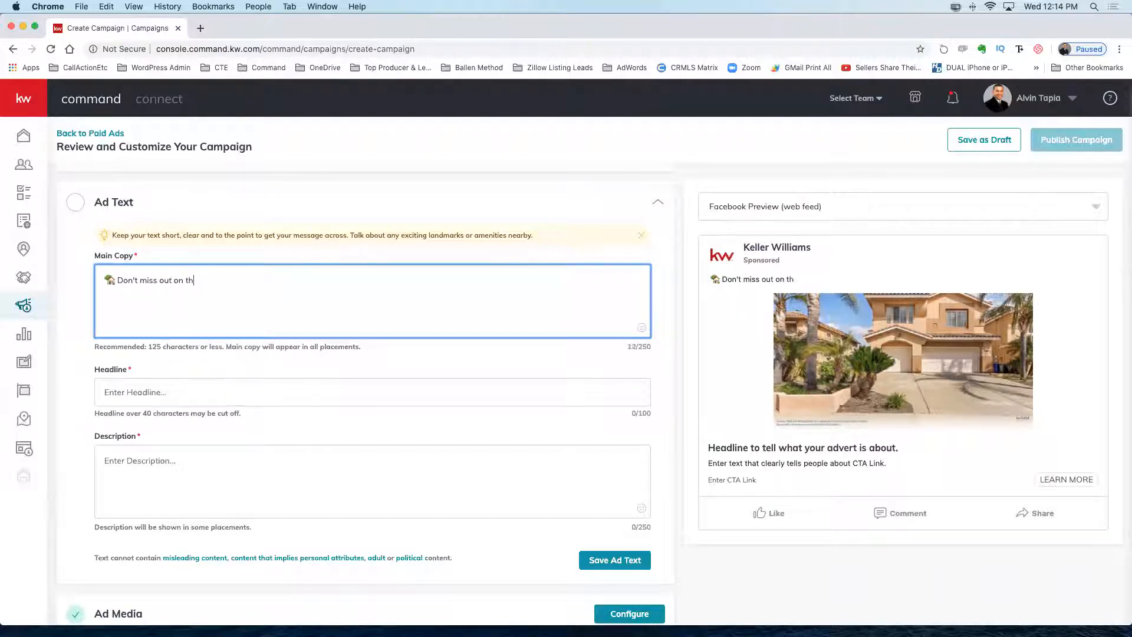
text(is Fabulous Home!)
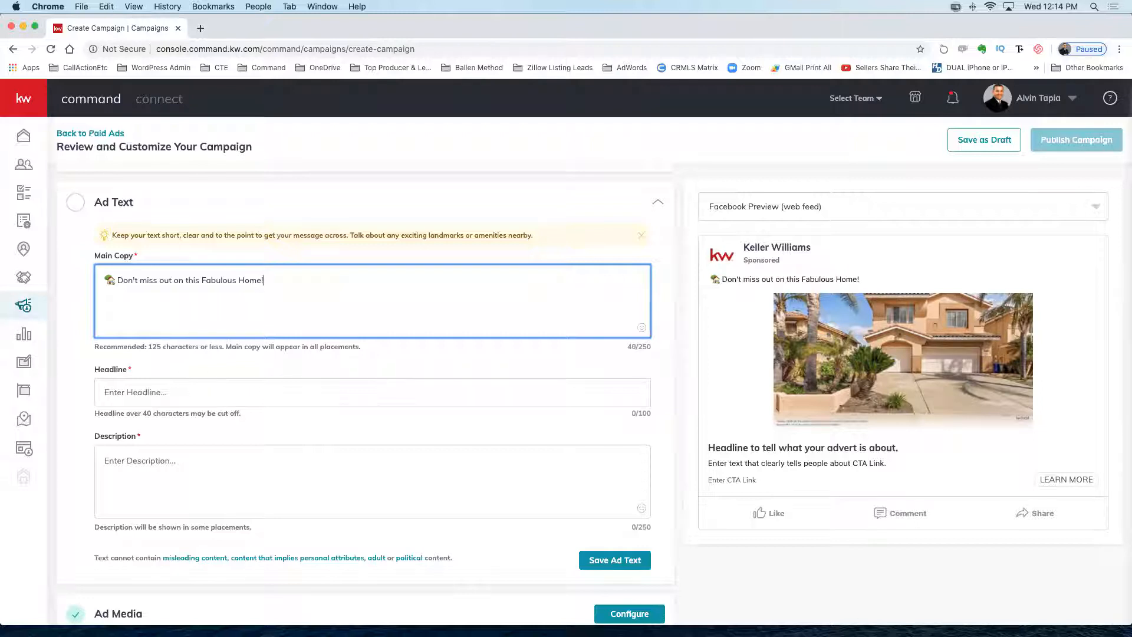
key(Return)
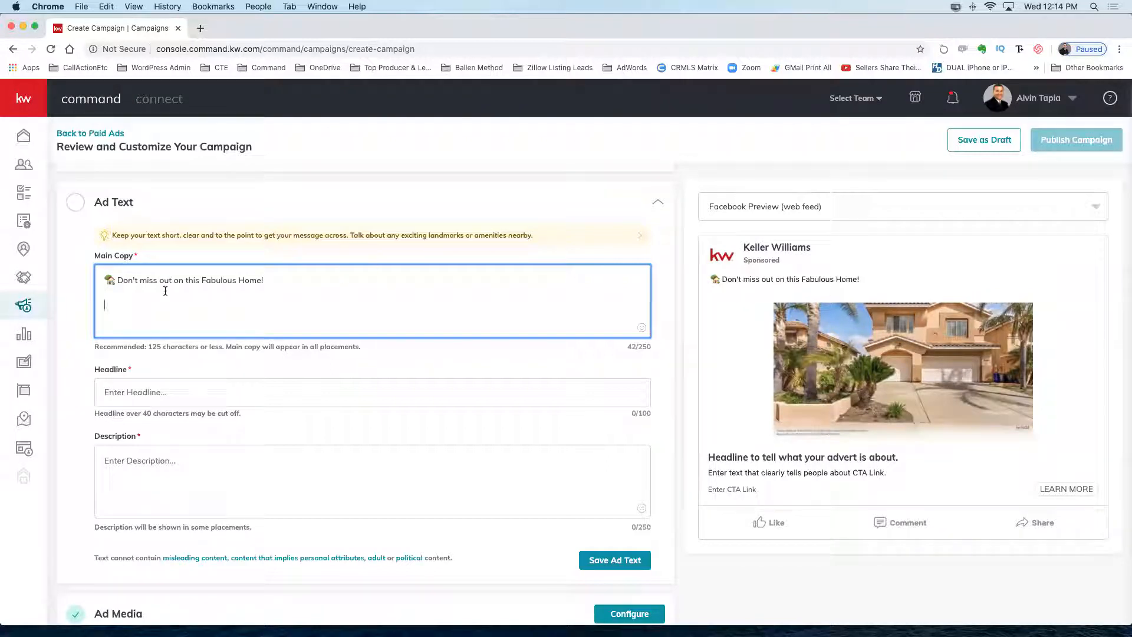
Add a second line with a pointing-hand emoji and 'Looking for more room?'.
key(ctrl+super+space)
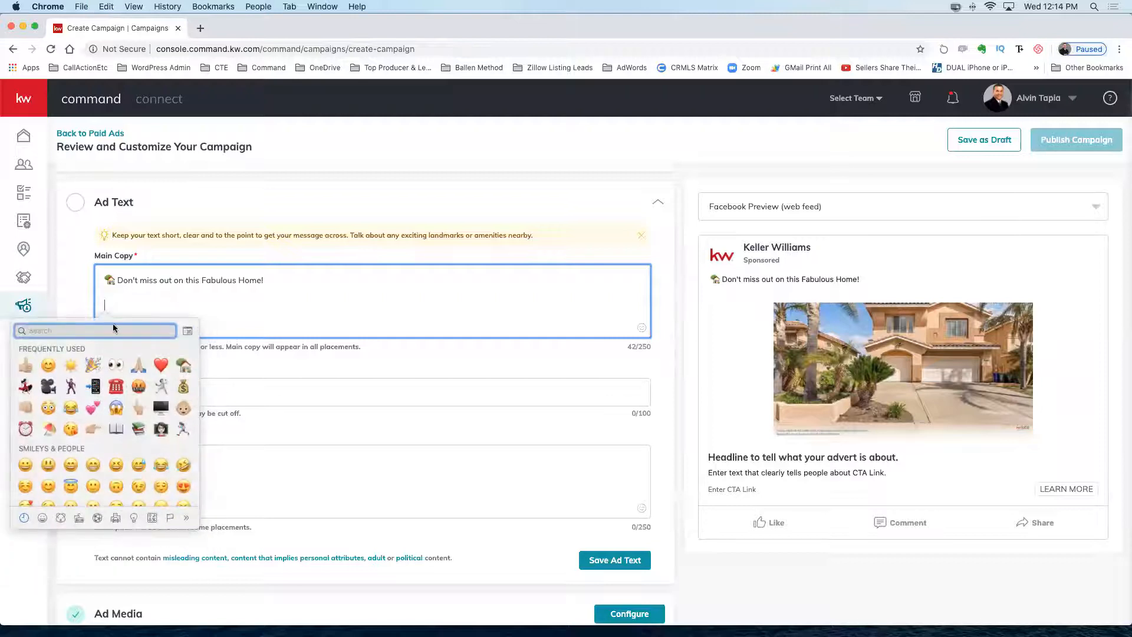
text(hand)
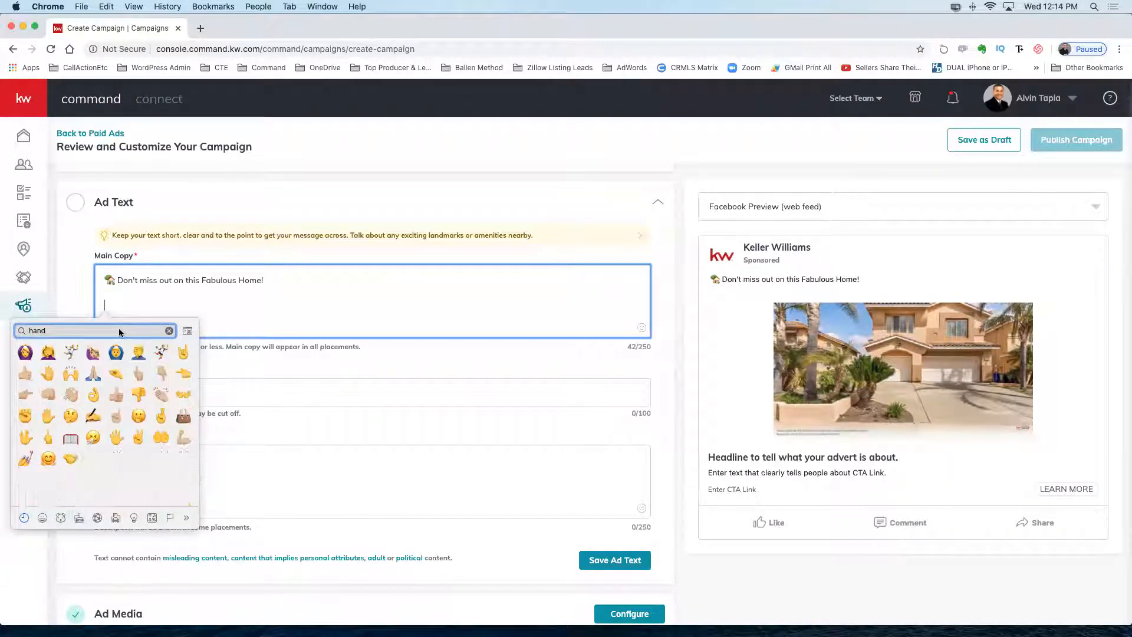
click(26, 395)
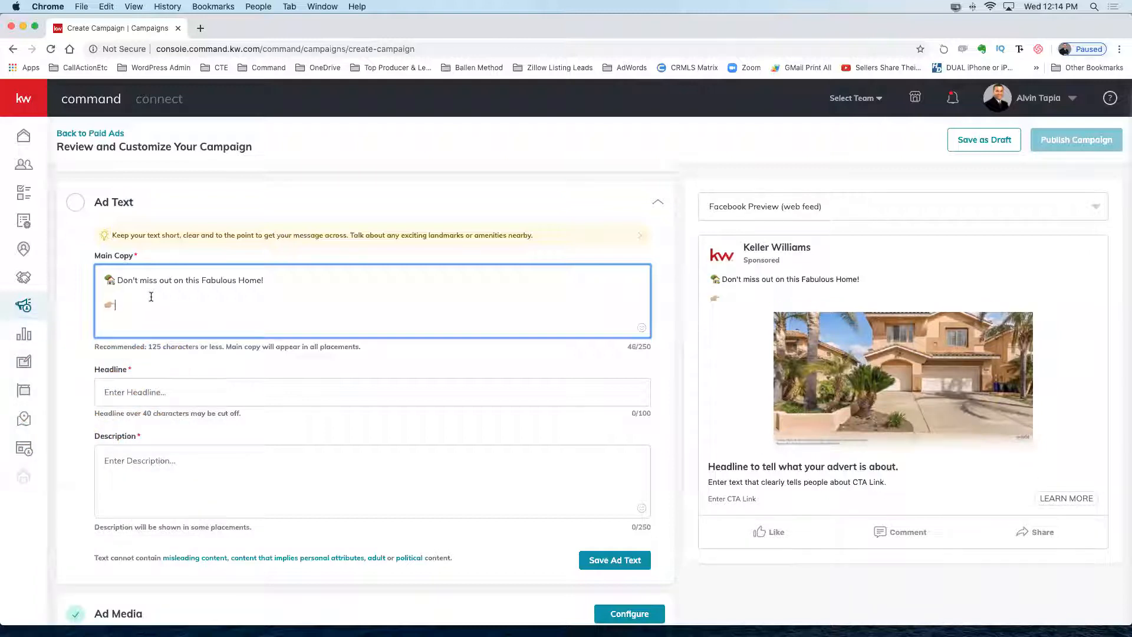
text(Looking for)
scroll(330, 182, down, 2)
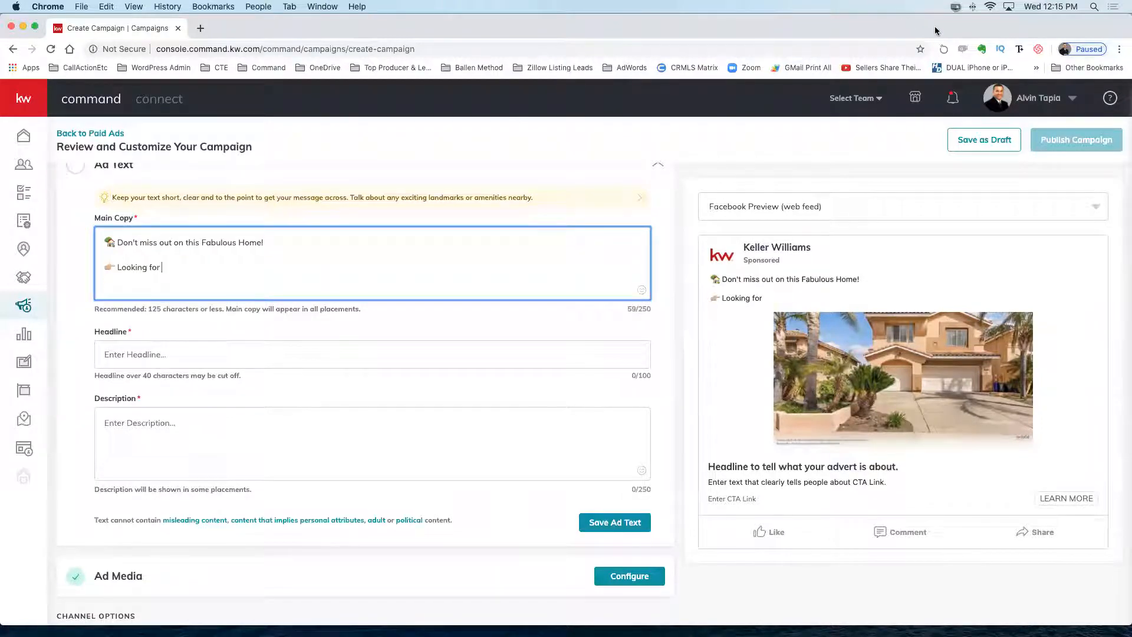
key(super+Tab)
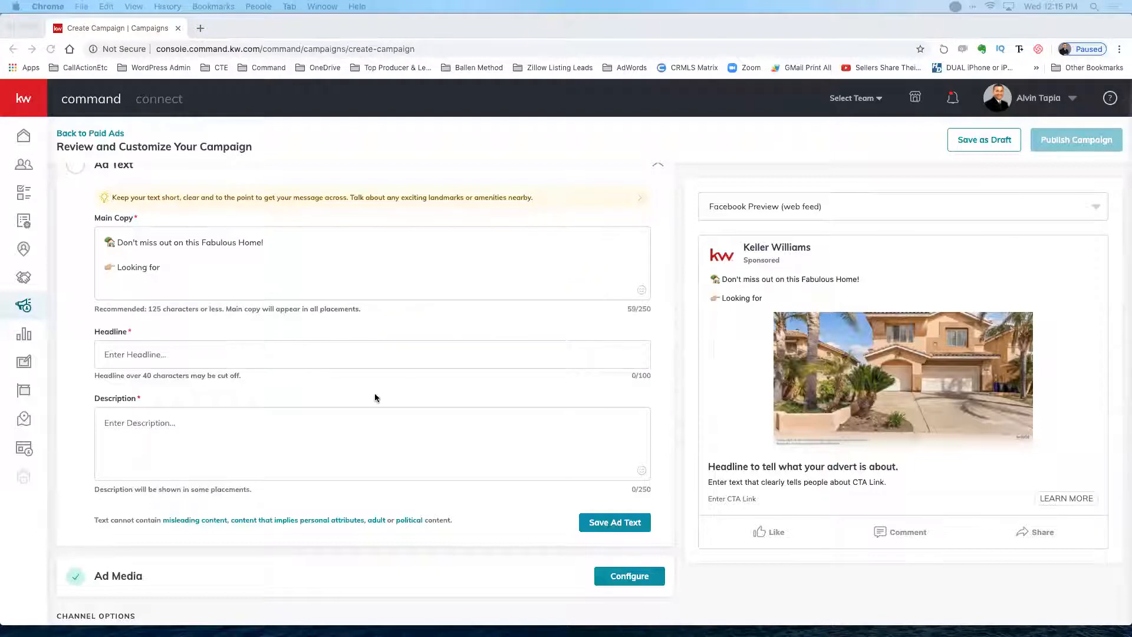
scroll(275, 322, up, 1)
click(168, 278)
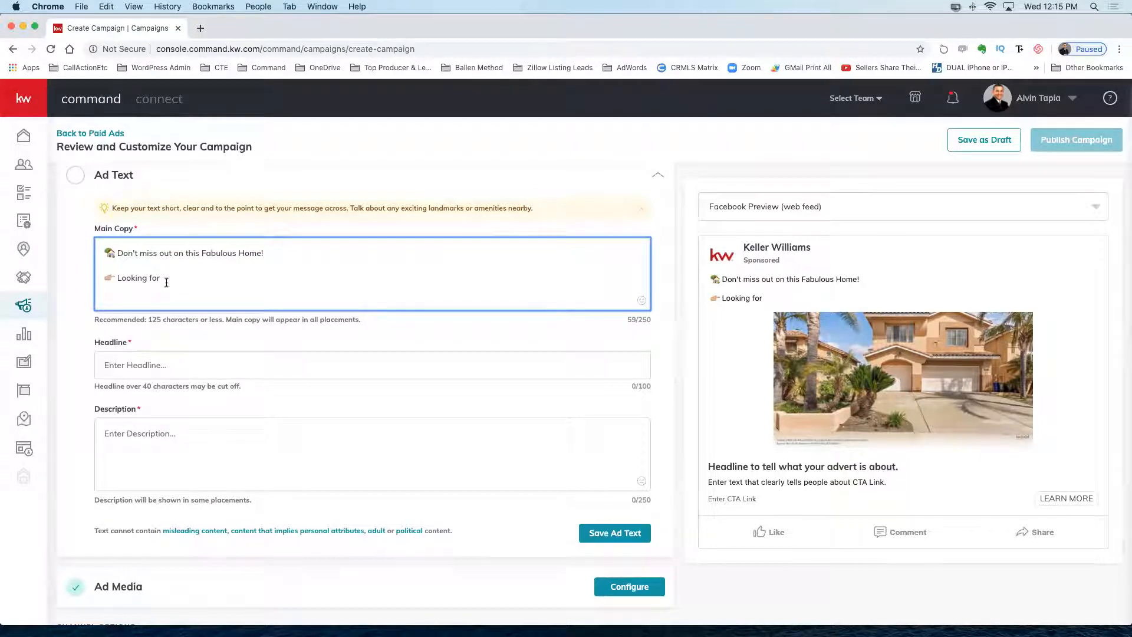
text(more room)
key(BackSpace)
text(?)
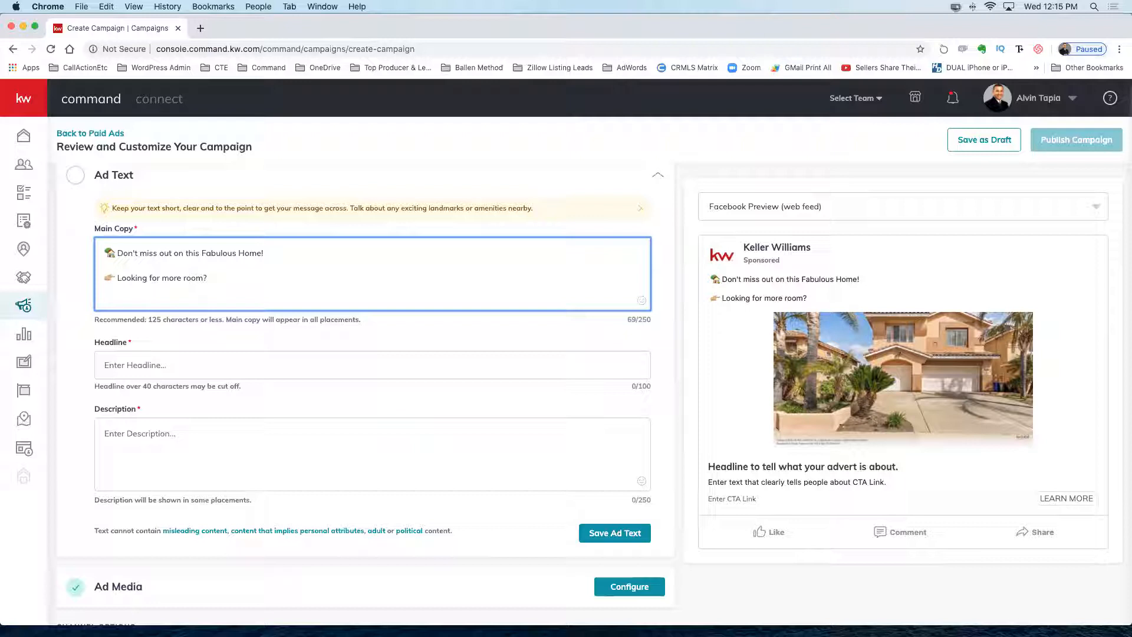
key(Return)
key(Return)
Add a third line with a check-mark emoji, 'We have you covered', and a hand emoji.
key(ctrl+super+space)
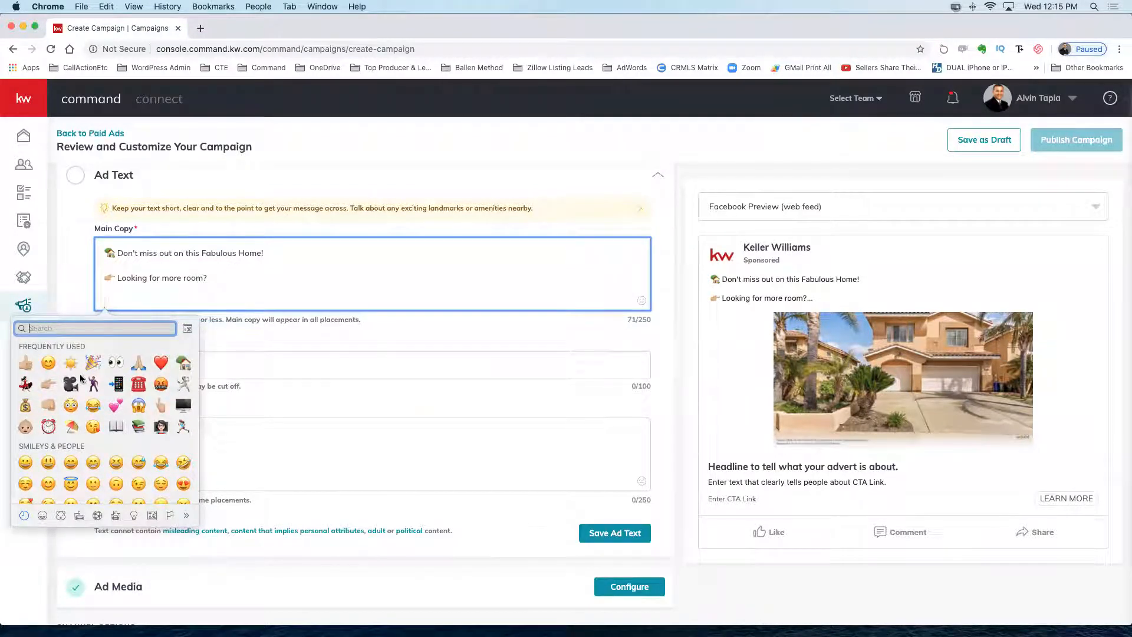
text(check)
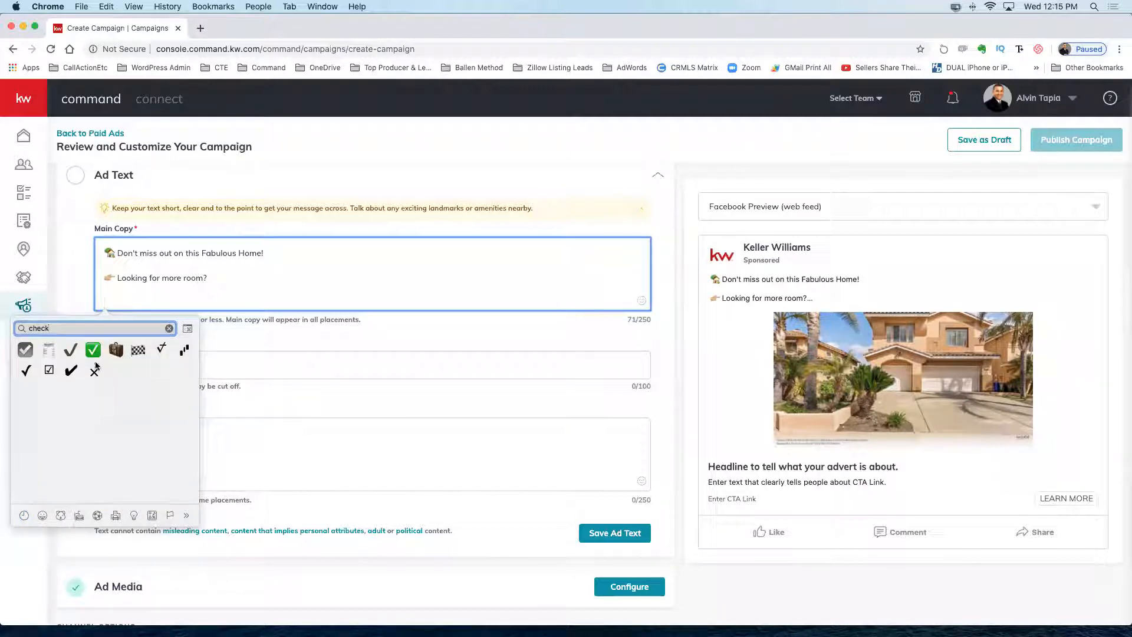
click(93, 350)
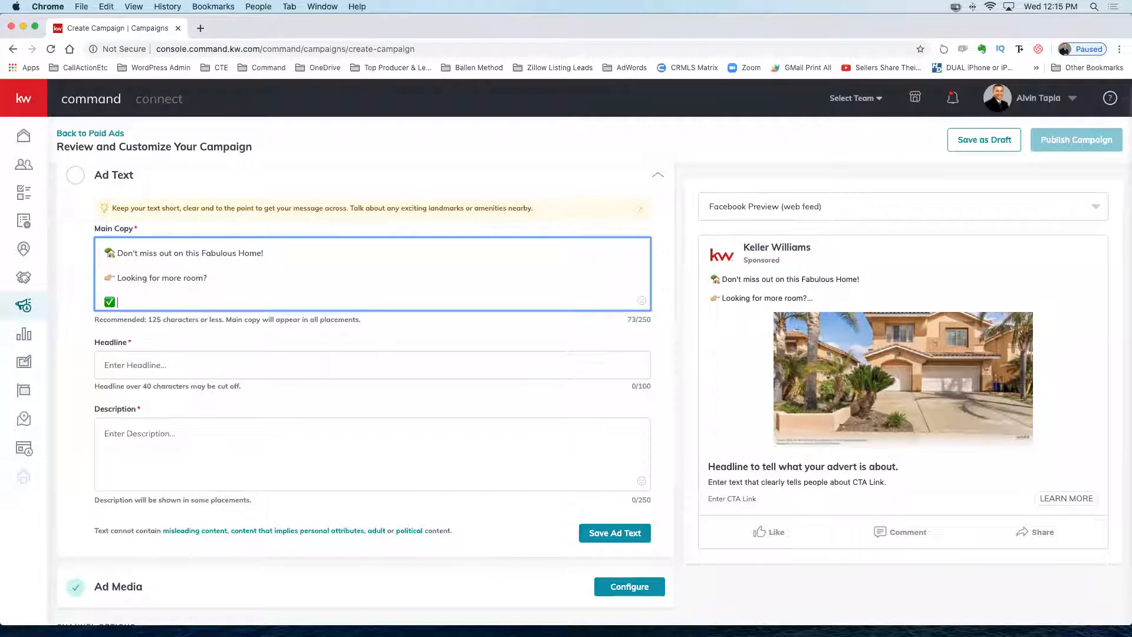
text(We have hyou)
key(BackSpace)
key(BackSpace)
key(BackSpace)
key(BackSpace)
text(you convered)
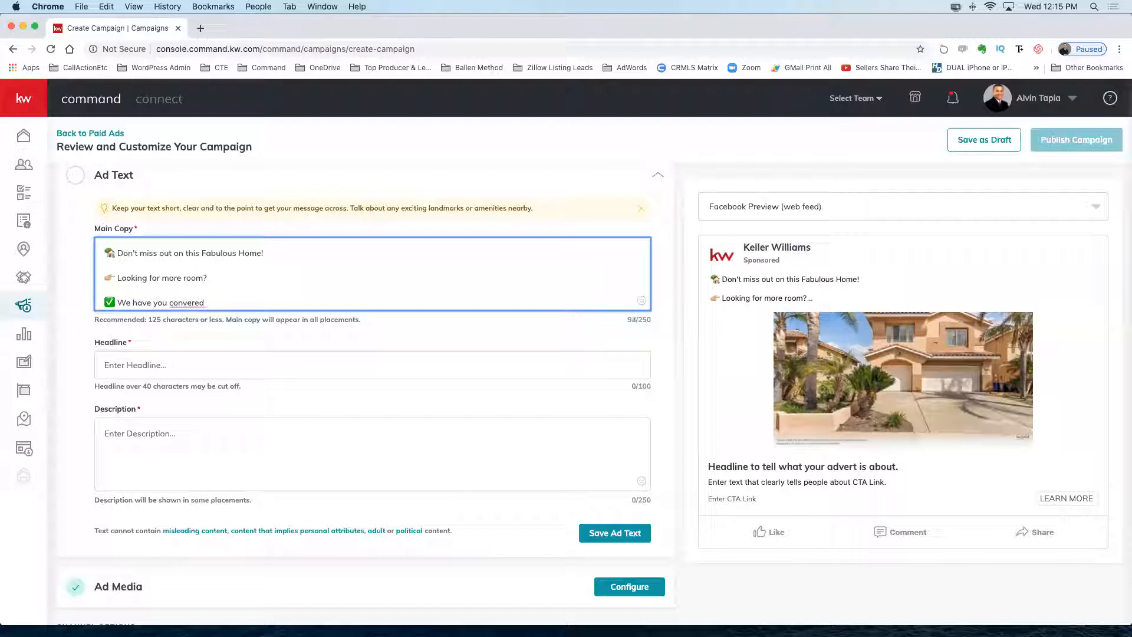
key(BackSpace)
key(BackSpace)
key(BackSpace)
key(BackSpace)
key(BackSpace)
key(BackSpace)
key(BackSpace)
text(vered)
key(ctrl+super+space)
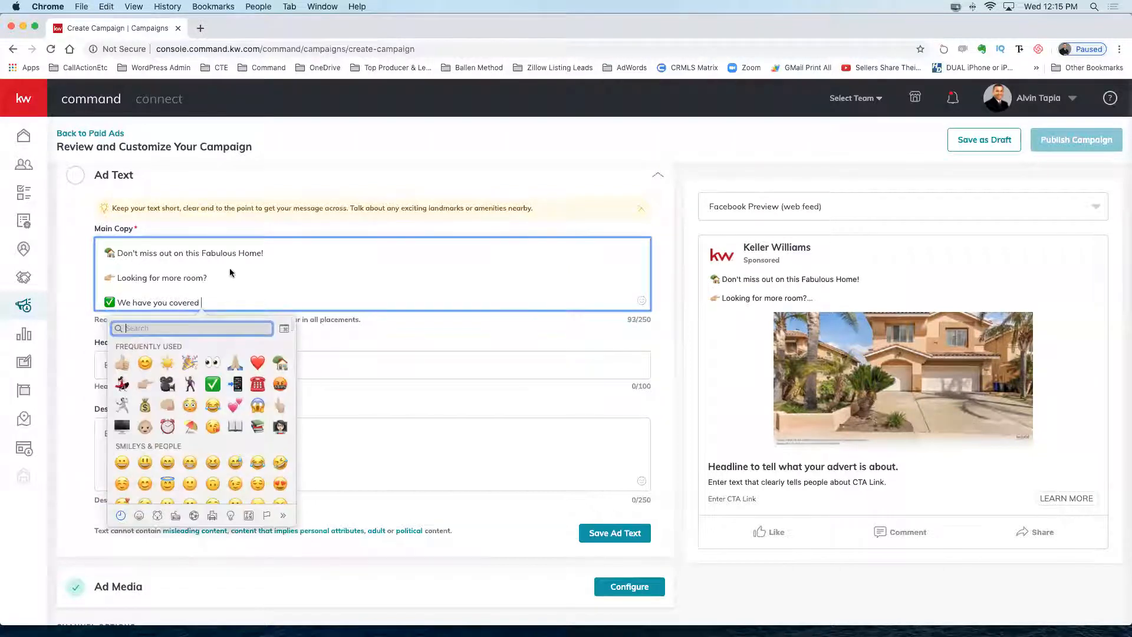
text(hand)
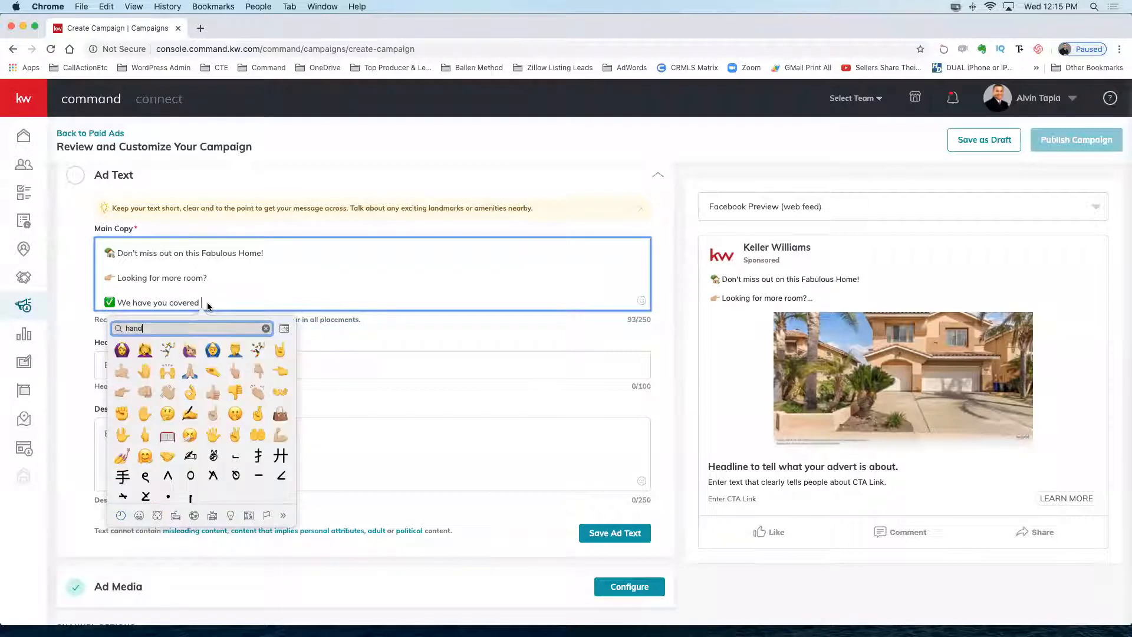
scroll(208, 308, up, 1)
key(ctrl+super+space)
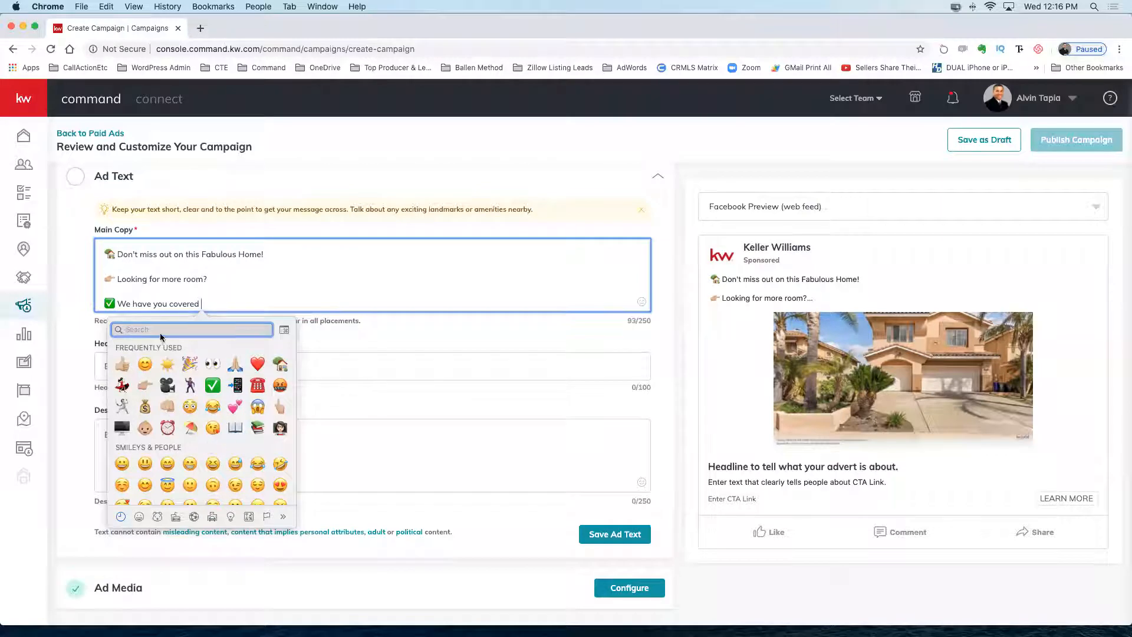
text(hand)
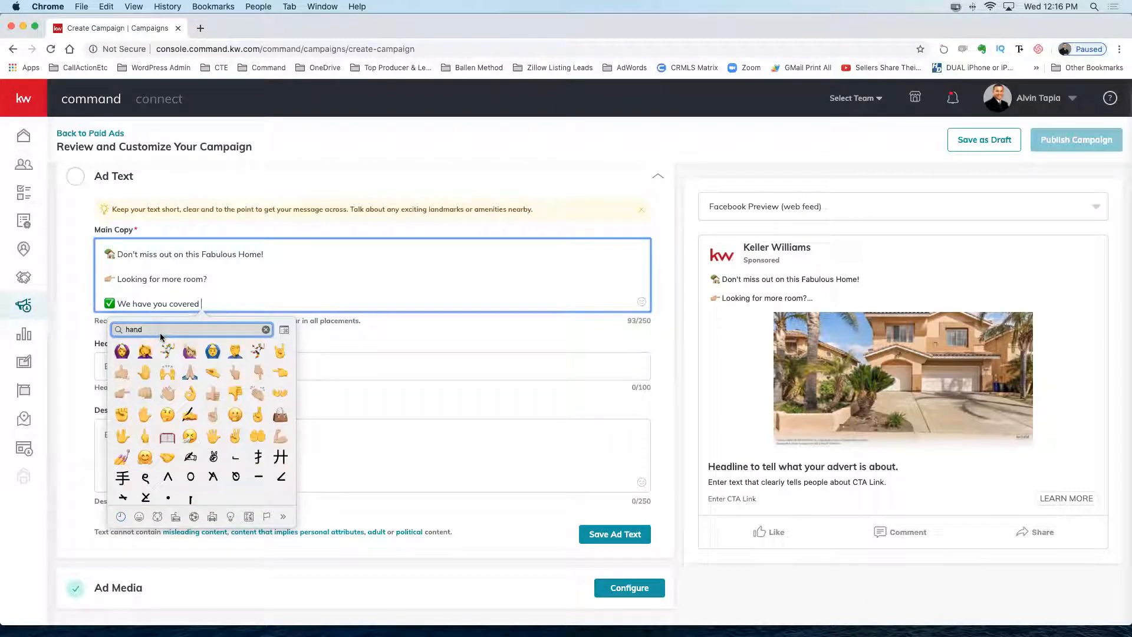
click(260, 373)
key(Return)
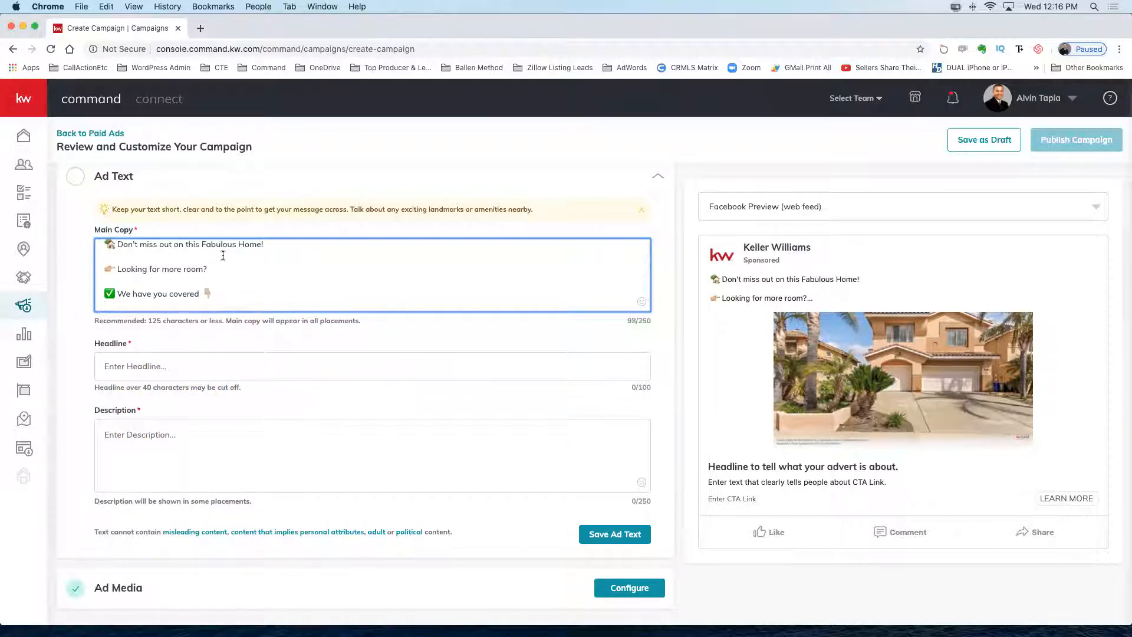
scroll(352, 273, up, 1)
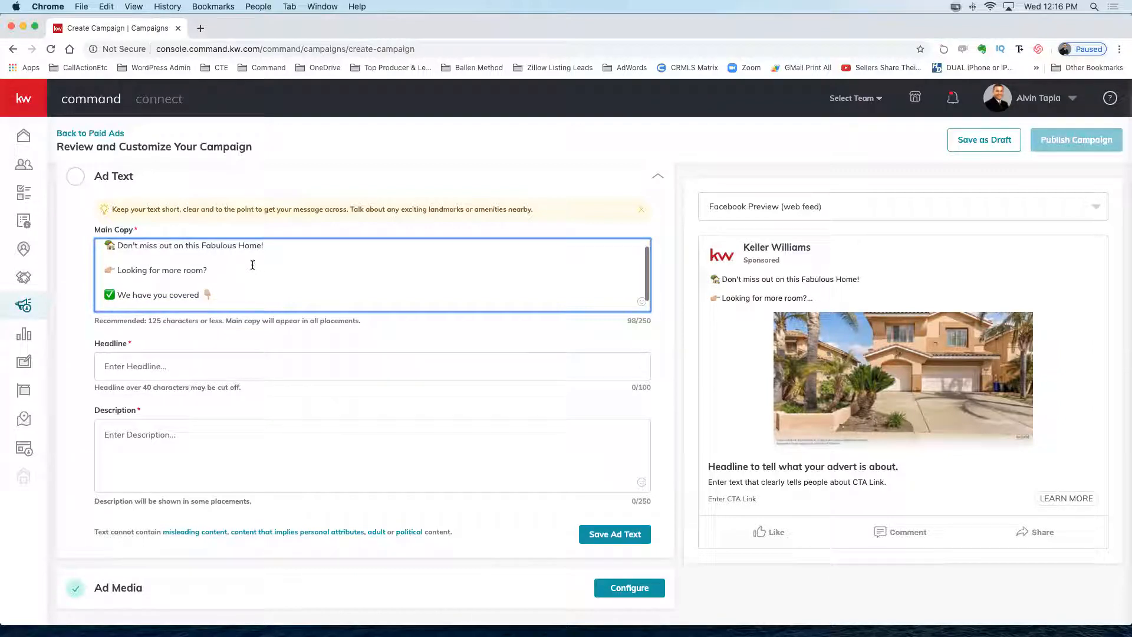
scroll(300, 266, down, 1)
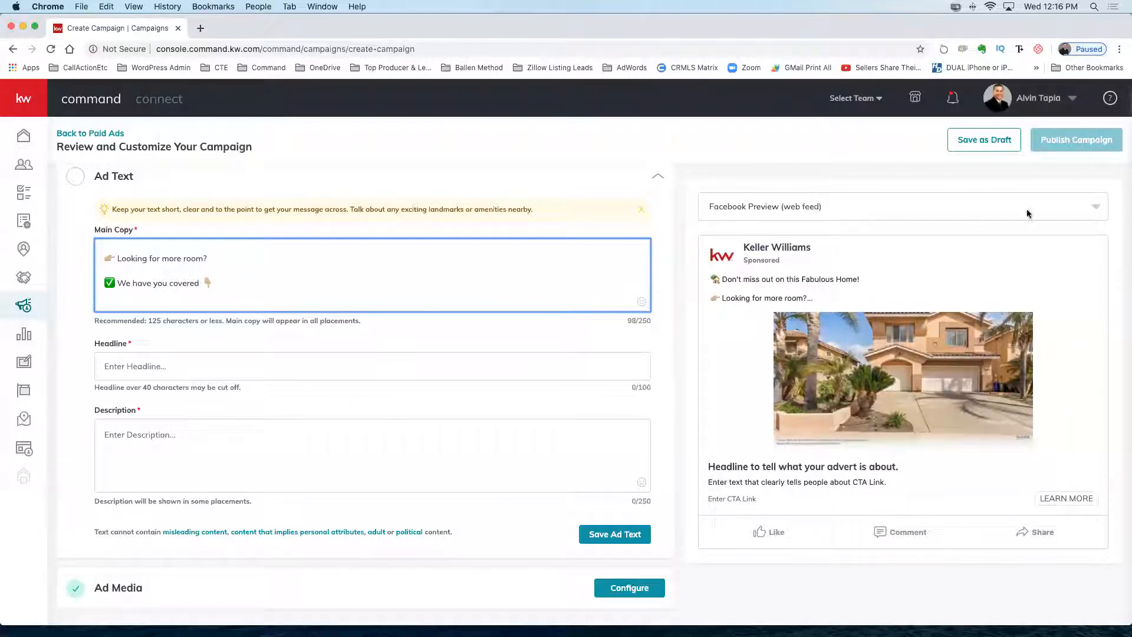
Switch the ad preview to Facebook Preview (mobile) and review the new Main Copy.
click(1093, 208)
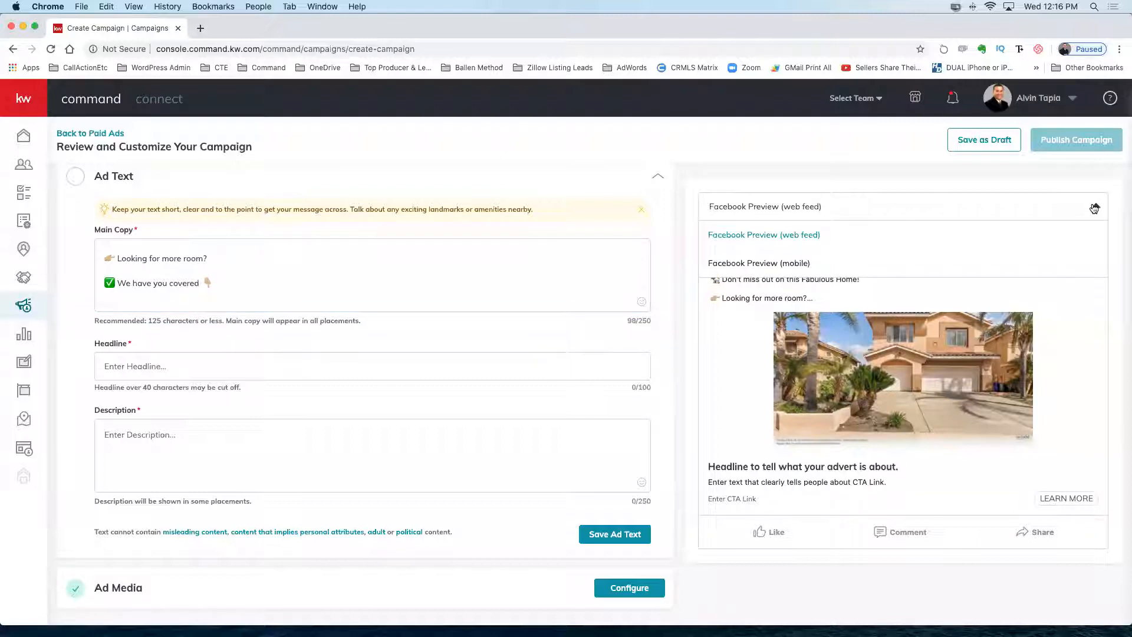
scroll(784, 264, down, 1)
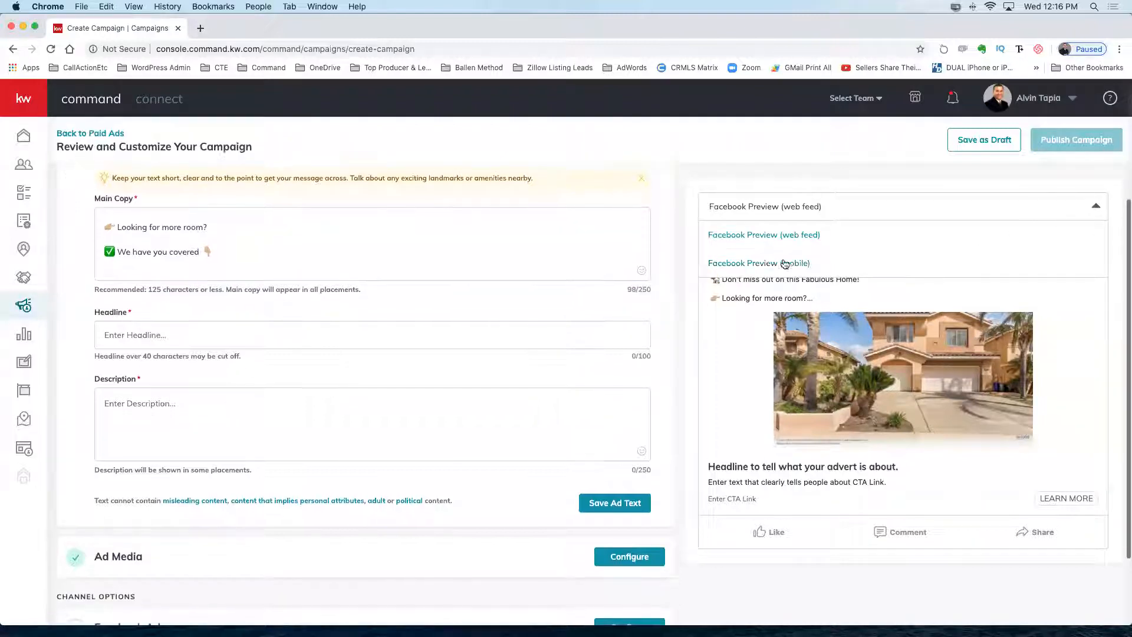
click(781, 264)
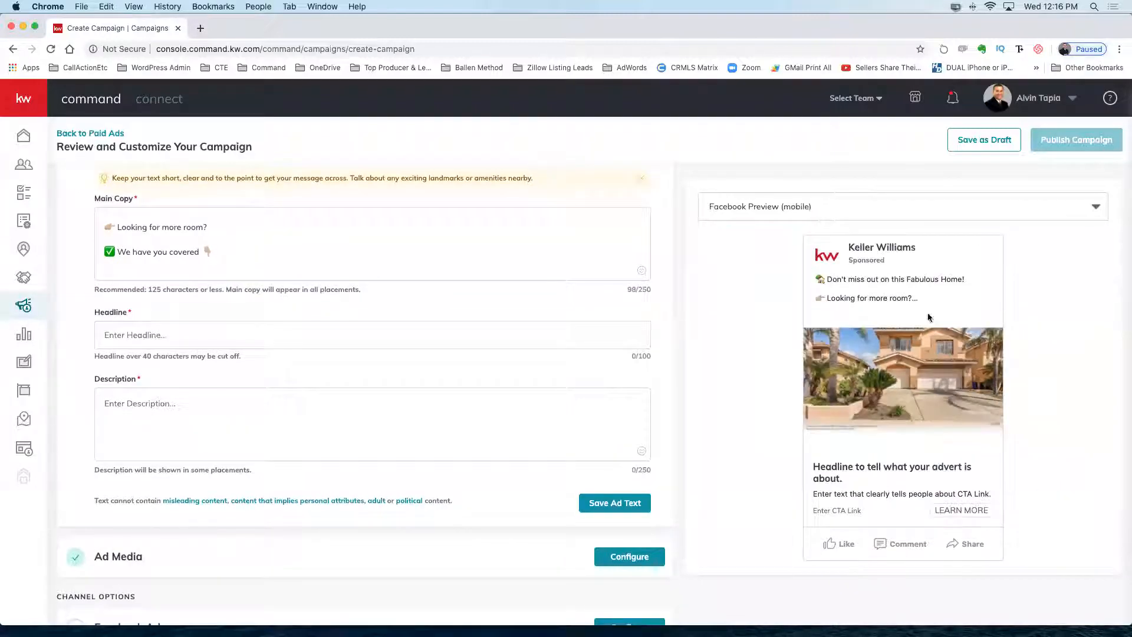
scroll(960, 369, down, 1)
scroll(663, 358, up, 5)
scroll(669, 361, down, 2)
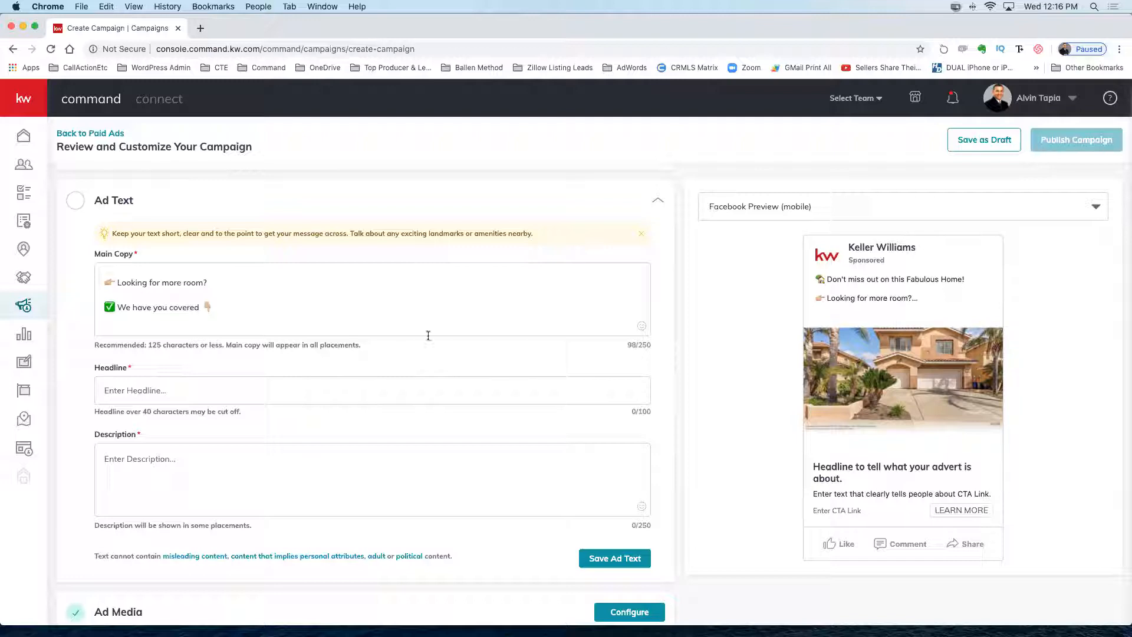
click(197, 380)
scroll(197, 380, down, 1)
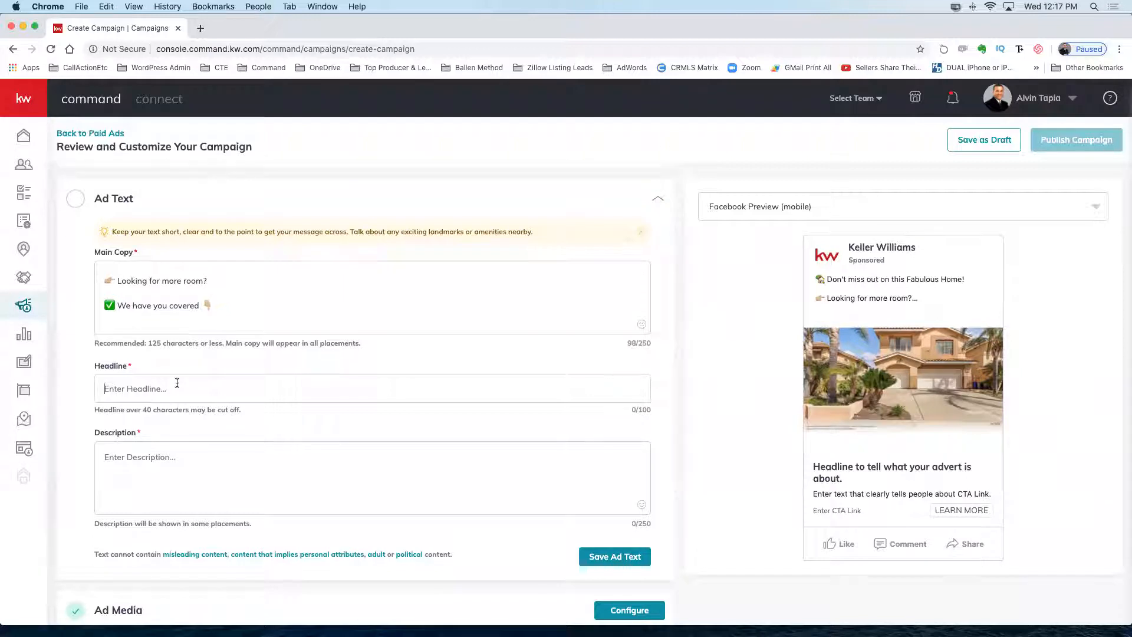
Enter the headline 'Don'd Miss Out on this 5BR Home' (31/100 characters).
text(done)
key(BackSpace)
key(BackSpace)
key(BackSpace)
key(BackSpace)
text(Dont)
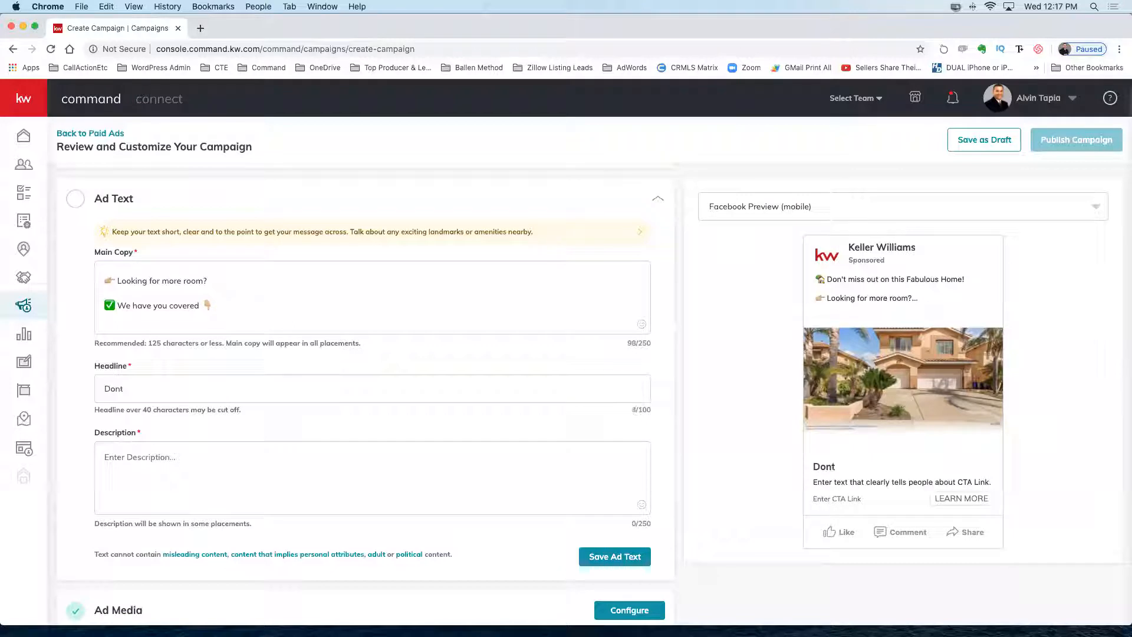
text('d Miss out)
key(BackSpace)
key(BackSpace)
key(BackSpace)
text(Out on 5BR Home)
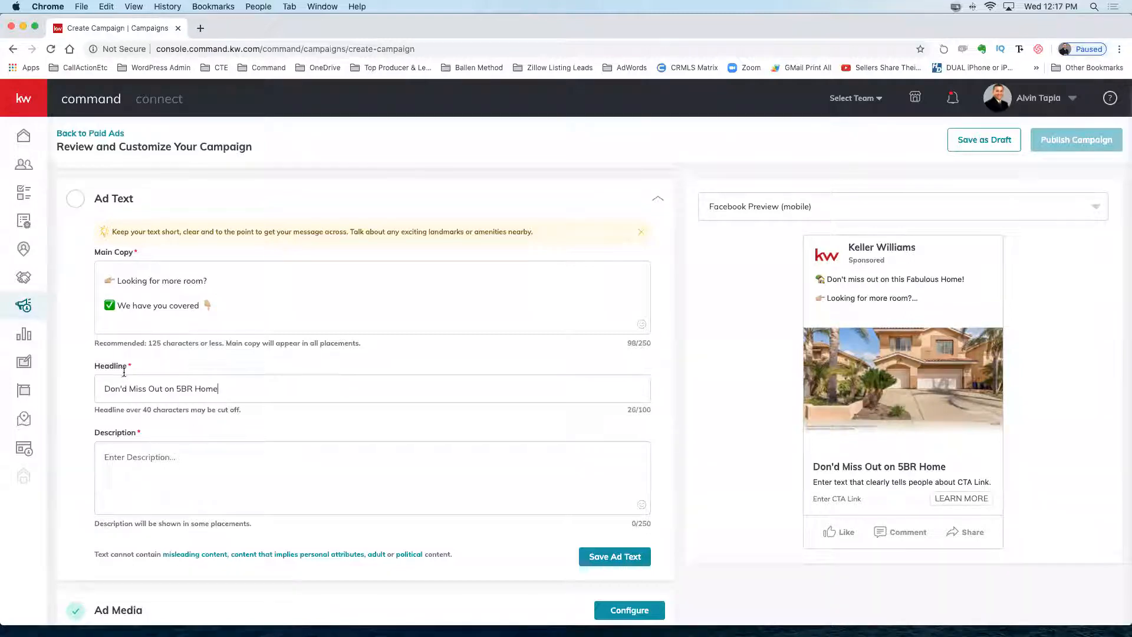
text(rthis)
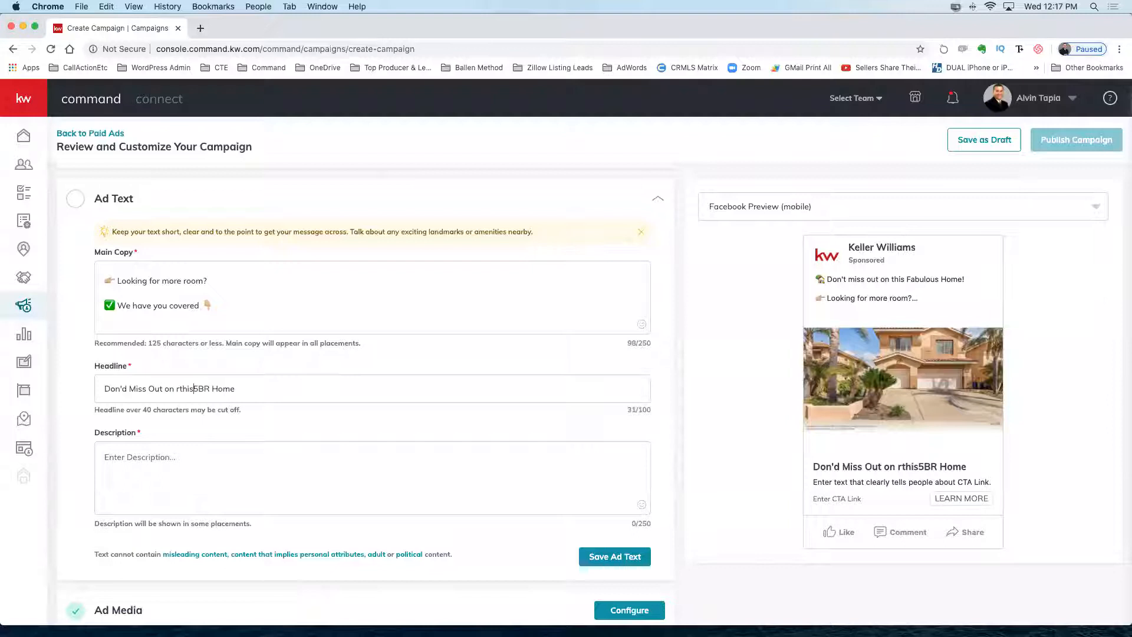
text(])
key(BackSpace)
key(BackSpace)
key(BackSpace)
key(BackSpace)
key(BackSpace)
key(BackSpace)
text(this)
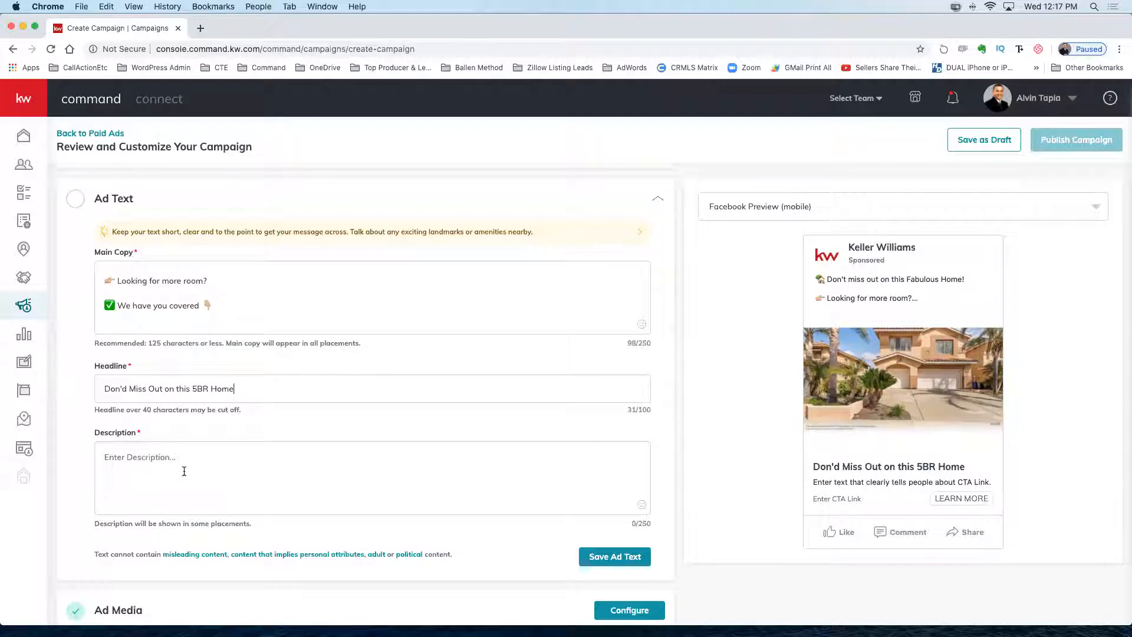
Type 'Click [Learn More] for Pics and Details' as the description and save the Ad Text section.
scroll(184, 470, down, 3)
click(187, 398)
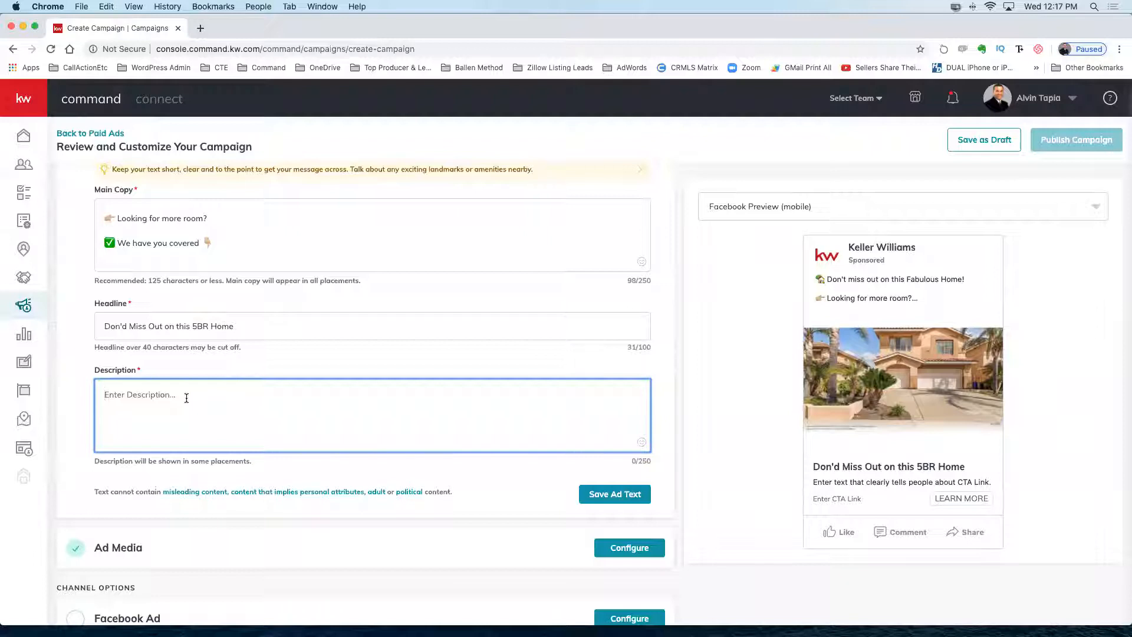
text(C)
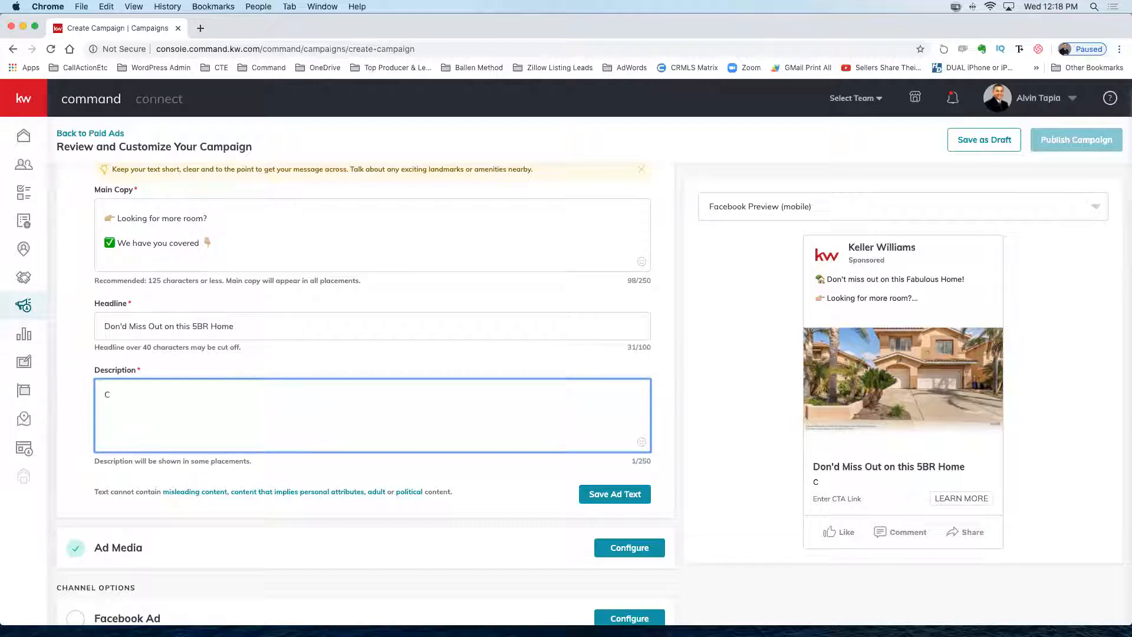
text(lick here)
key(ctrl+super+space)
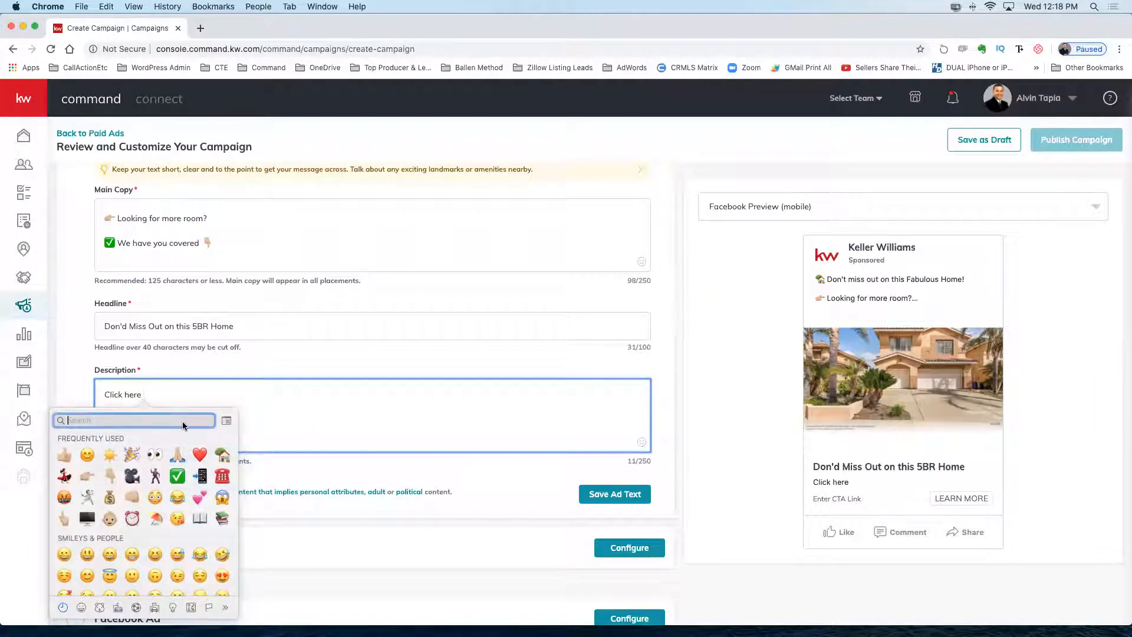
click(165, 393)
key(BackSpace)
key(BackSpace)
key(BackSpace)
key(BackSpace)
key(BackSpace)
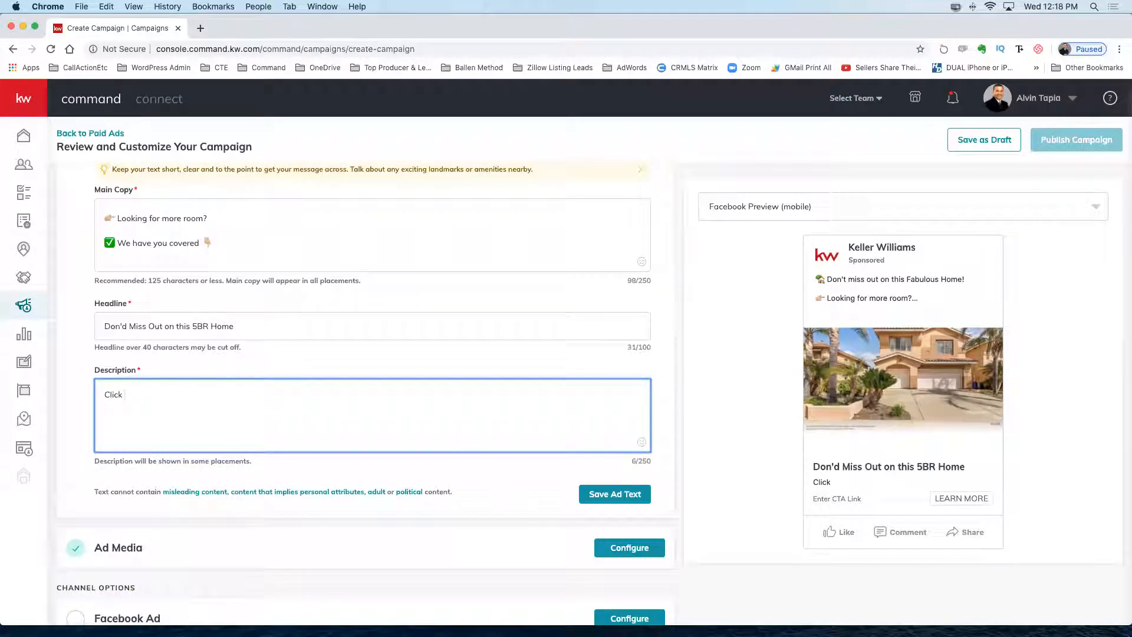
text([Lean)
key(BackSpace)
text(rn MORE)
key(BackSpace)
key(BackSpace)
key(BackSpace)
text(or)
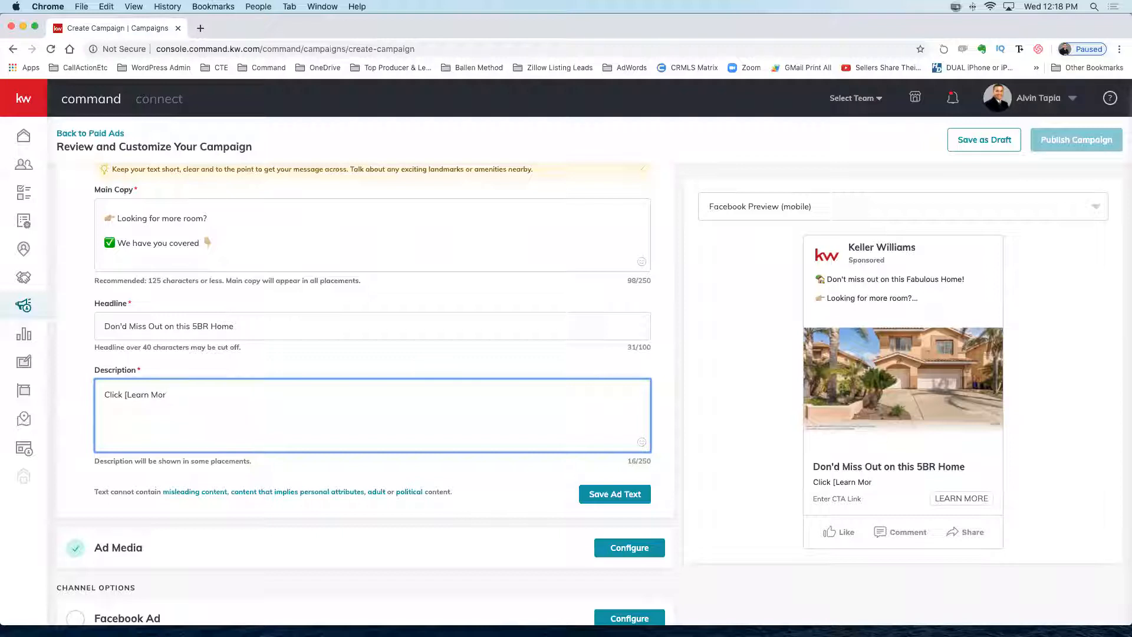
text(e] for Pics and Details)
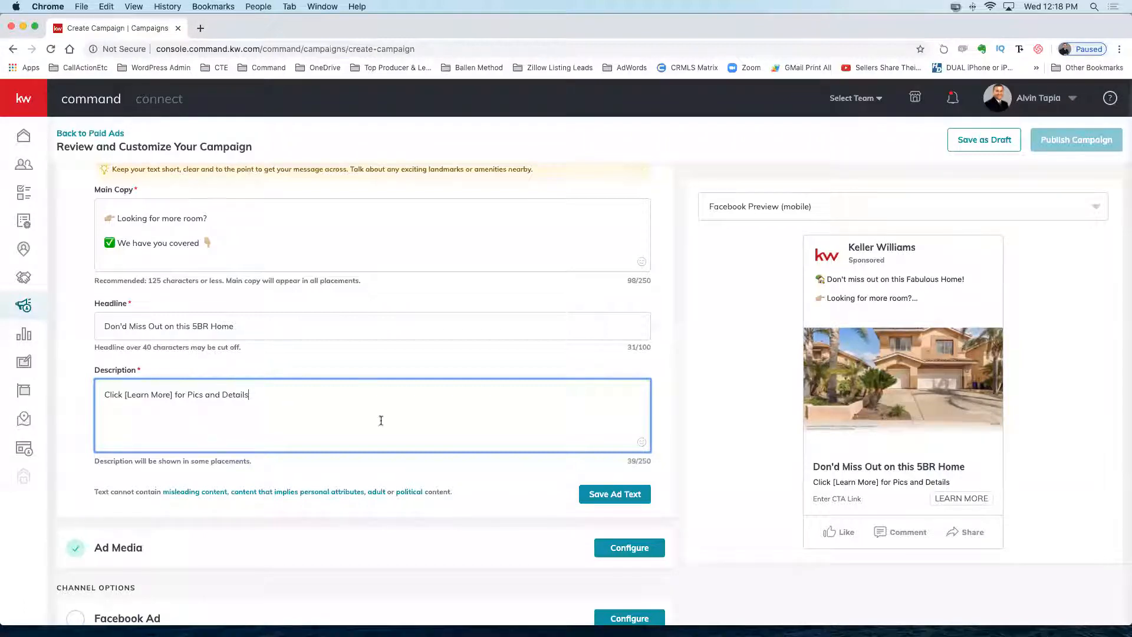
click(419, 357)
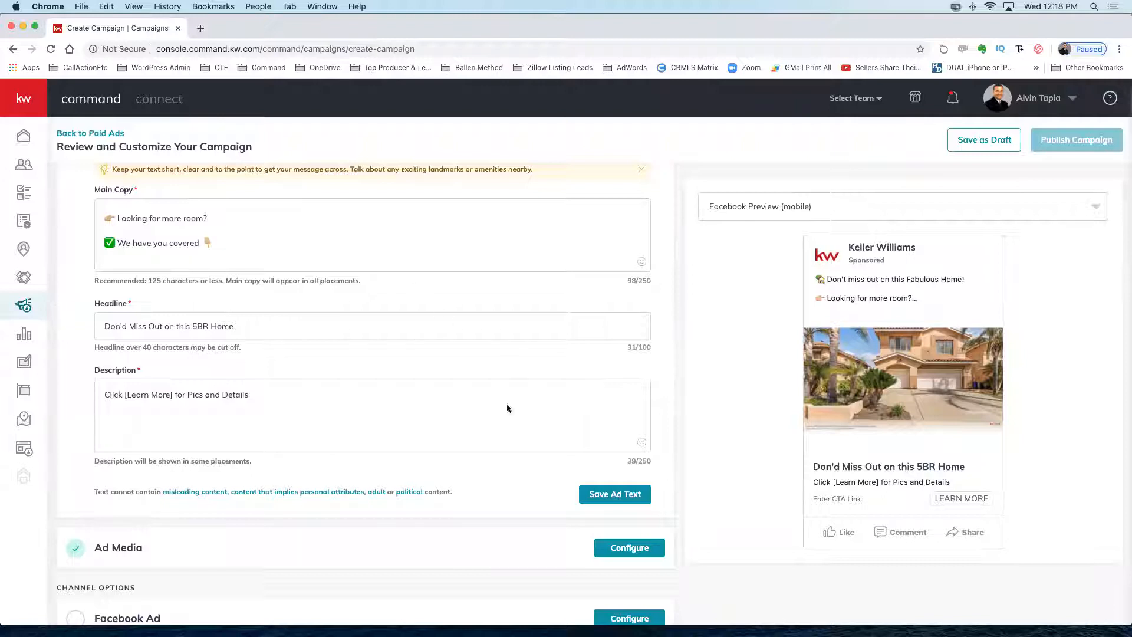
click(615, 495)
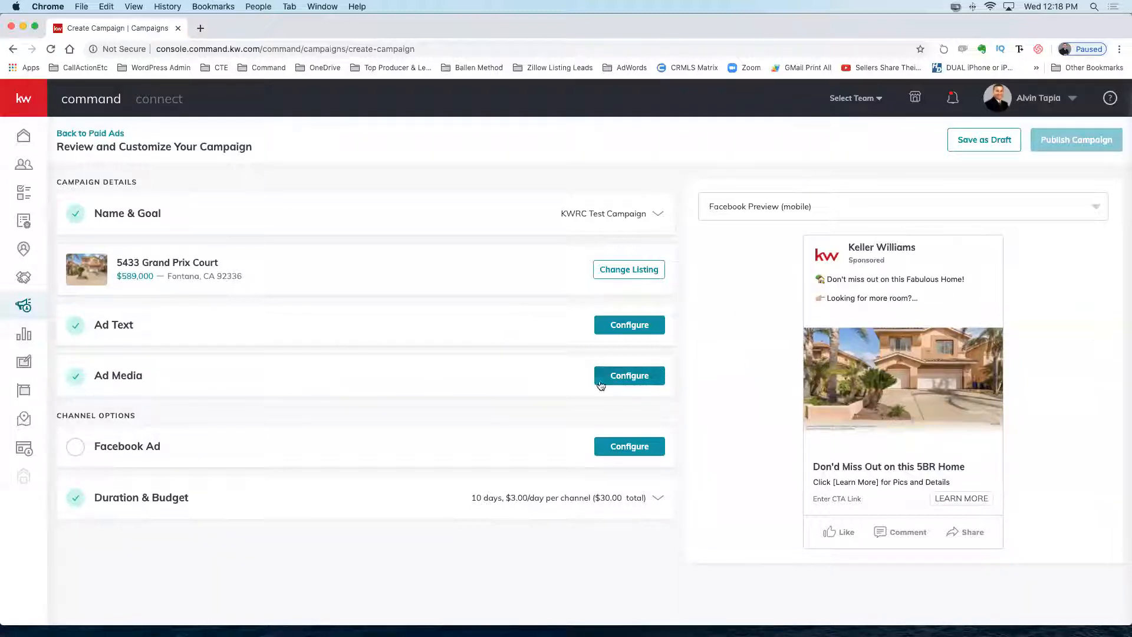
Configure Ad Media and use the Add More tile to reach the listing's Select Media photos.
click(638, 377)
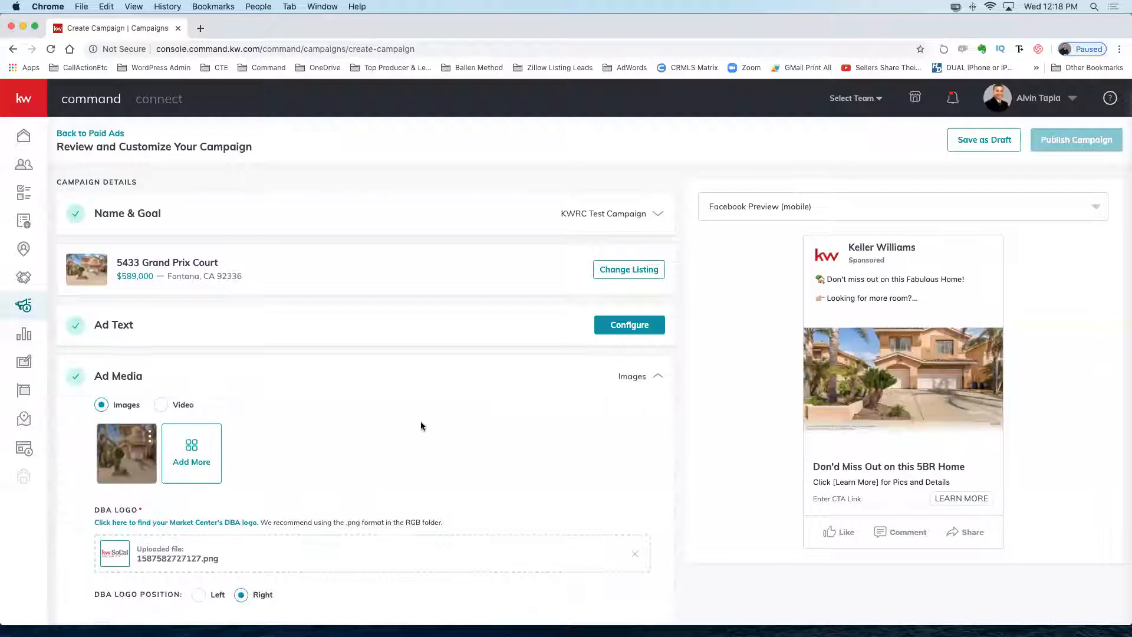
scroll(423, 422, down, 3)
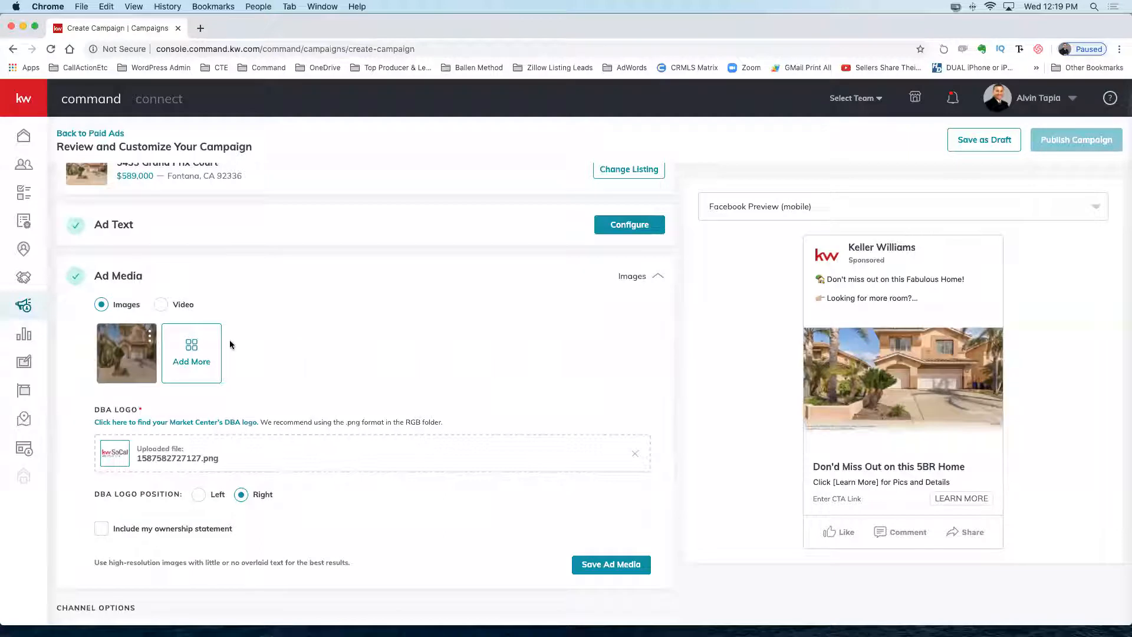
click(190, 353)
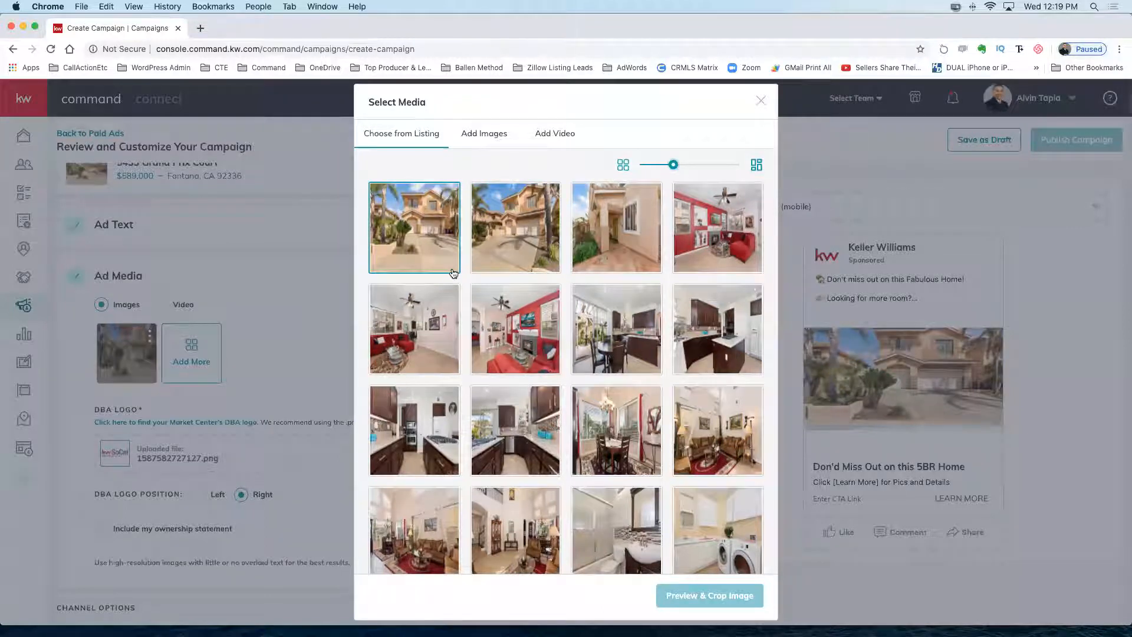
Pick the kitchen photo, crop it at Wide 1.91:1 after trying square and 4:5, and save it.
click(601, 325)
click(700, 595)
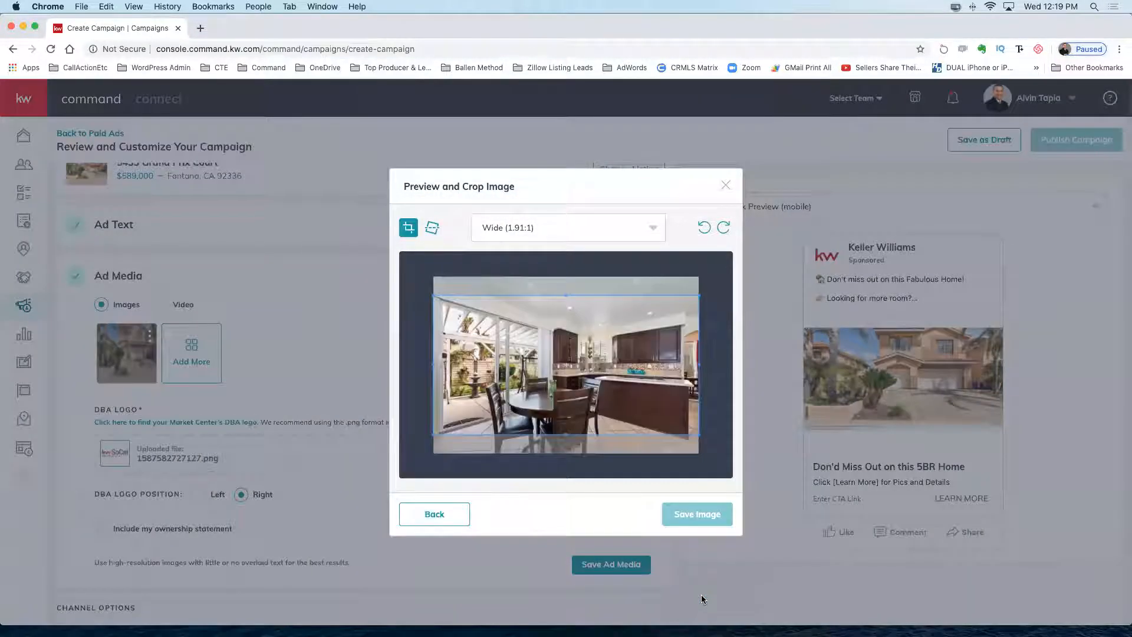
click(632, 227)
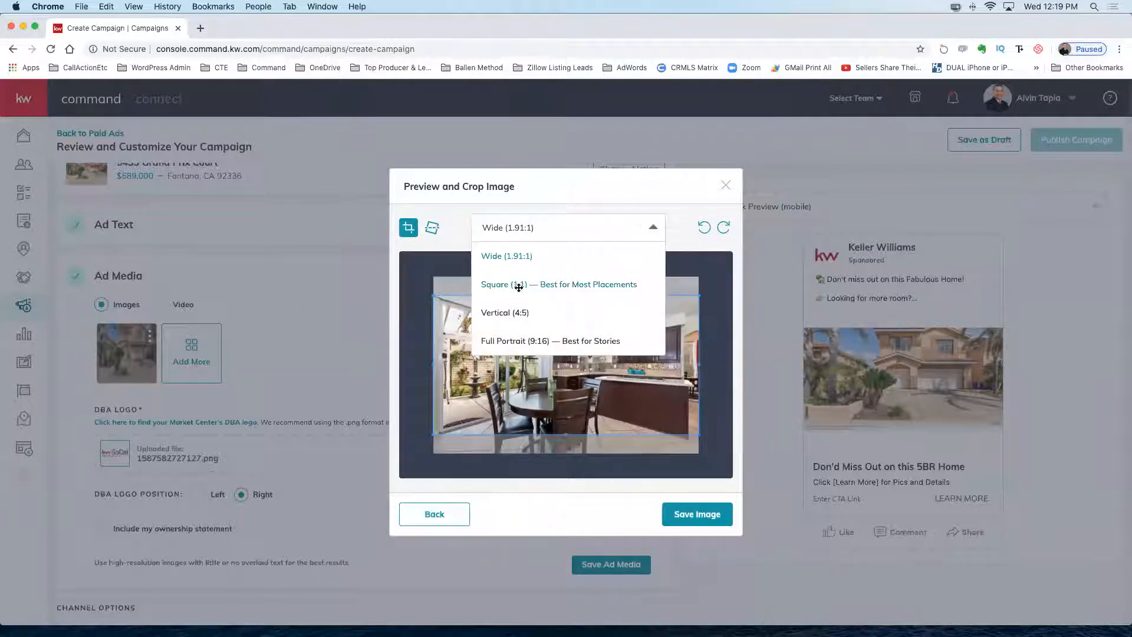
click(519, 289)
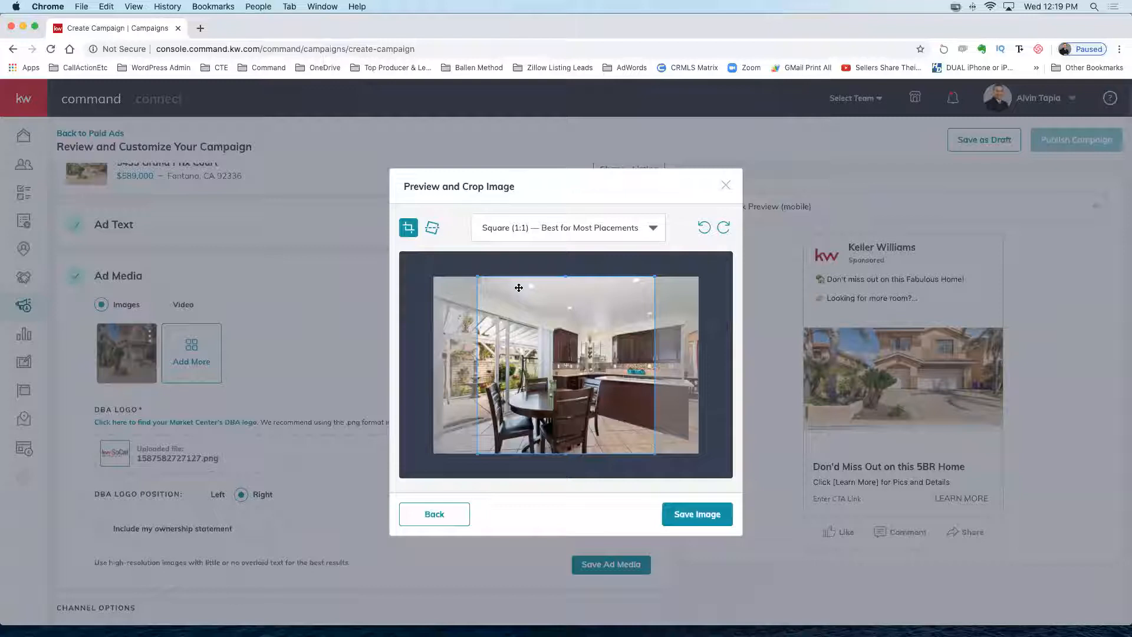
click(587, 230)
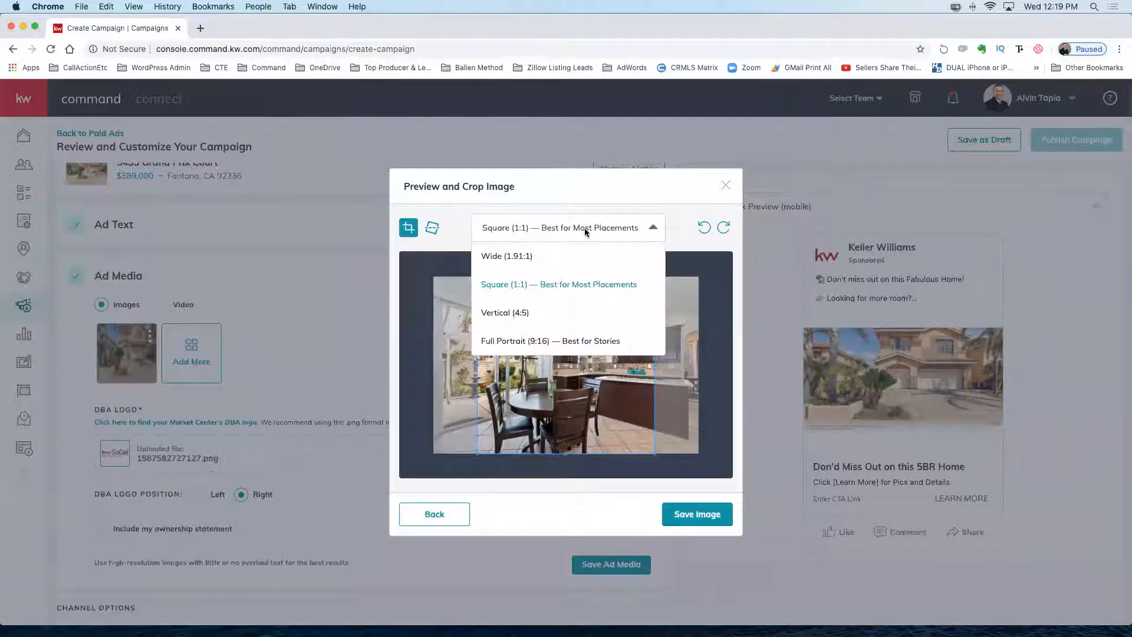
click(515, 314)
click(524, 228)
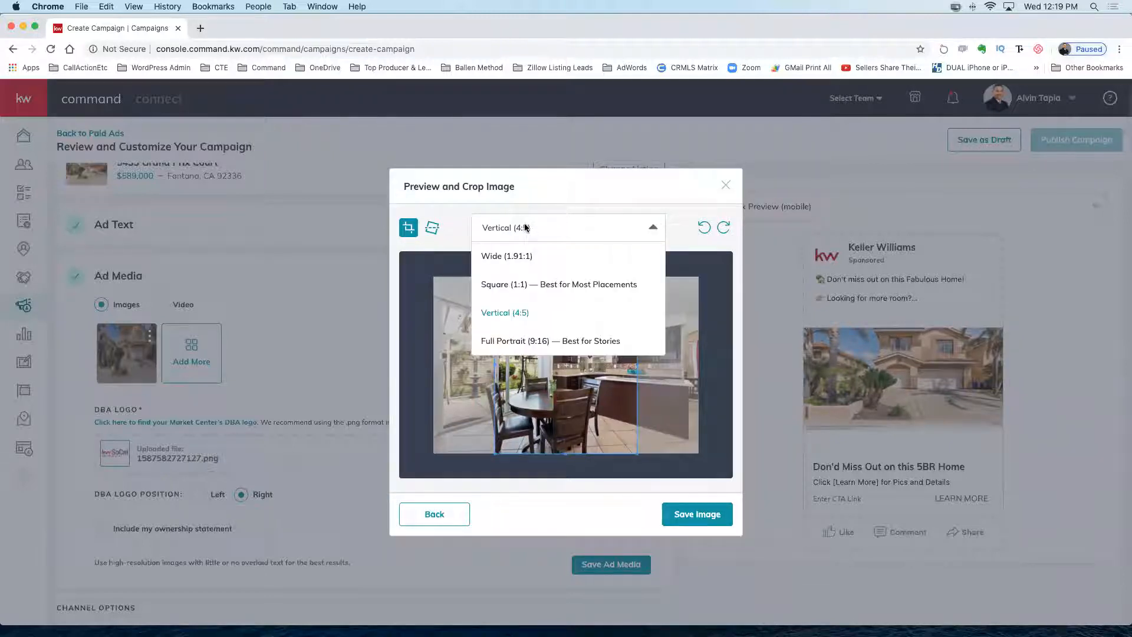
click(498, 260)
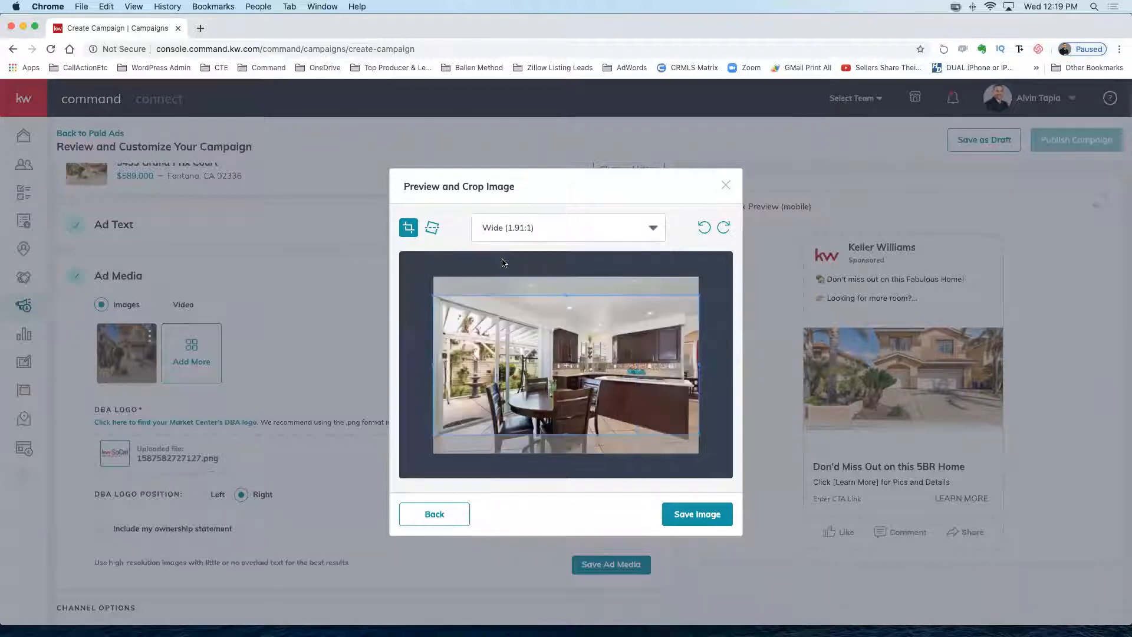
drag(571, 358, 571, 365)
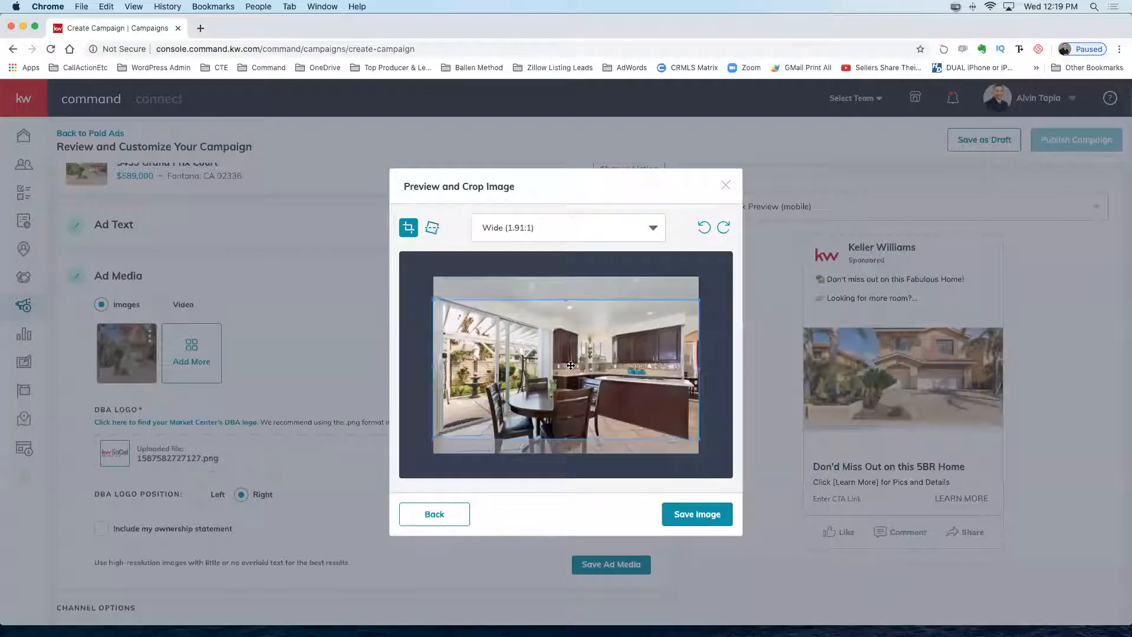
click(678, 514)
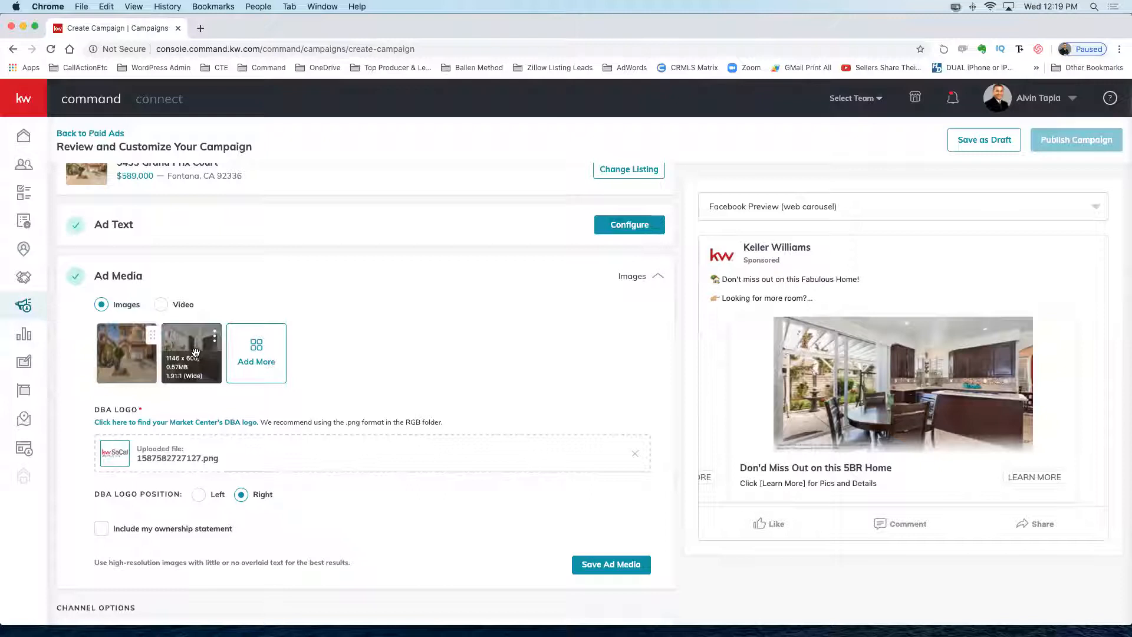
Add a living room listing photo as the third ad image, cropped to Wide (1.91:1).
click(255, 349)
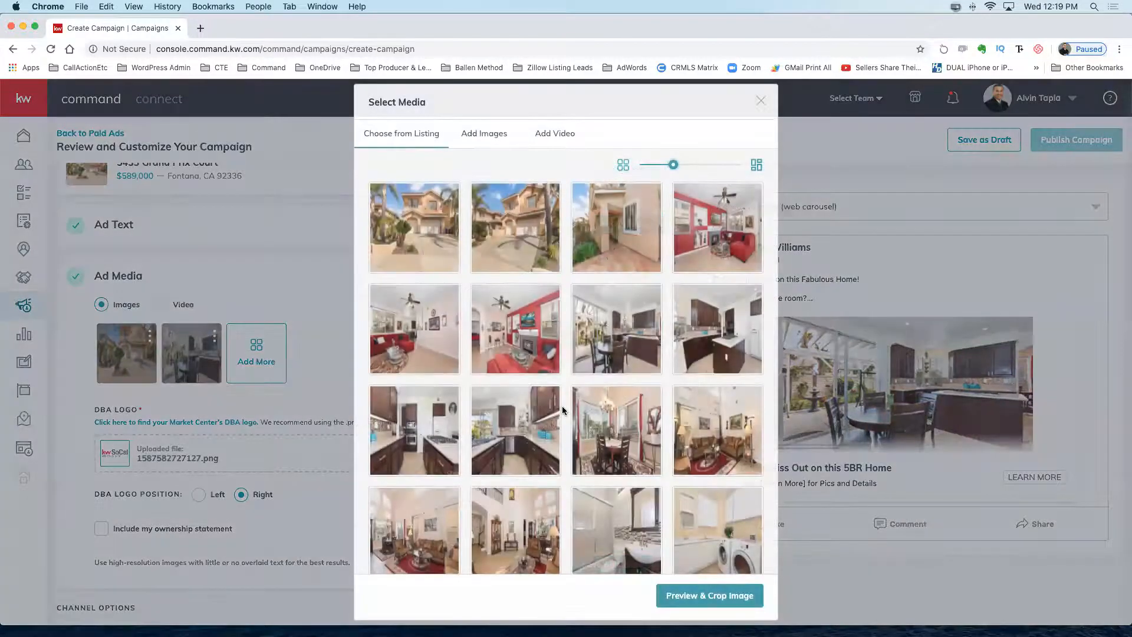
scroll(562, 409, down, 3)
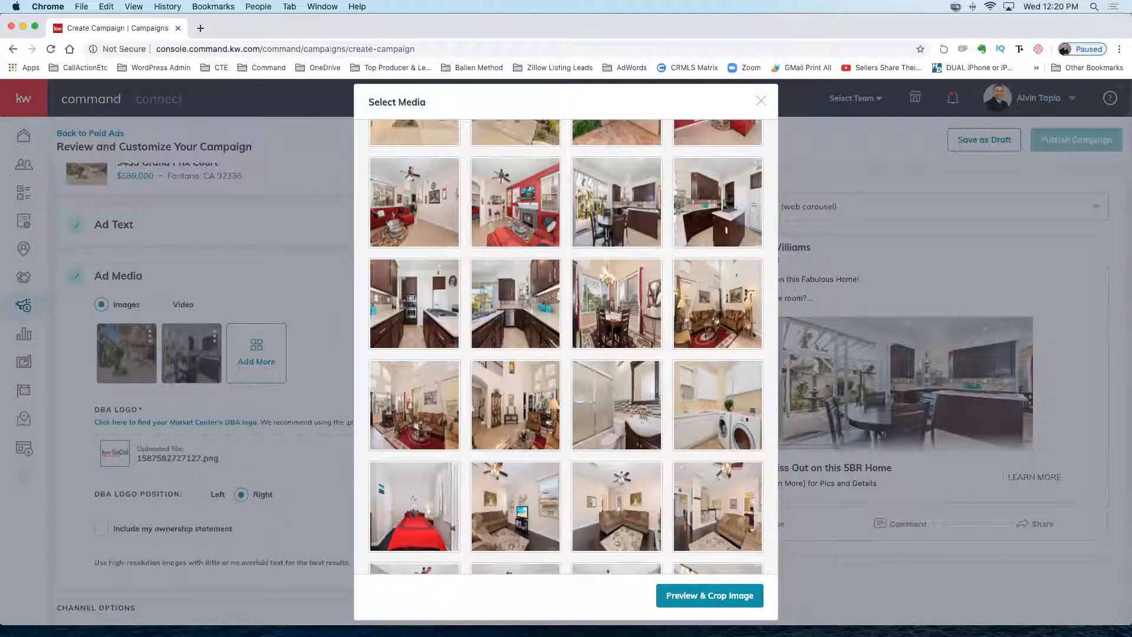
click(532, 378)
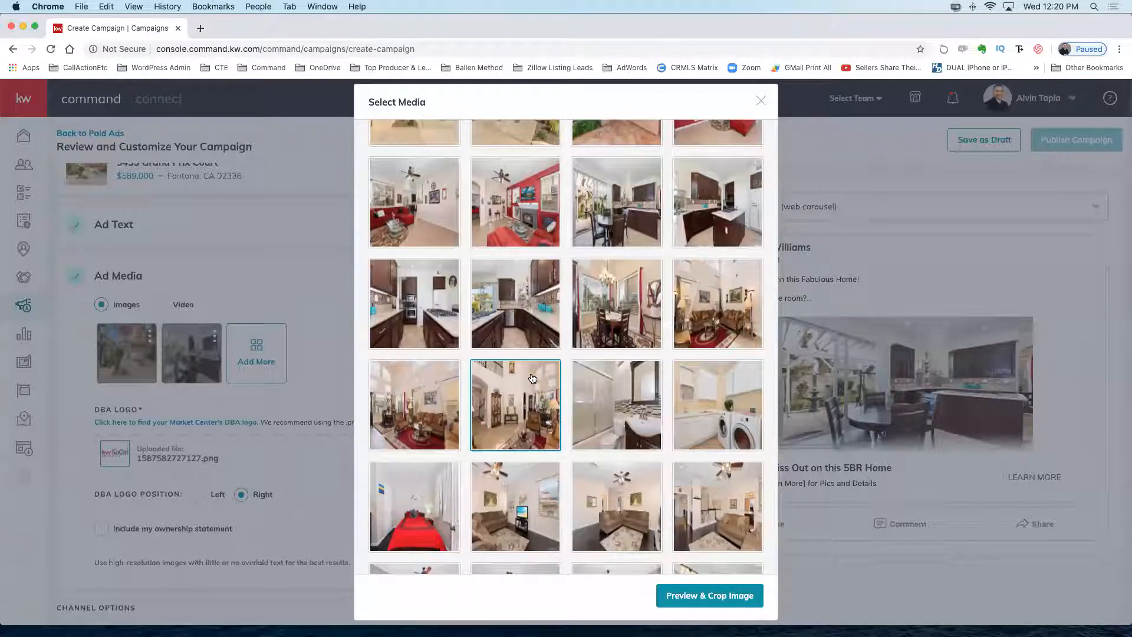
click(442, 399)
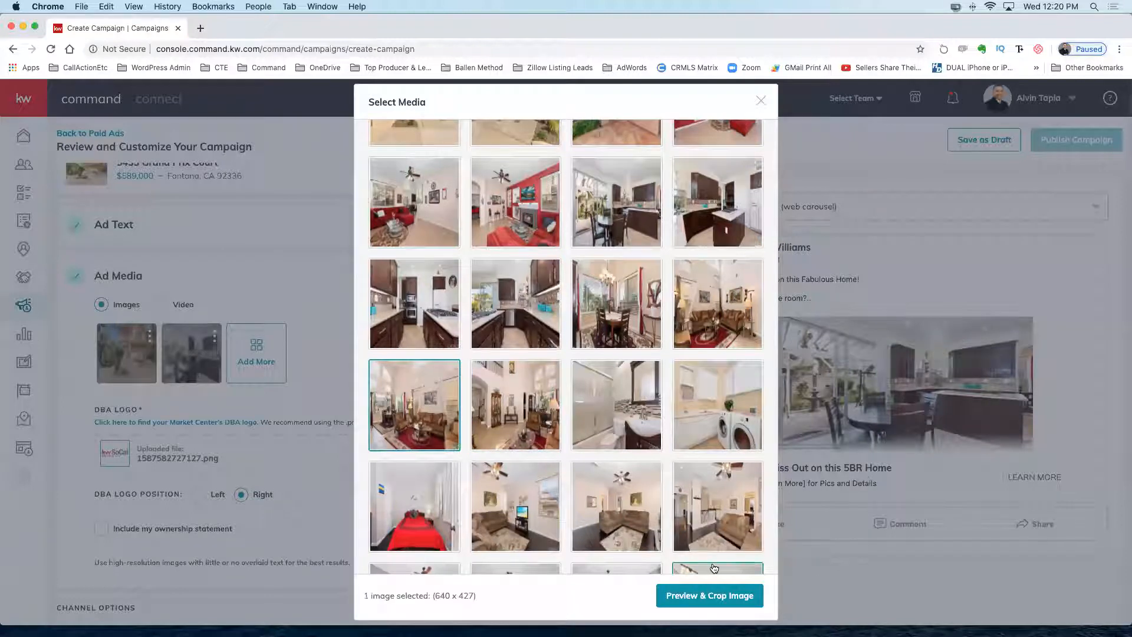
click(702, 595)
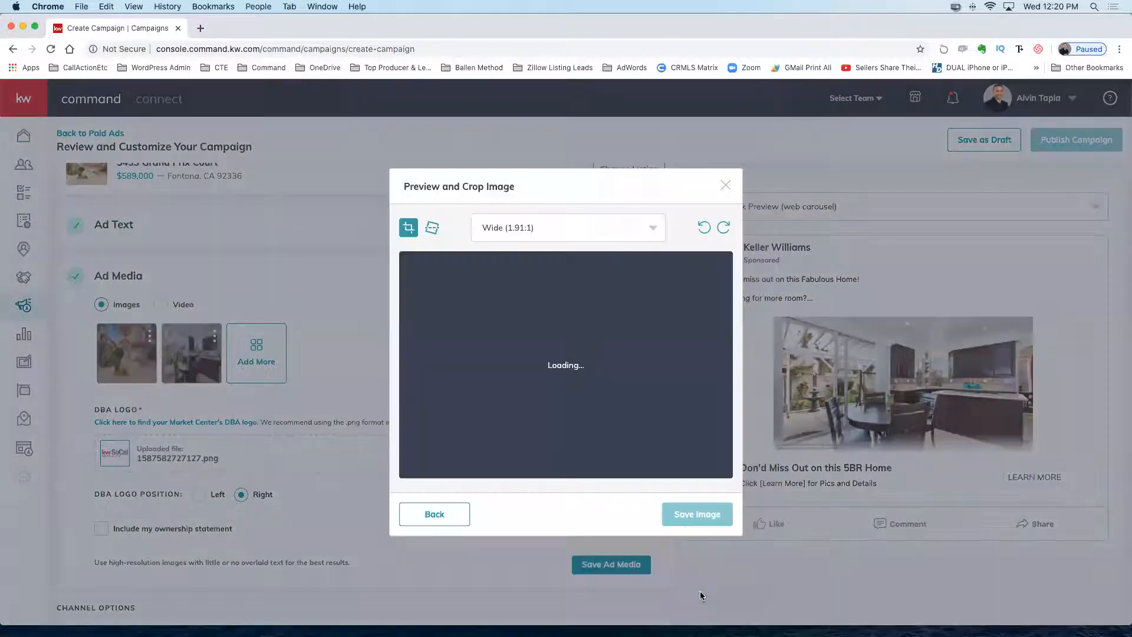
drag(570, 355, 569, 373)
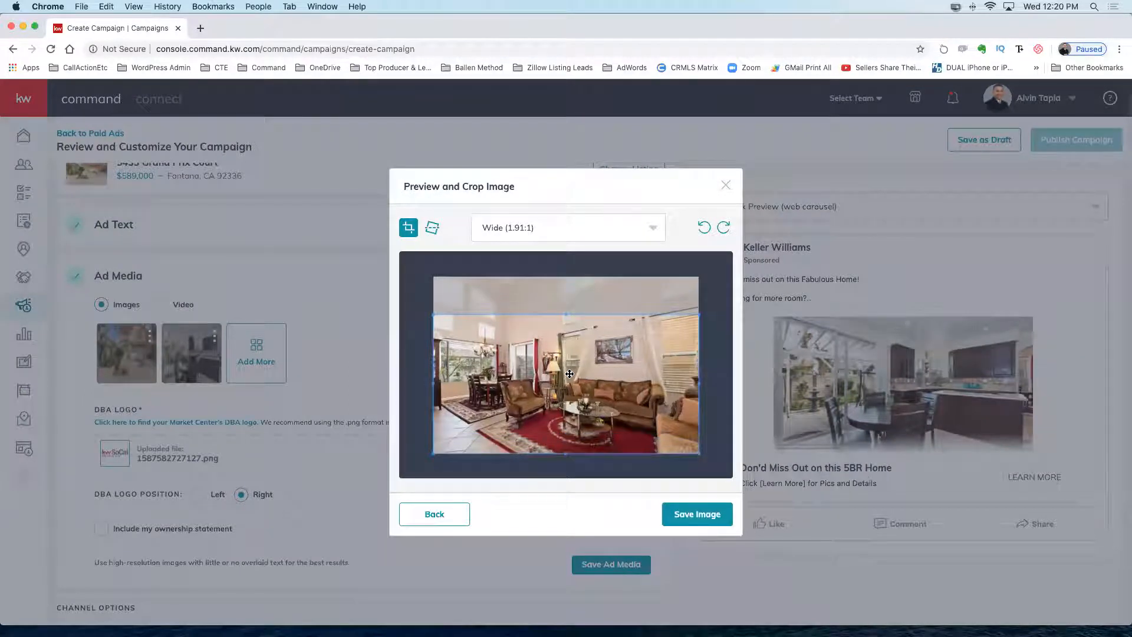
drag(569, 374, 567, 342)
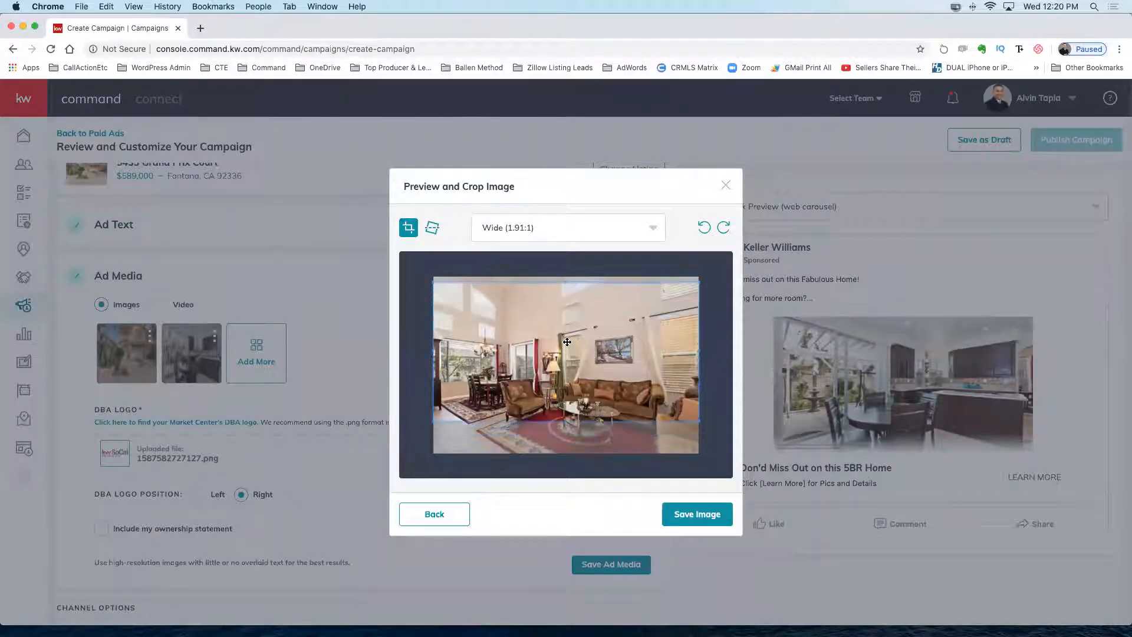
click(699, 514)
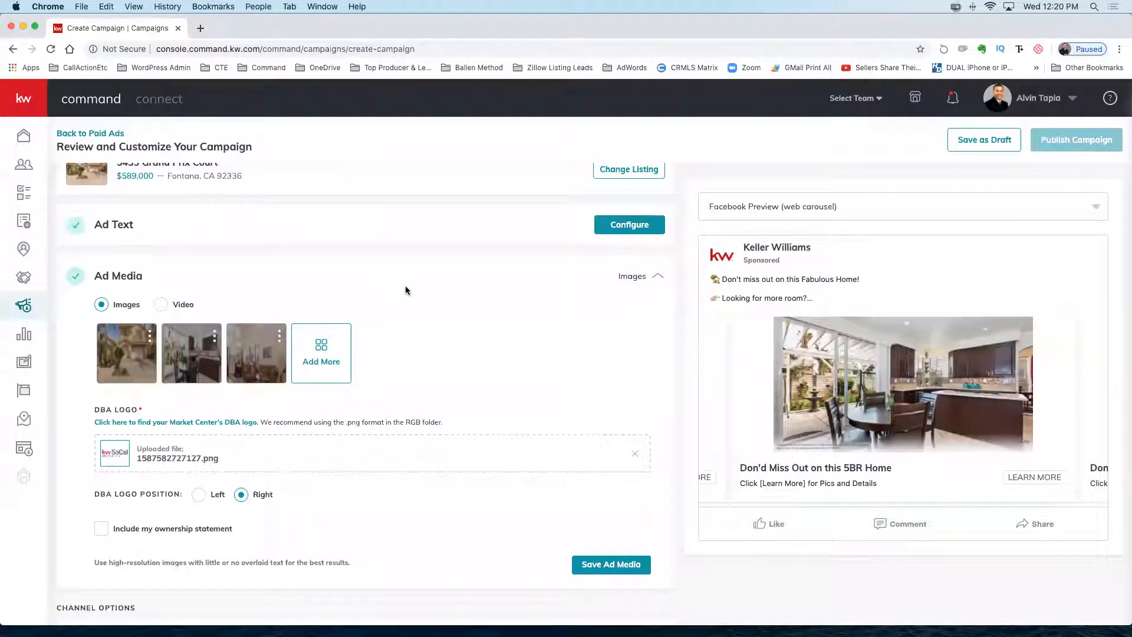
Add the bathroom vanity photo as the fourth ad image, nudging its Wide (1.91:1) crop upward.
click(321, 350)
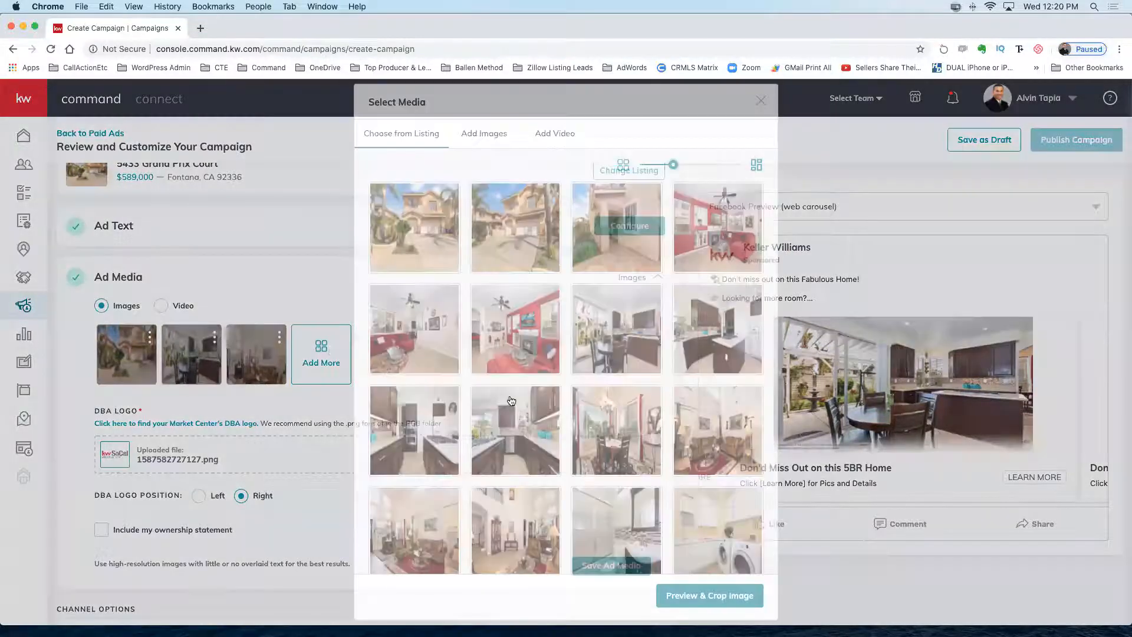
scroll(508, 401, down, 5)
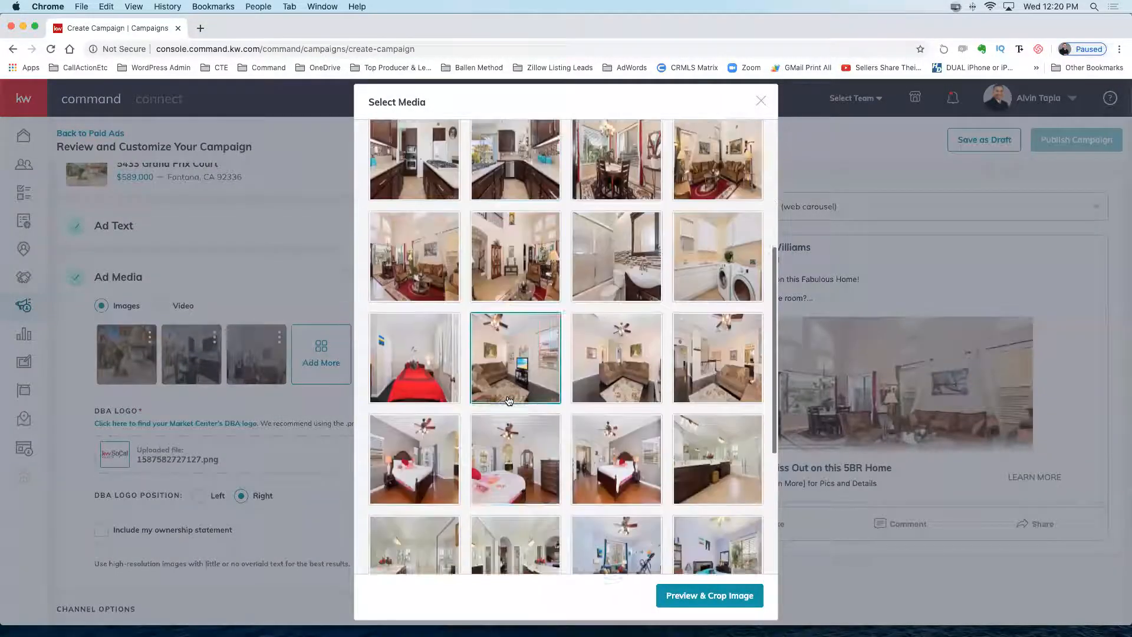
scroll(509, 401, down, 2)
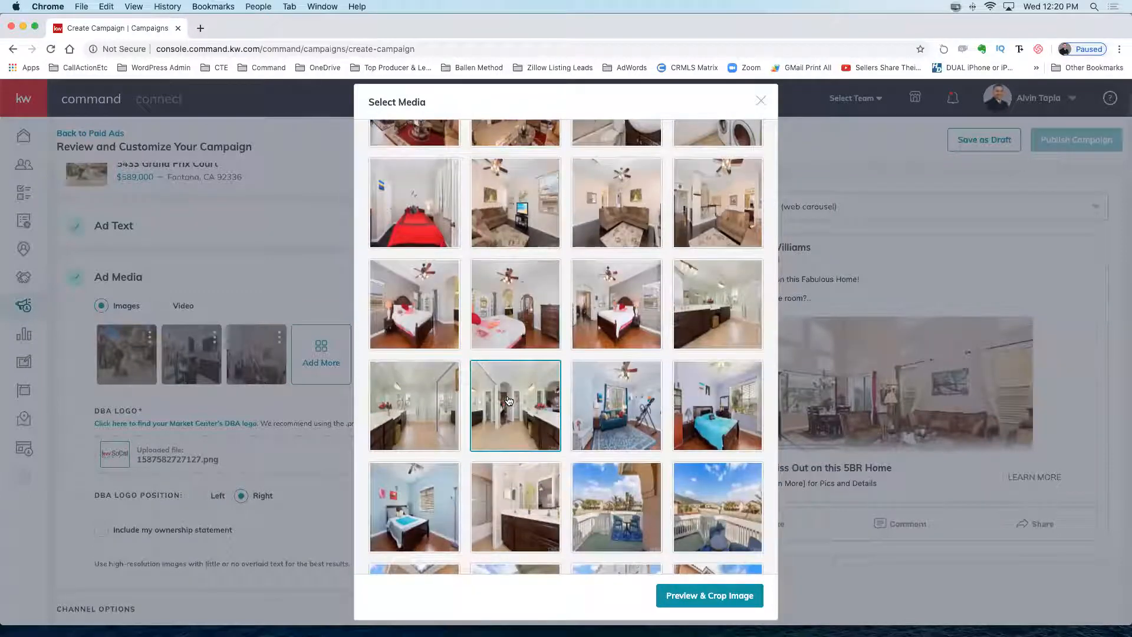
scroll(509, 400, down, 2)
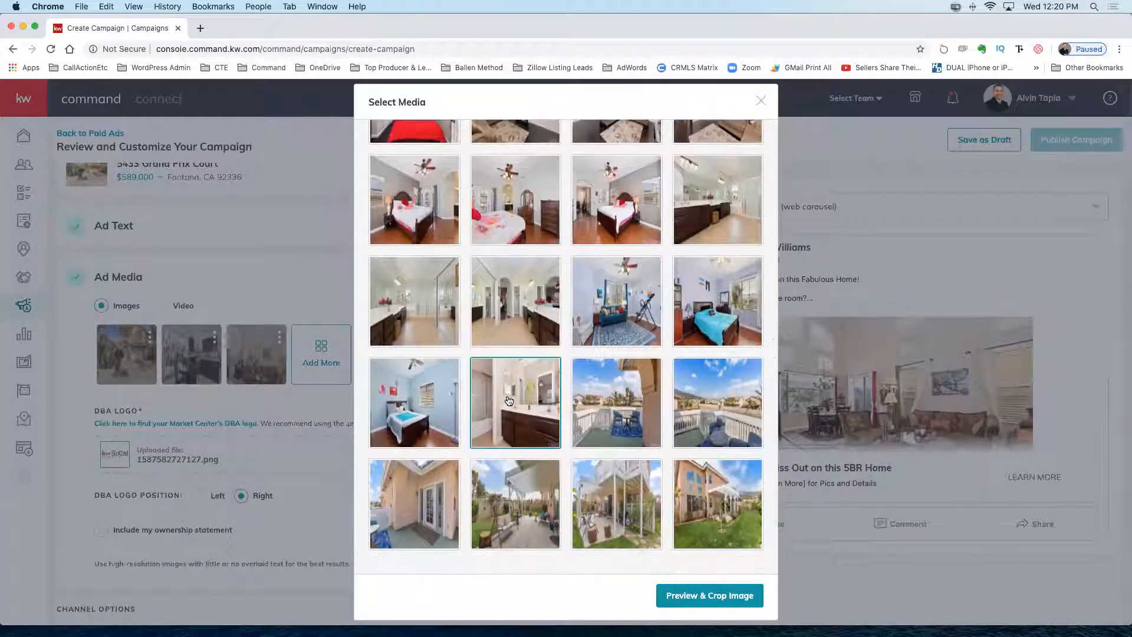
scroll(508, 401, up, 4)
click(687, 380)
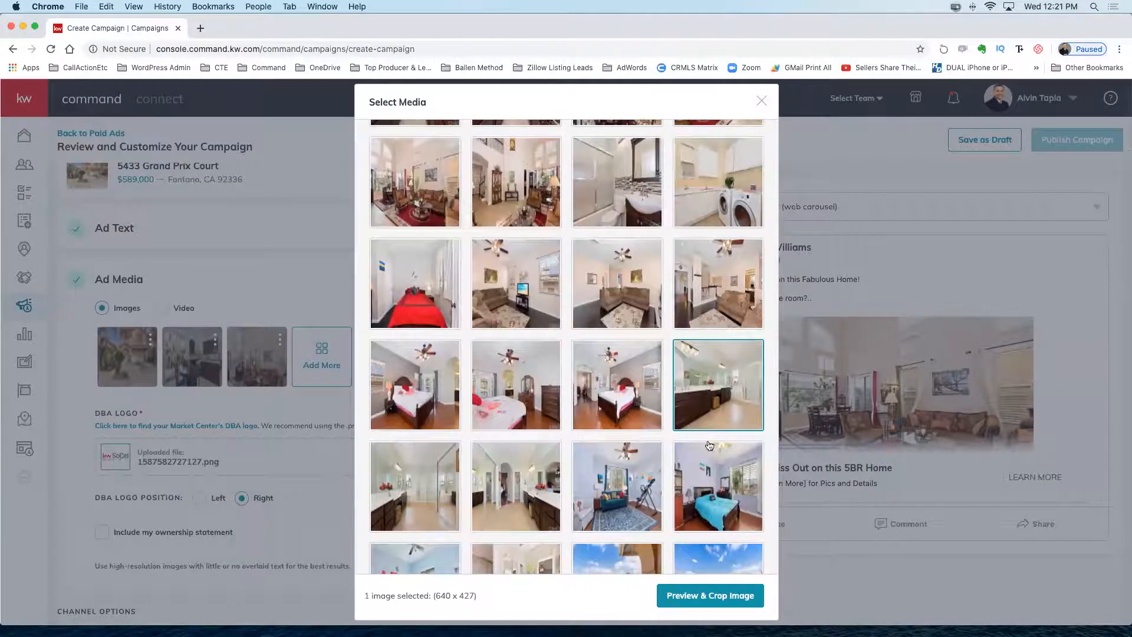
click(687, 595)
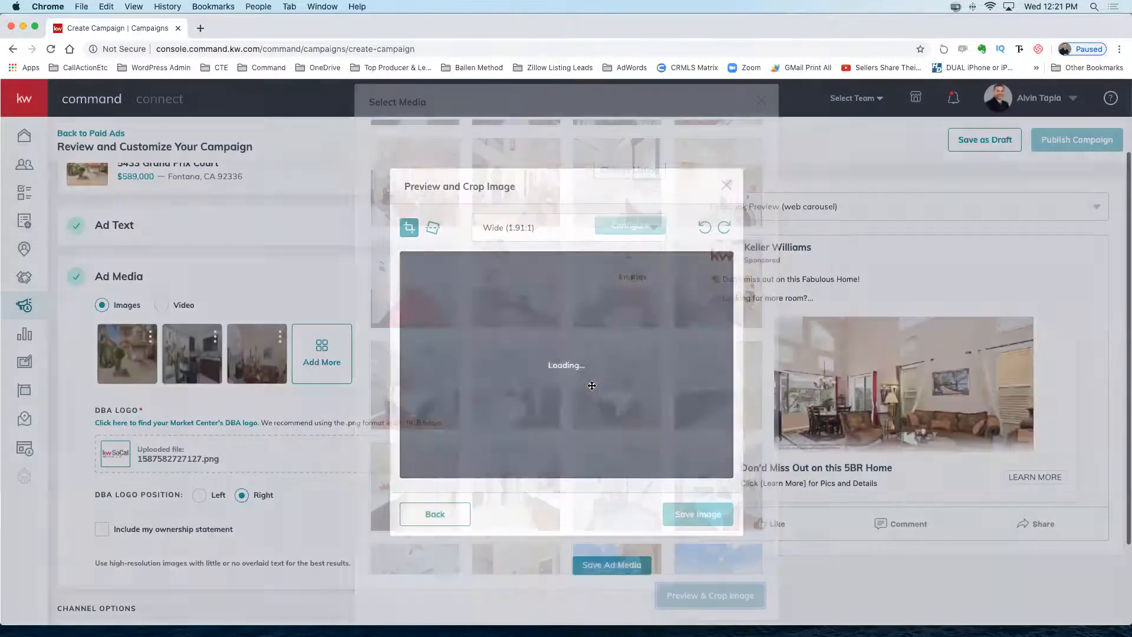
drag(591, 384, 591, 367)
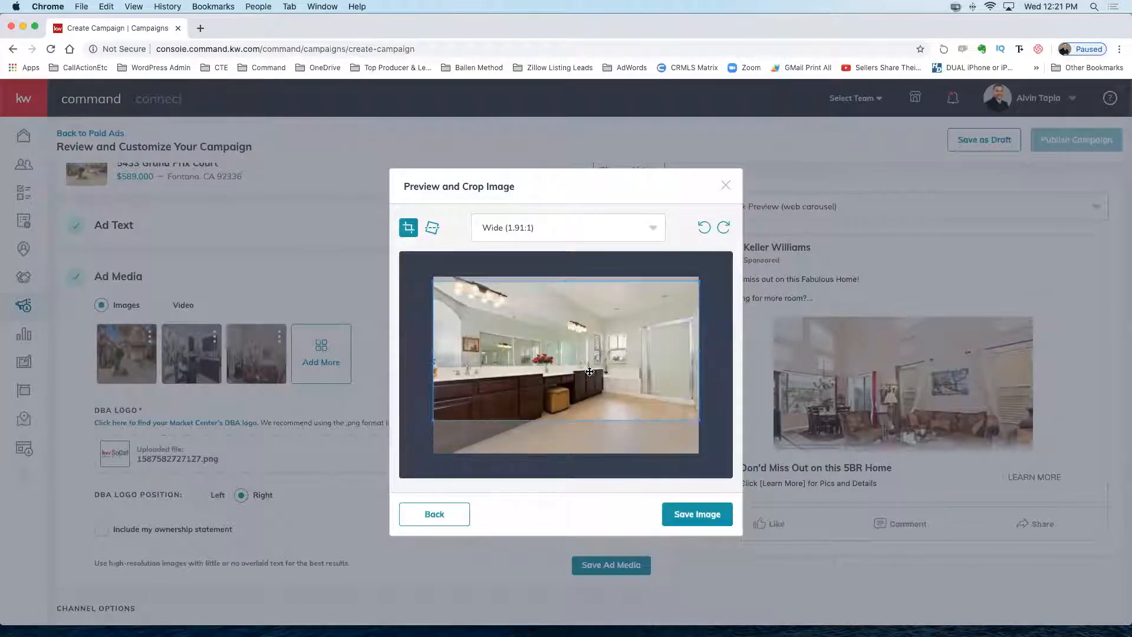
click(694, 516)
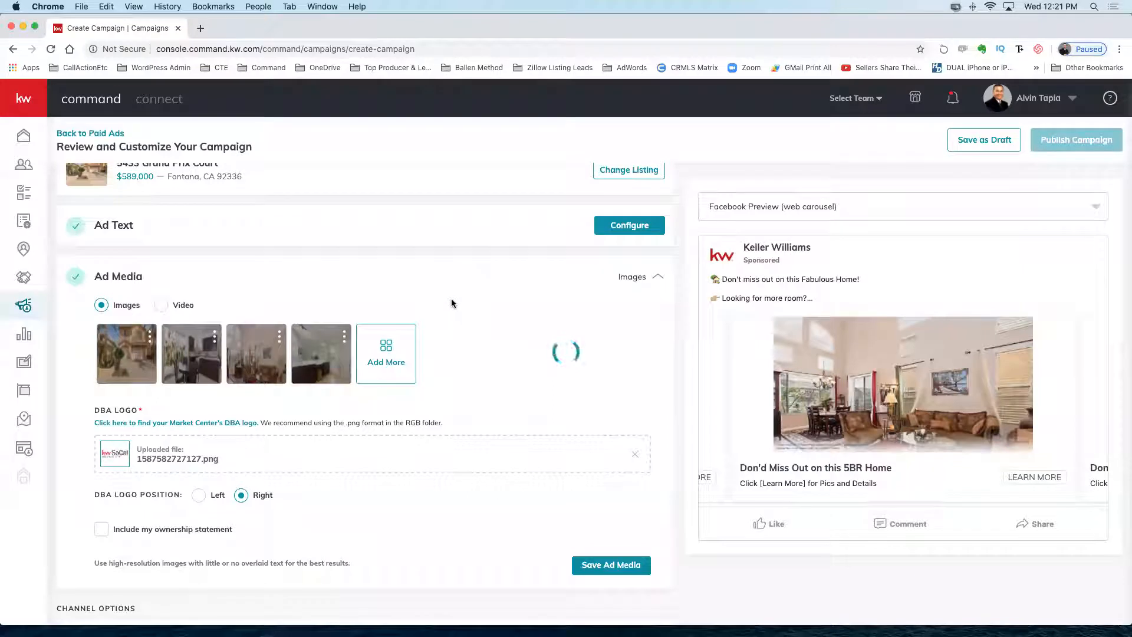
Add the backyard patio photo as the fifth carousel image with the default crop.
click(388, 362)
scroll(556, 405, down, 10)
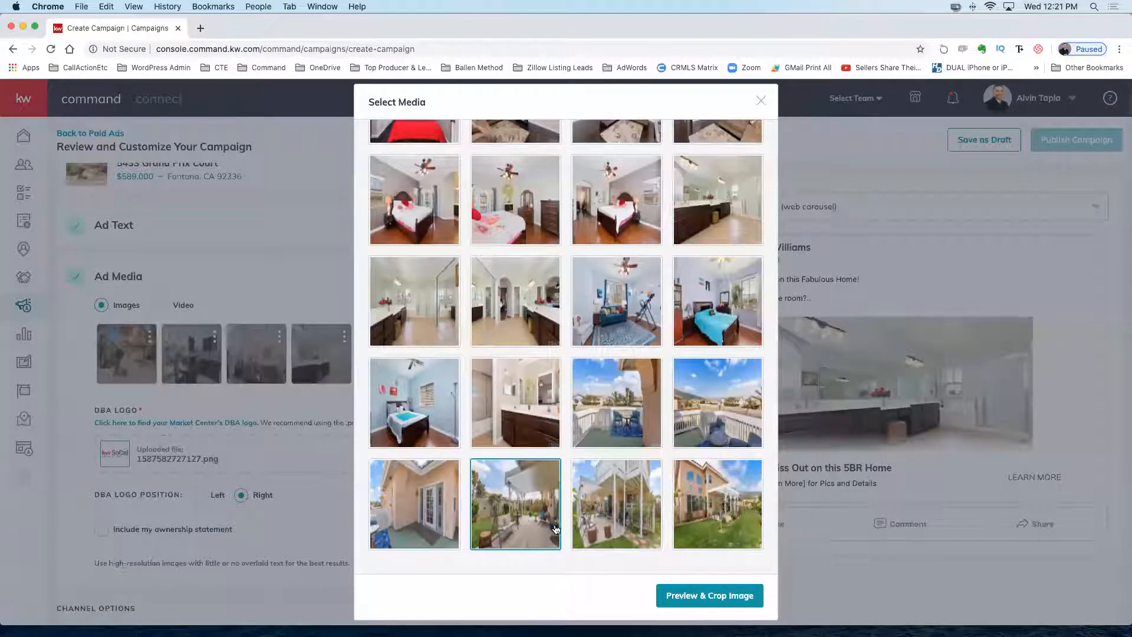
click(514, 509)
click(706, 593)
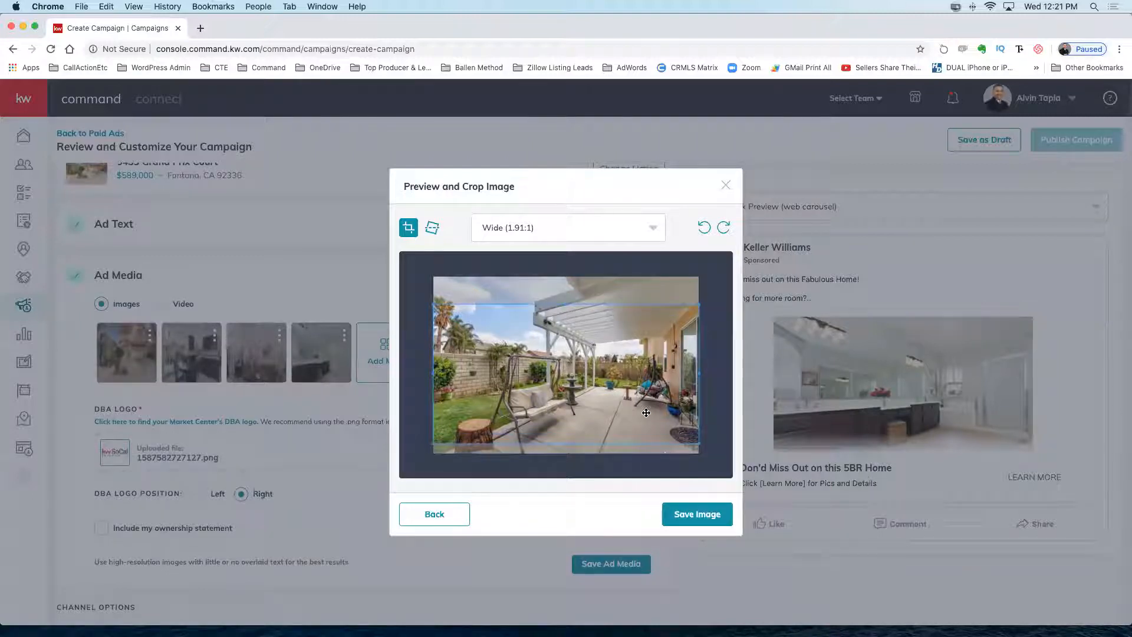
click(687, 514)
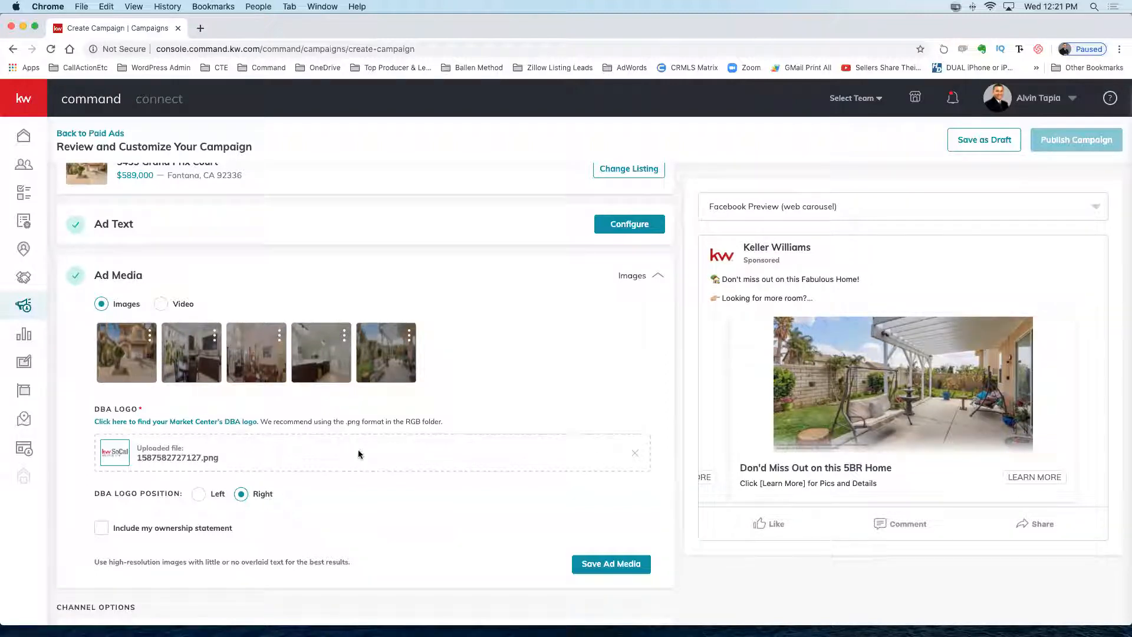
Save the Ad Media section as Images and collapse it.
scroll(603, 379, down, 3)
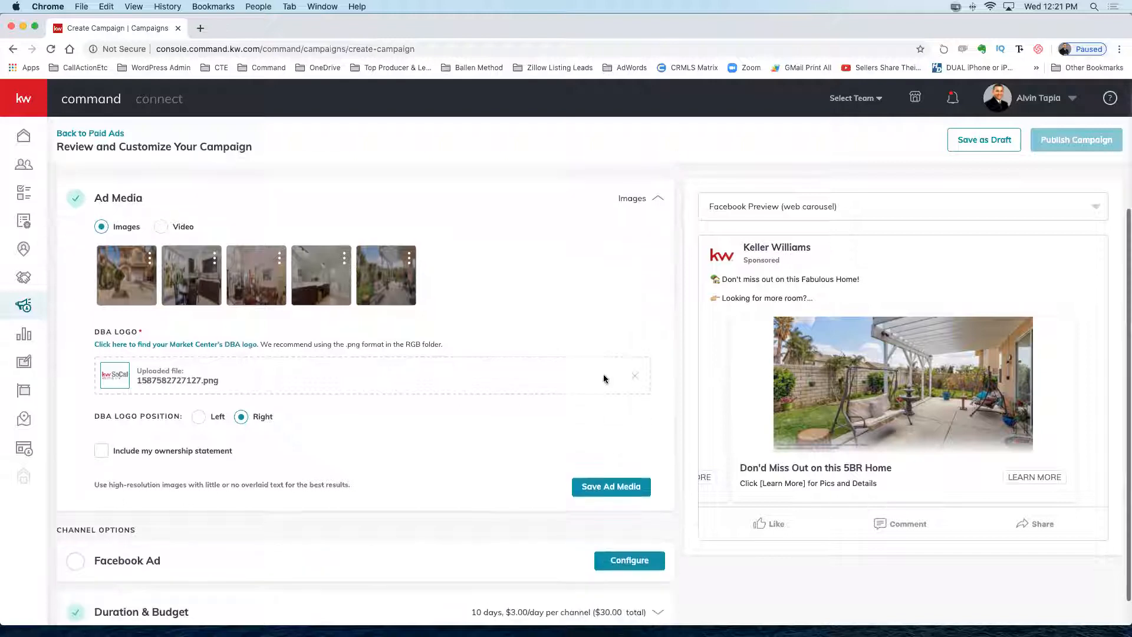
scroll(600, 390, up, 2)
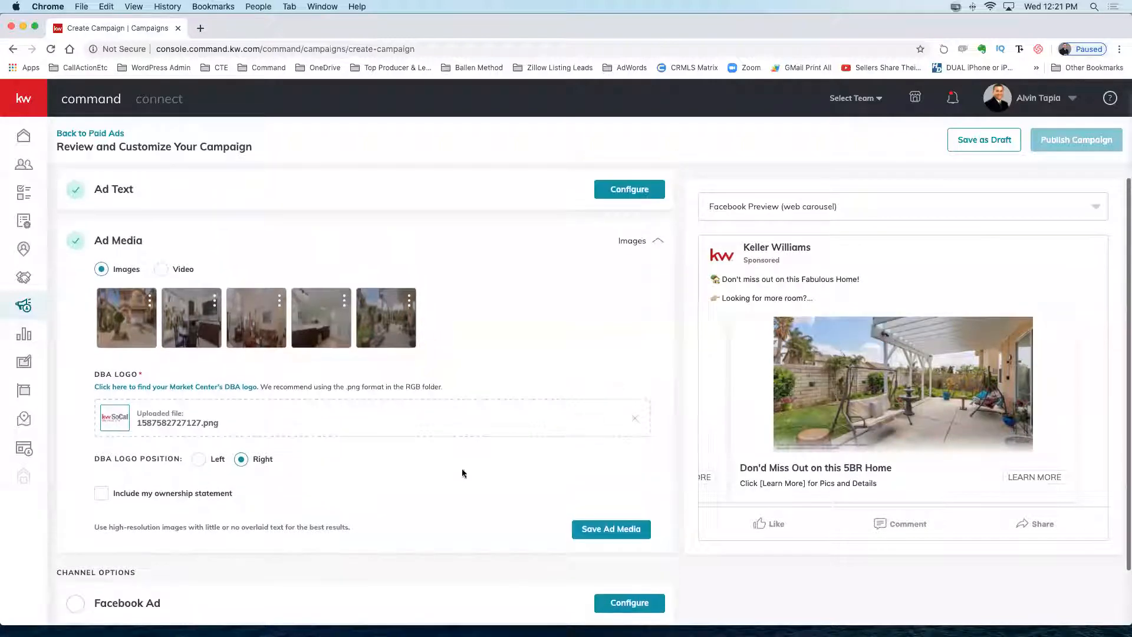
click(601, 530)
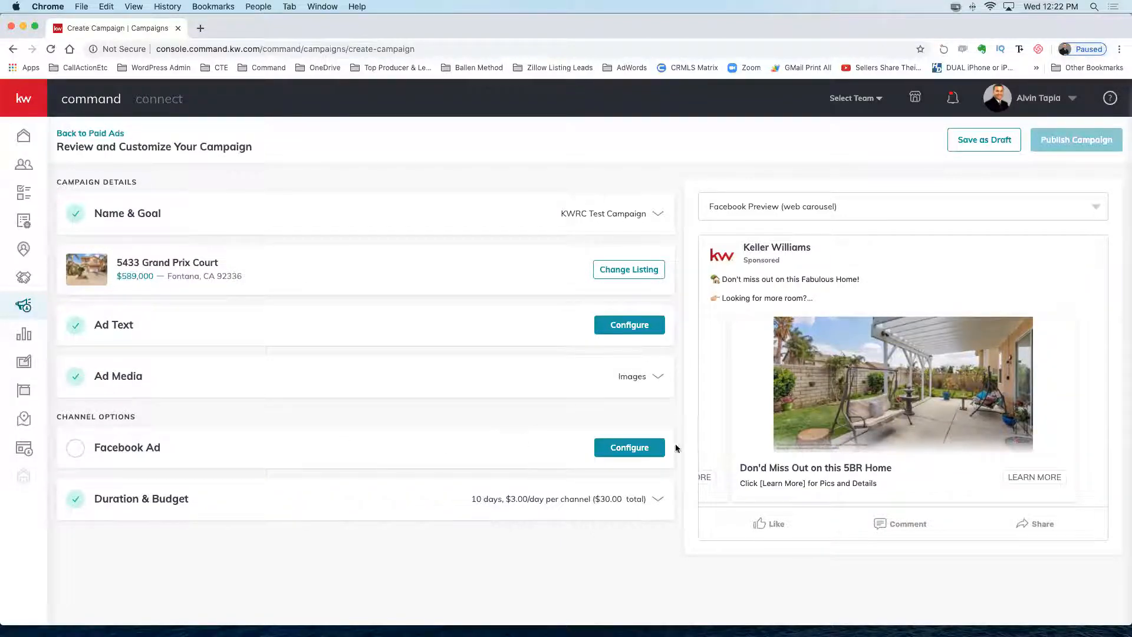
Configure the Facebook Ad channel with SoCal Living as the publishing page.
click(628, 451)
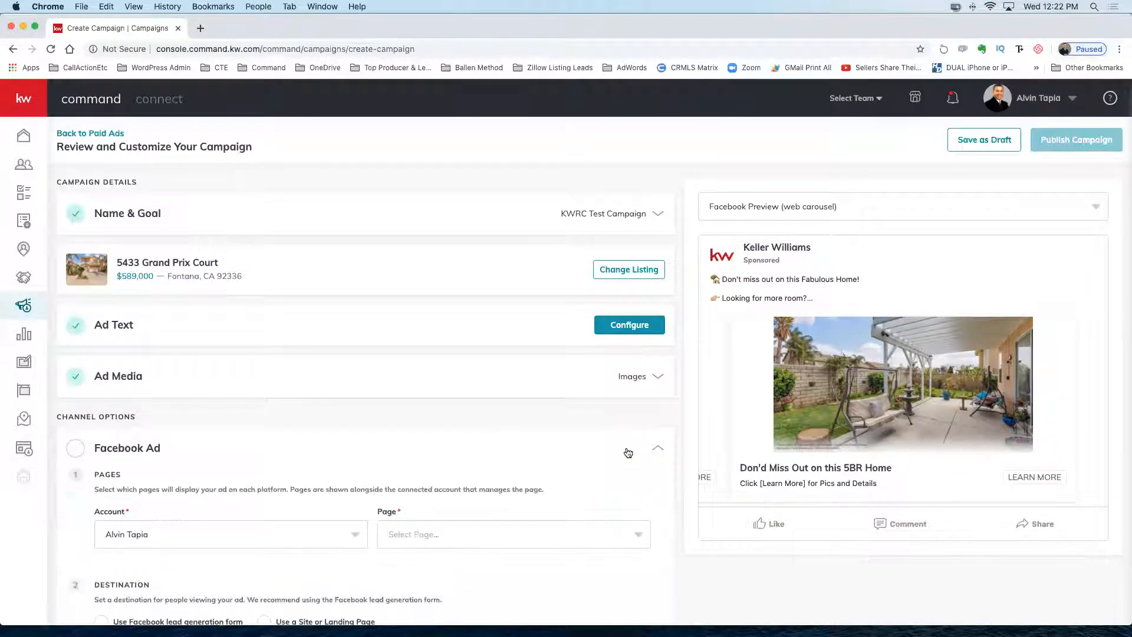
scroll(628, 452, down, 3)
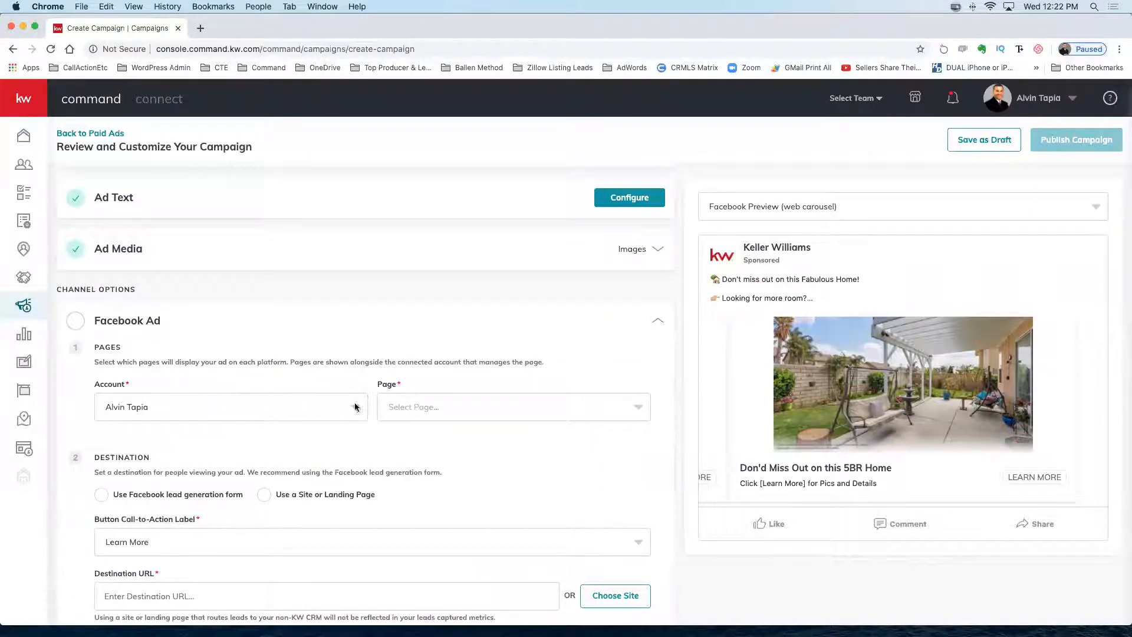
click(627, 408)
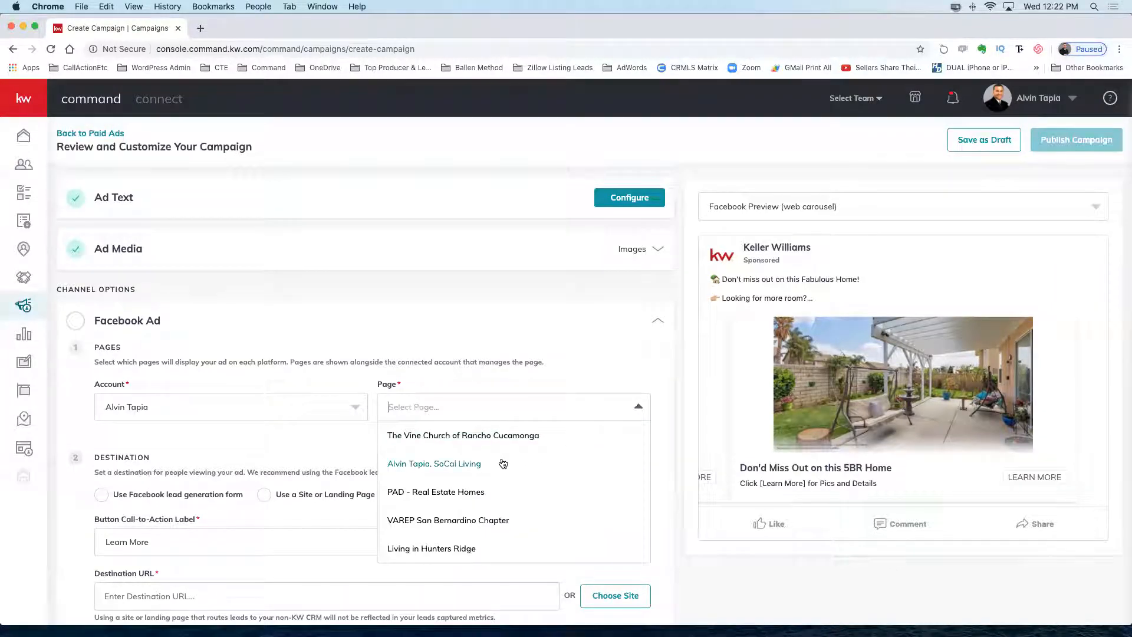
click(466, 465)
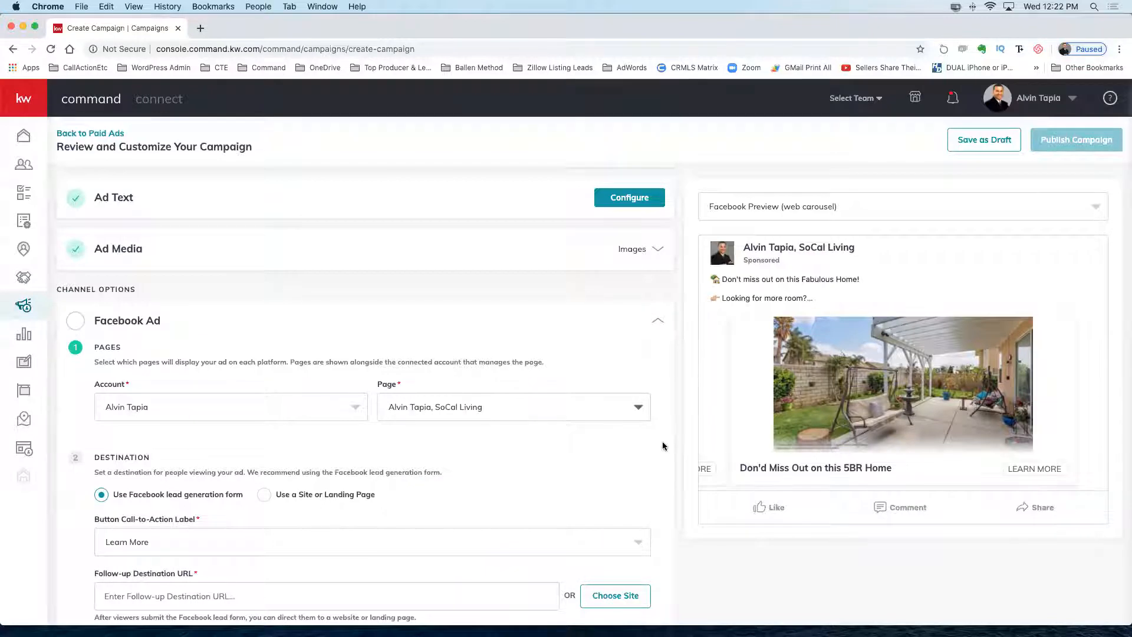
scroll(663, 441, down, 3)
scroll(663, 446, down, 1)
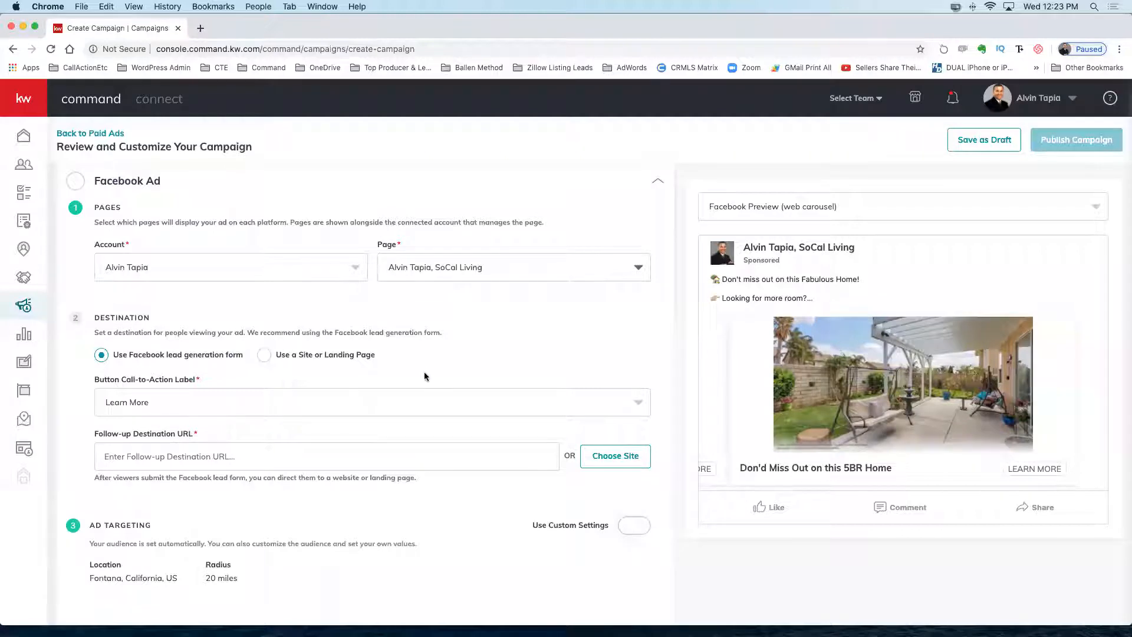
scroll(426, 366, down, 1)
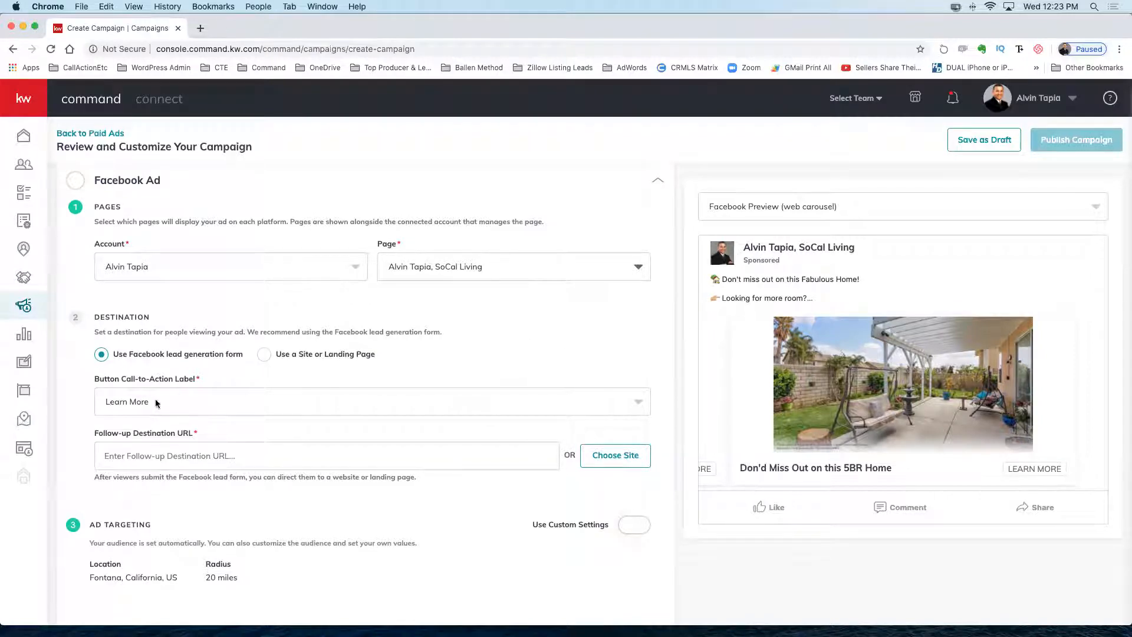
Keep Learn More as the ad's button call-to-action label.
click(634, 402)
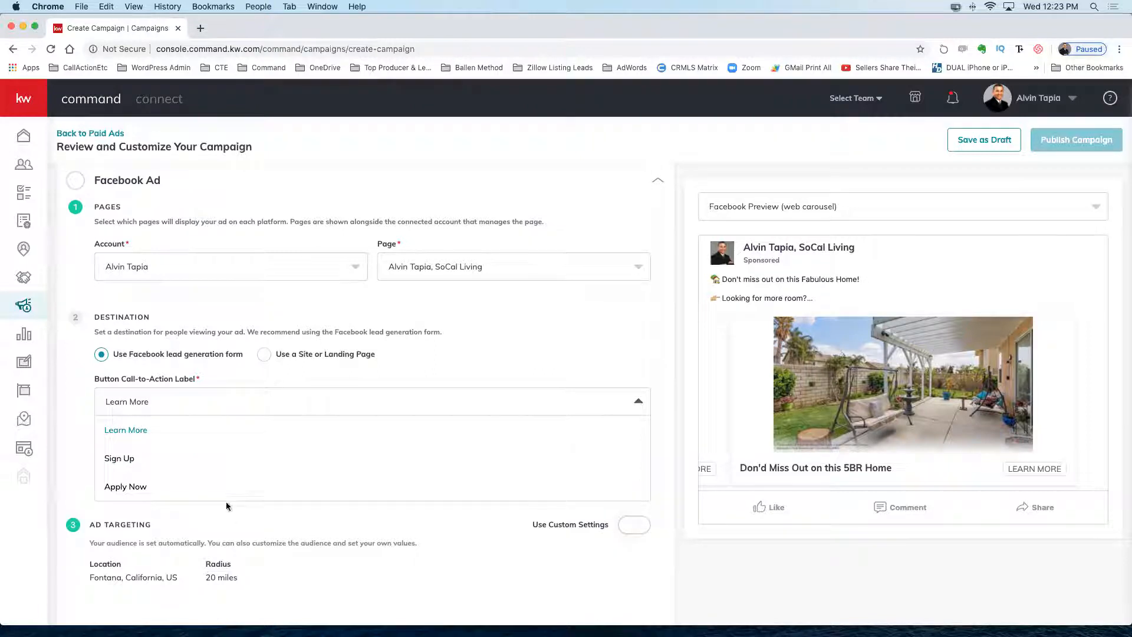
click(143, 430)
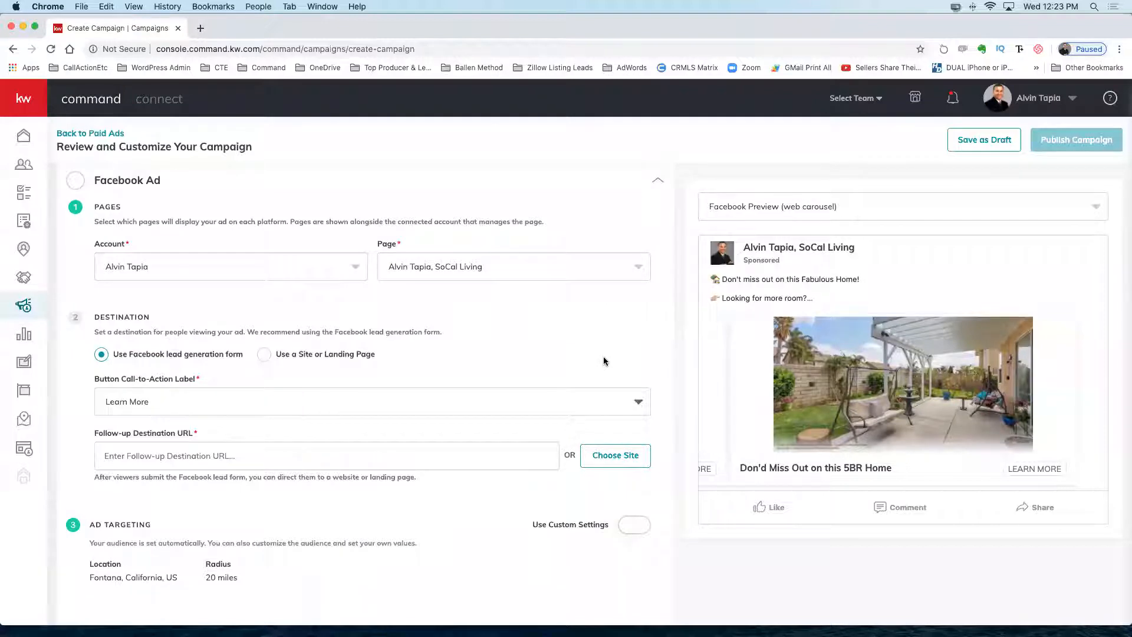
click(557, 396)
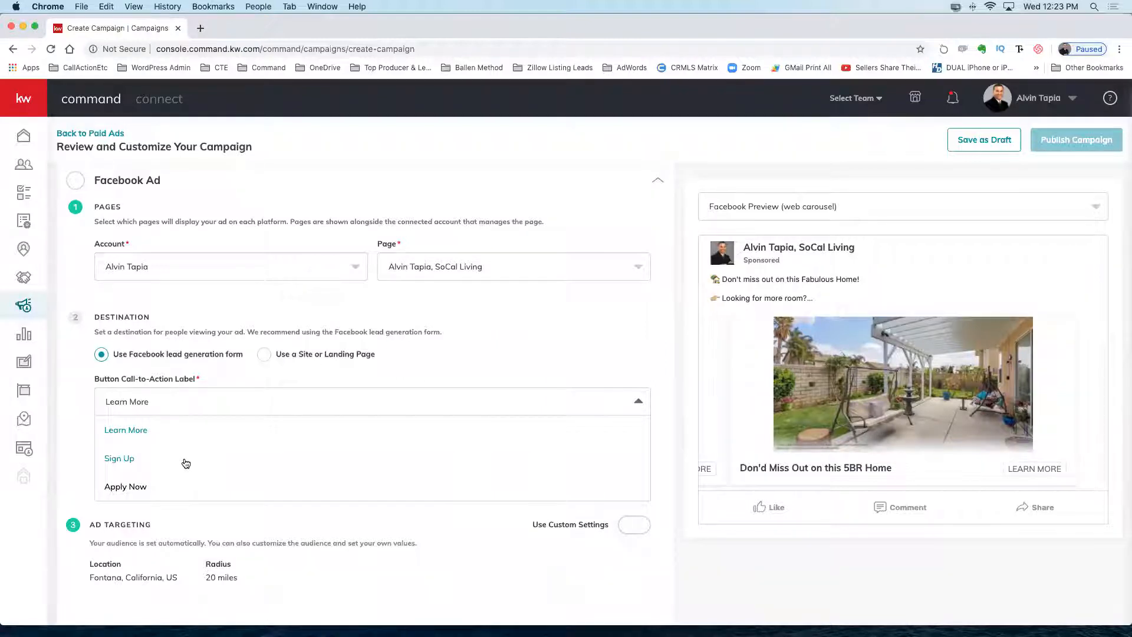
click(610, 400)
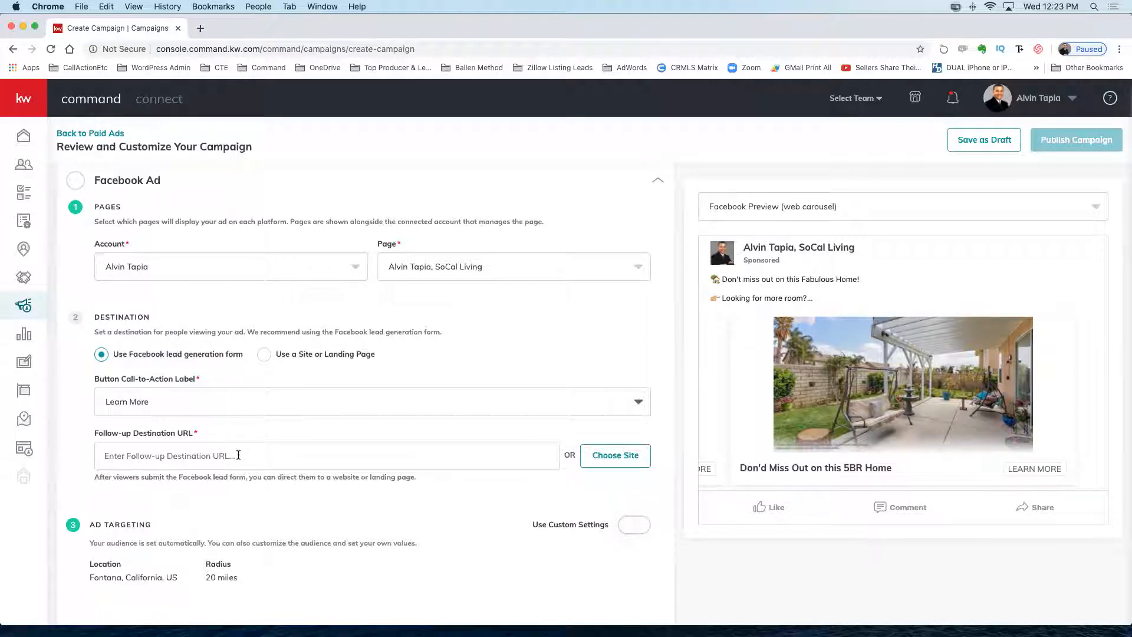
Open a new blank Chrome tab.
scroll(843, 351, up, 3)
scroll(842, 352, up, 3)
scroll(440, 436, down, 6)
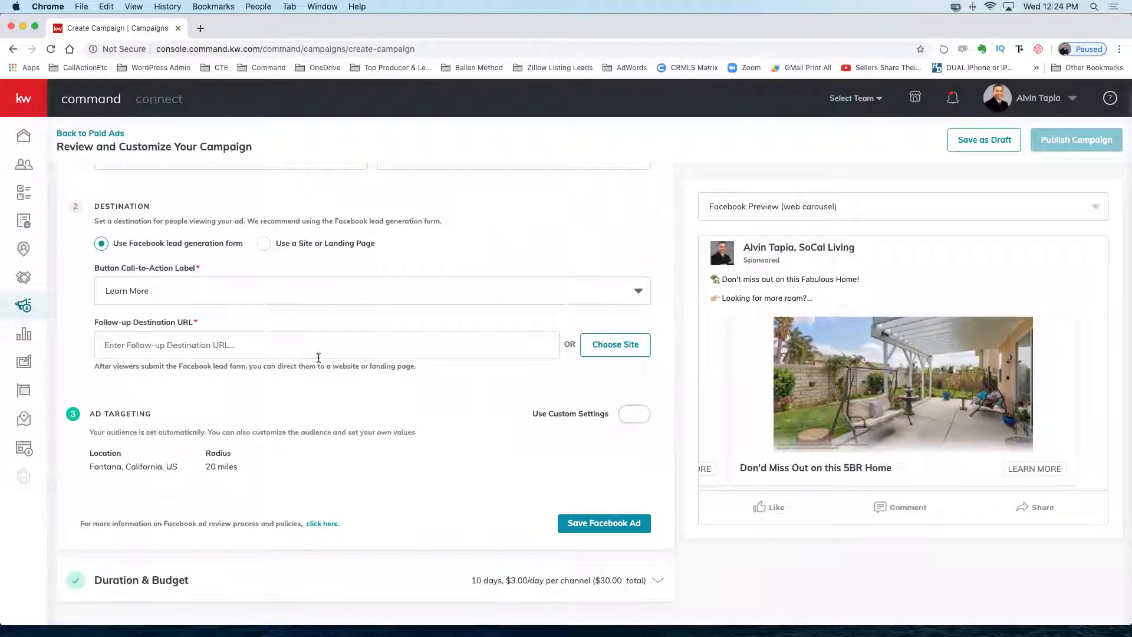
click(198, 28)
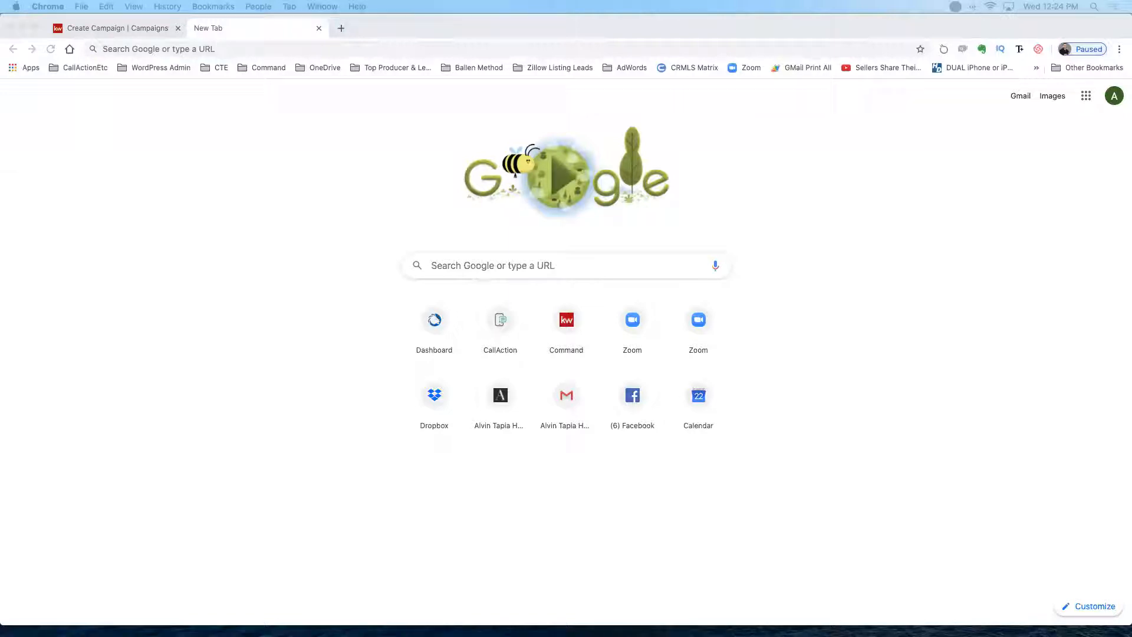
click(207, 49)
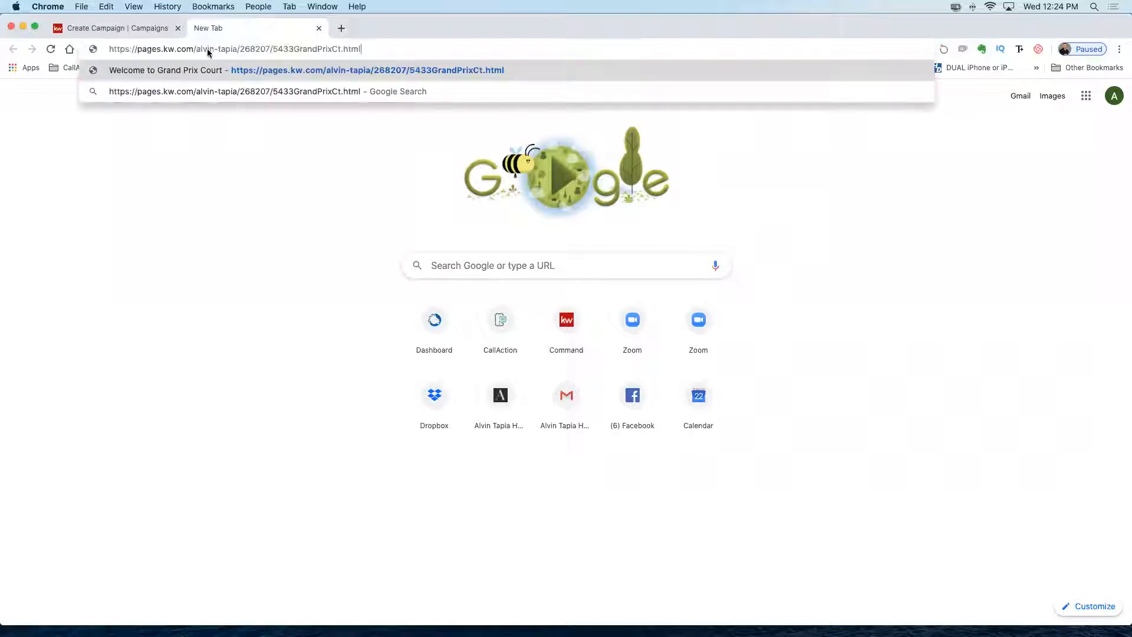
key(Return)
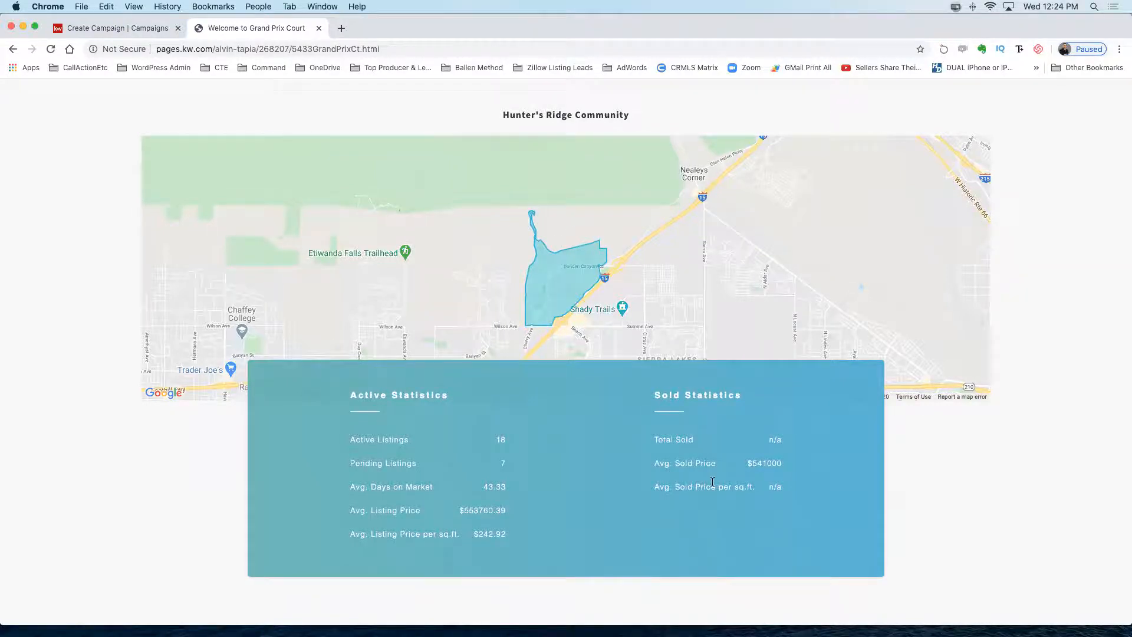
Scroll the listing's details and select the About the Property description to read it.
scroll(712, 481, down, 7)
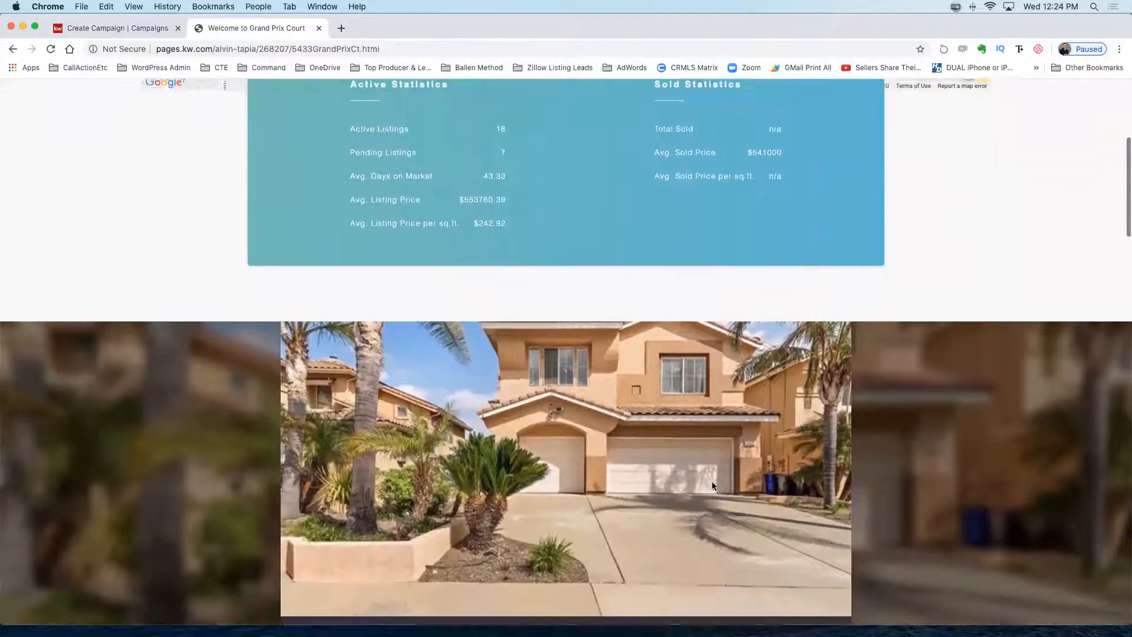
scroll(712, 482, down, 2)
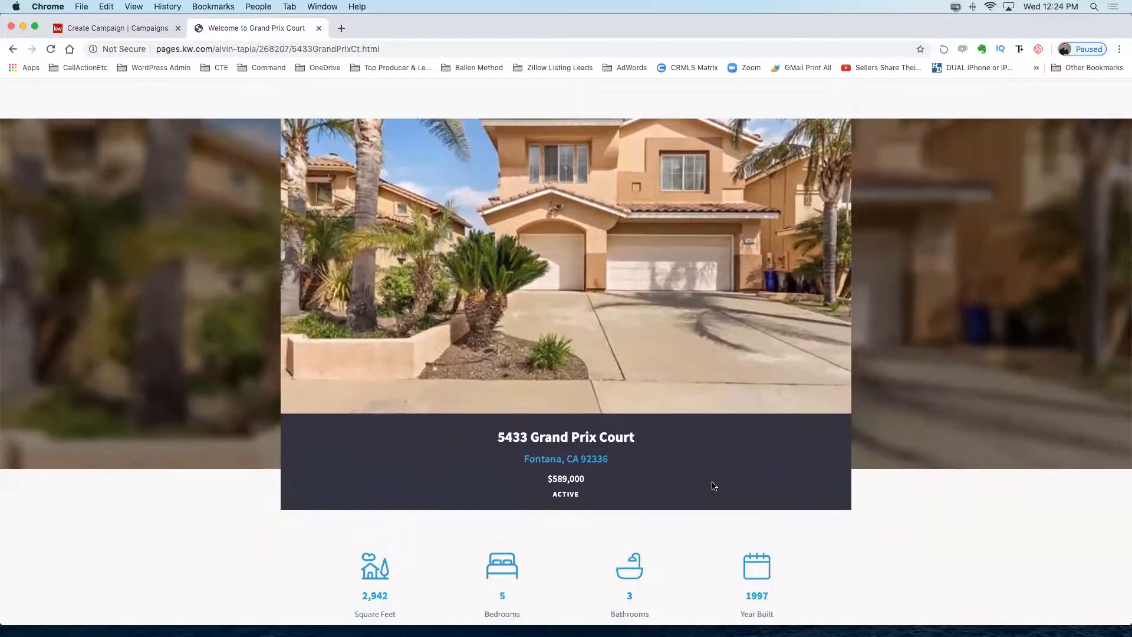
scroll(712, 482, up, 1)
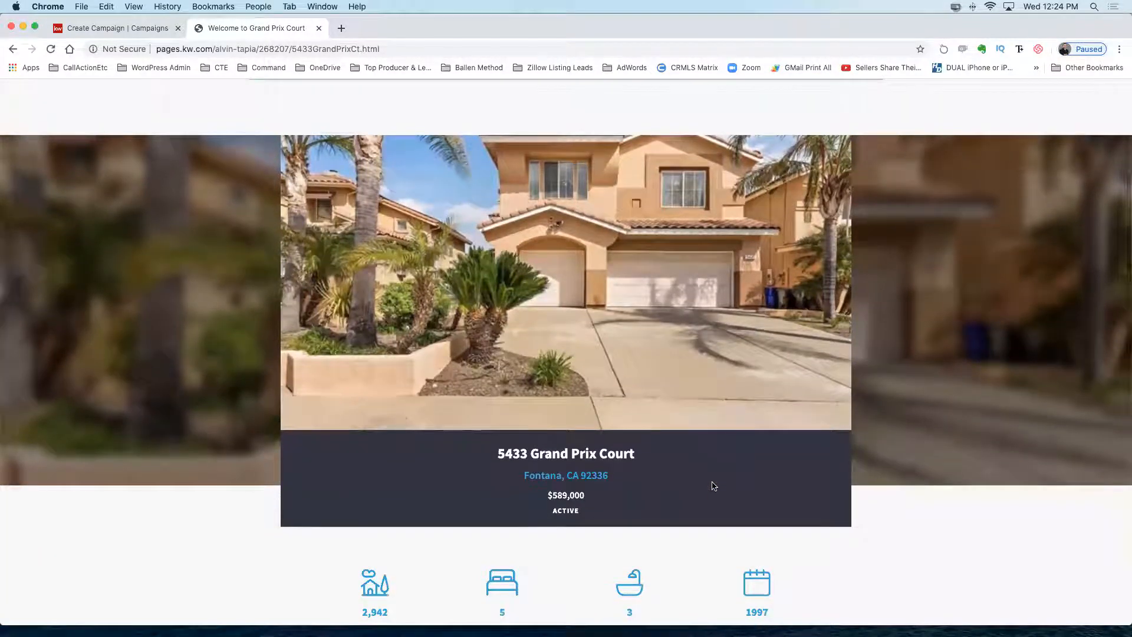
scroll(714, 485, down, 1)
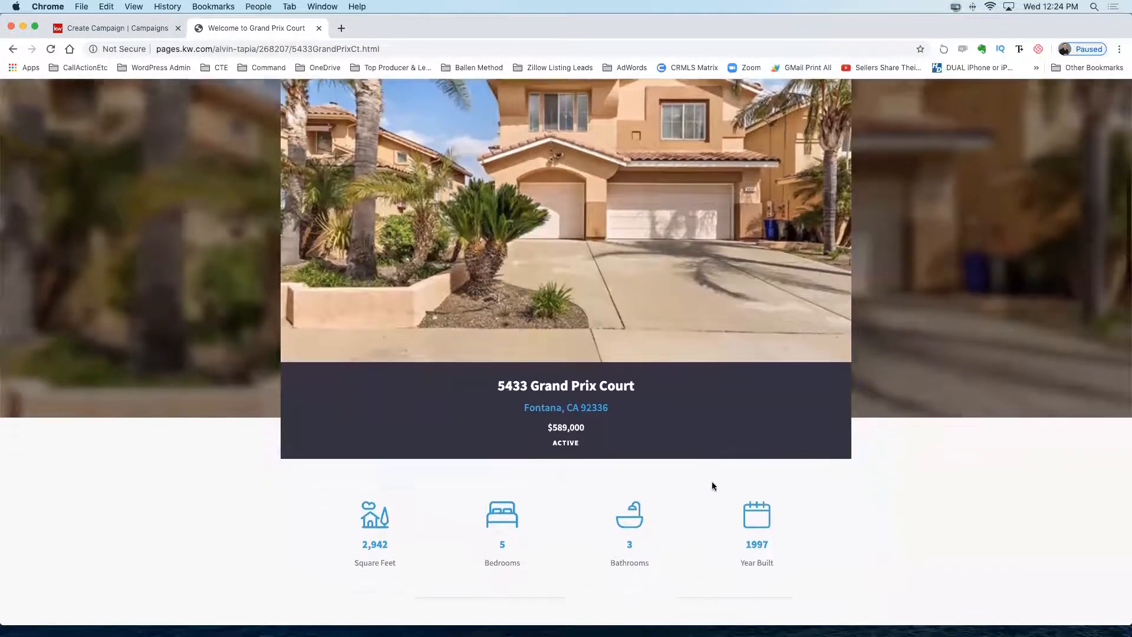
scroll(712, 486, down, 6)
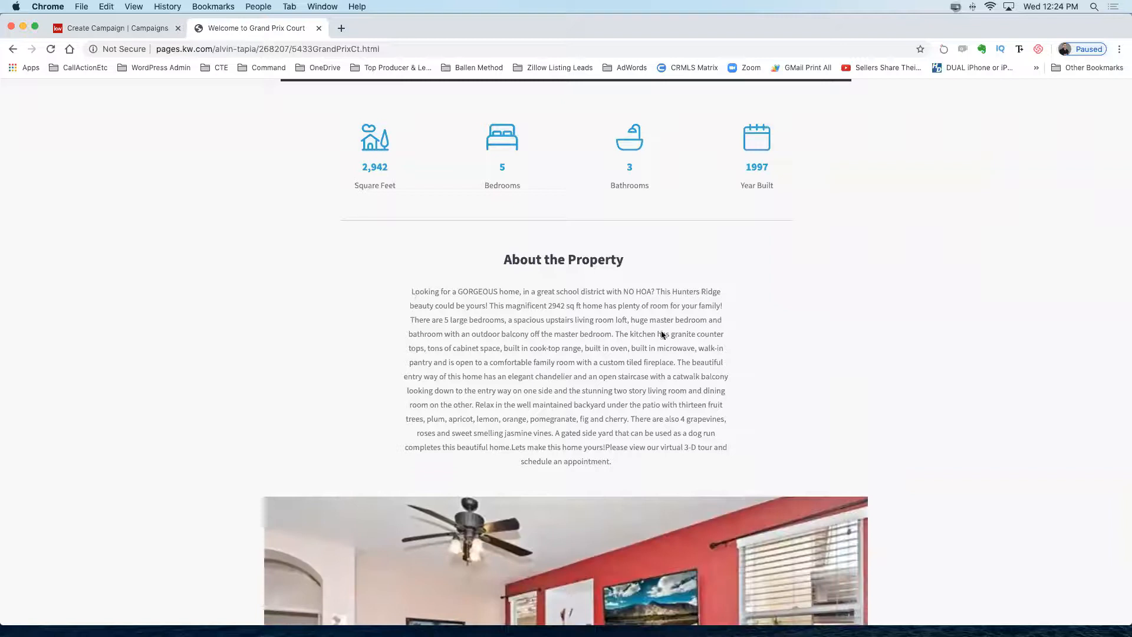
drag(414, 291, 758, 457)
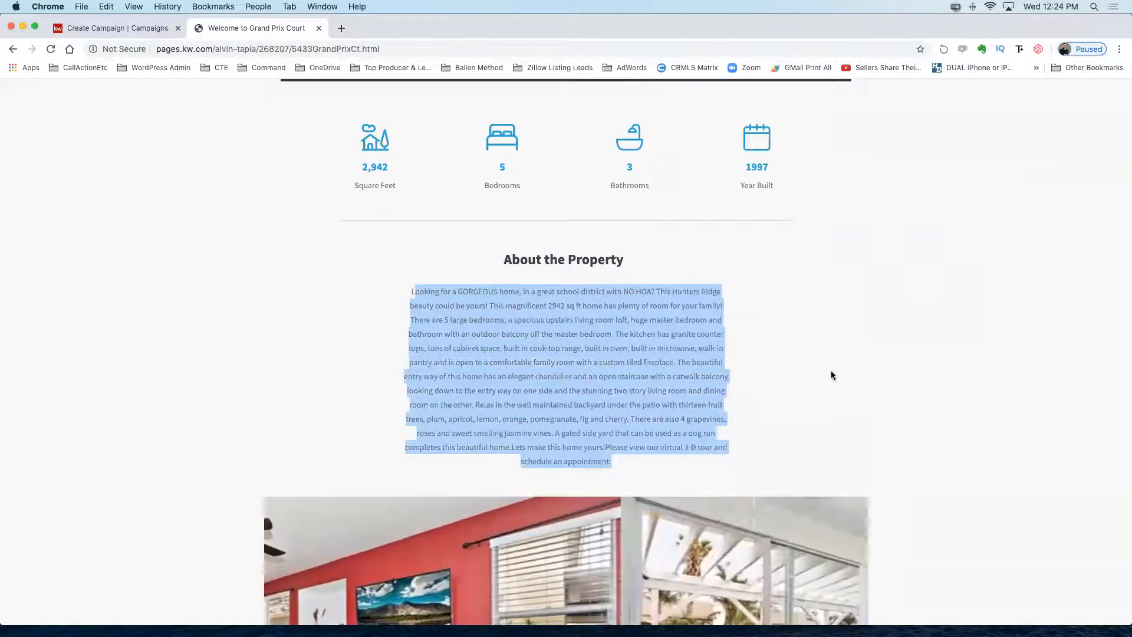
click(831, 374)
scroll(829, 374, down, 3)
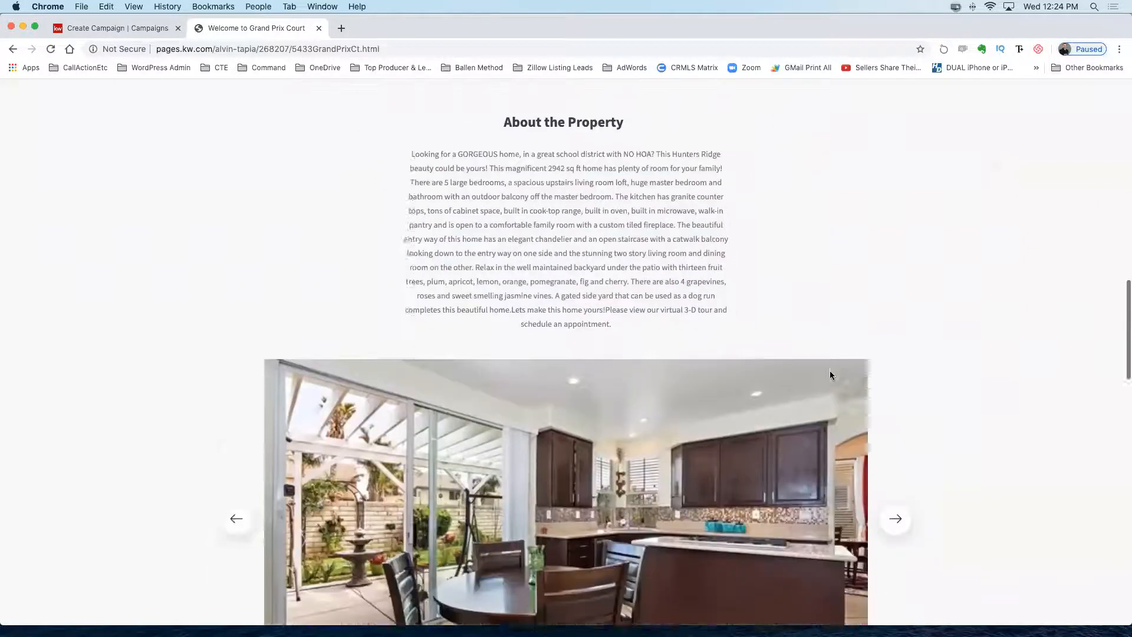
scroll(829, 373, down, 4)
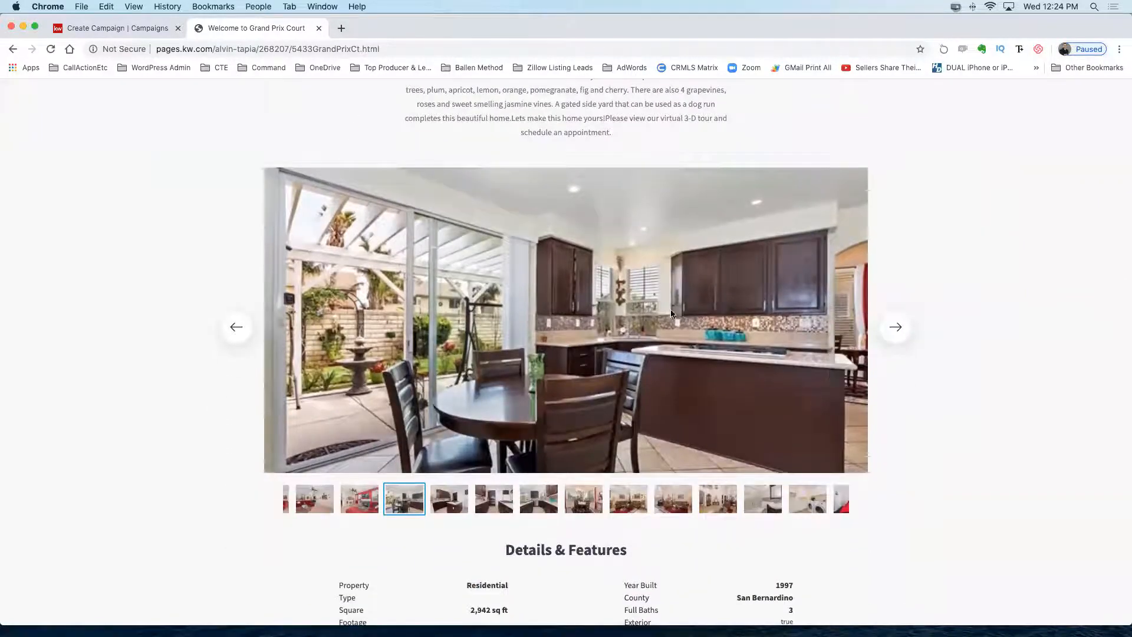
Page through the gallery past kitchen, dining and living room photos toward the laundry photo.
click(897, 328)
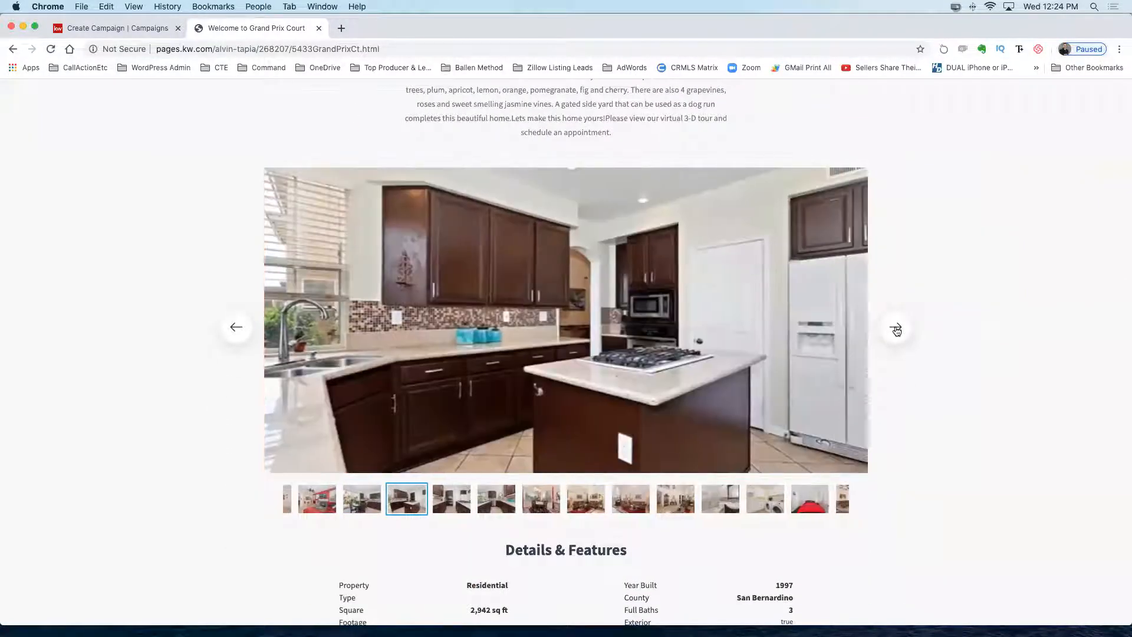
click(896, 329)
click(896, 328)
click(897, 328)
click(897, 329)
click(897, 328)
click(896, 329)
click(897, 329)
click(896, 328)
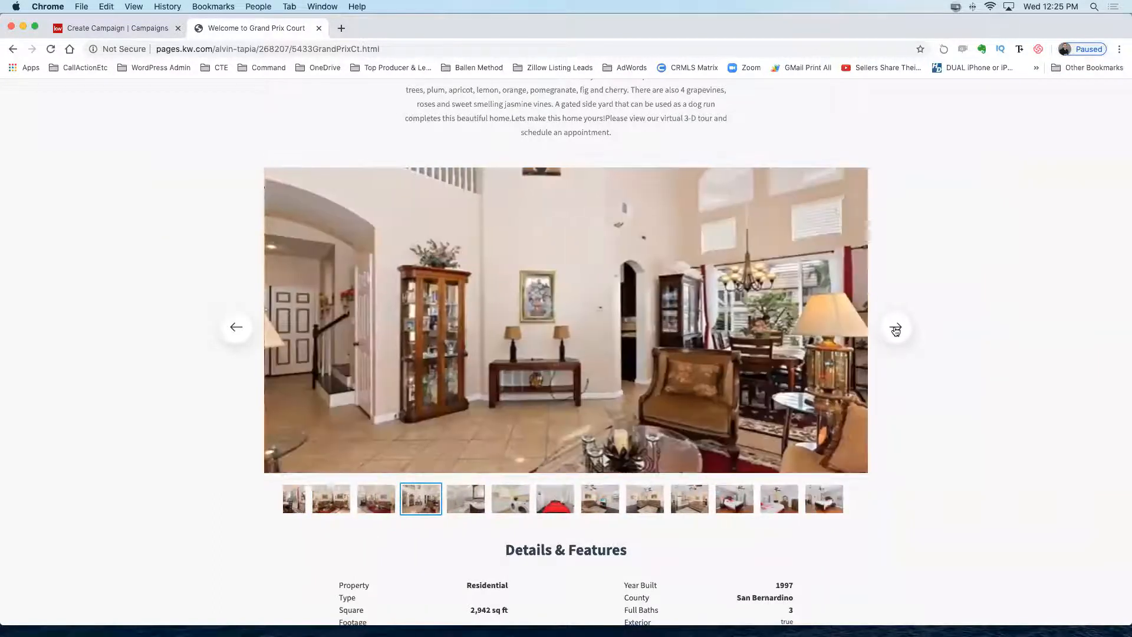
click(896, 328)
click(895, 329)
scroll(730, 358, down, 5)
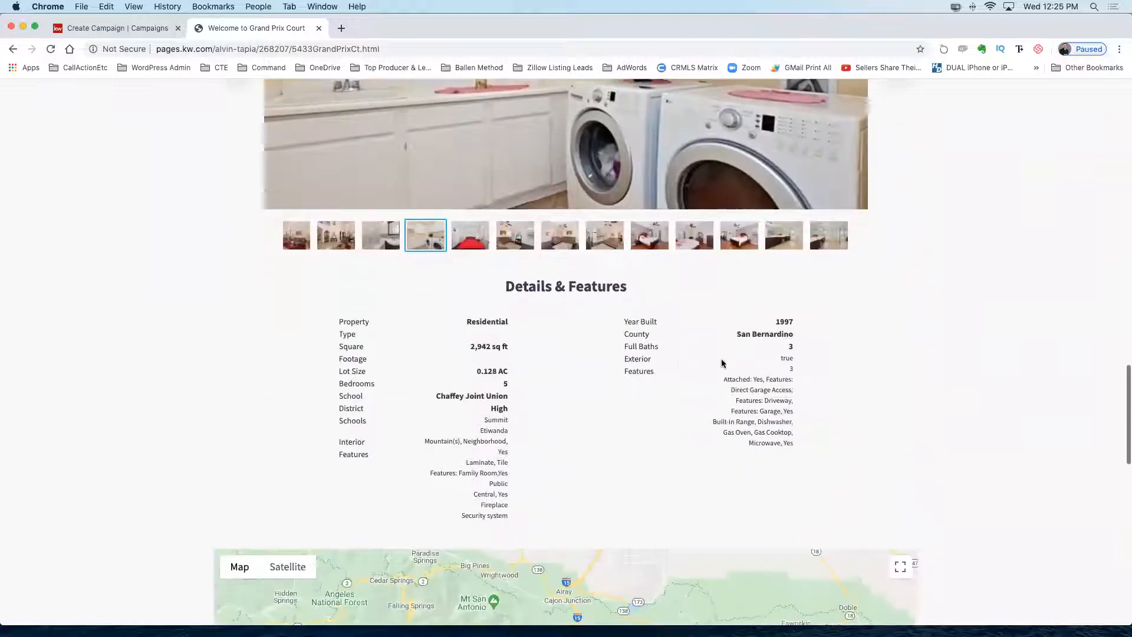
Scroll to the end of the Grand Prix Court property page, then return to the Create Campaign tab.
scroll(708, 363, down, 1)
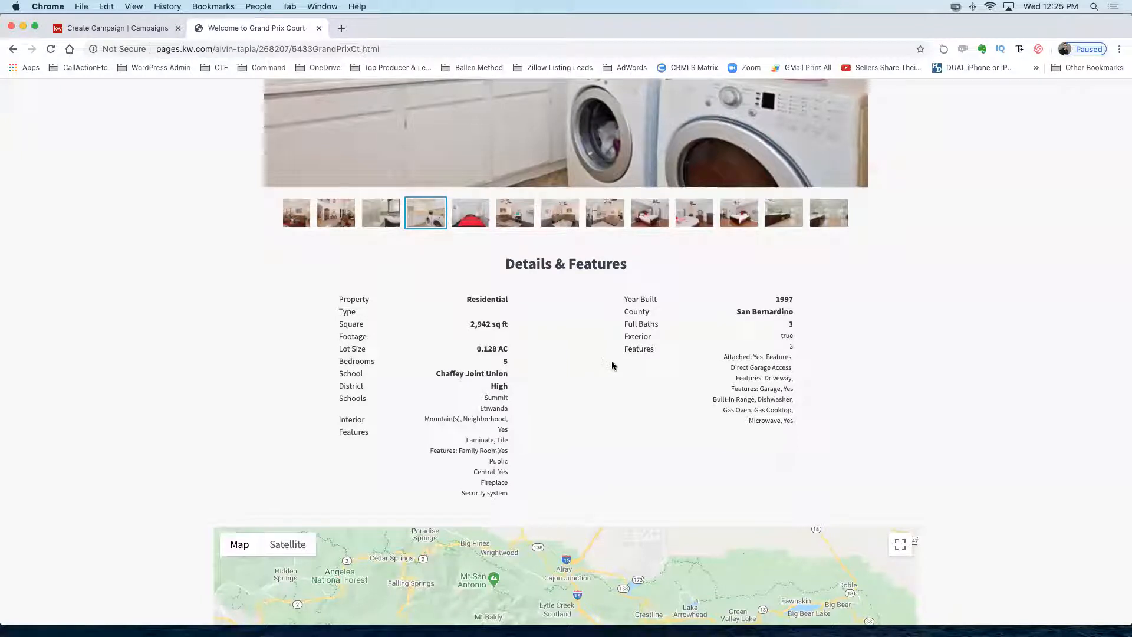
scroll(623, 378, down, 10)
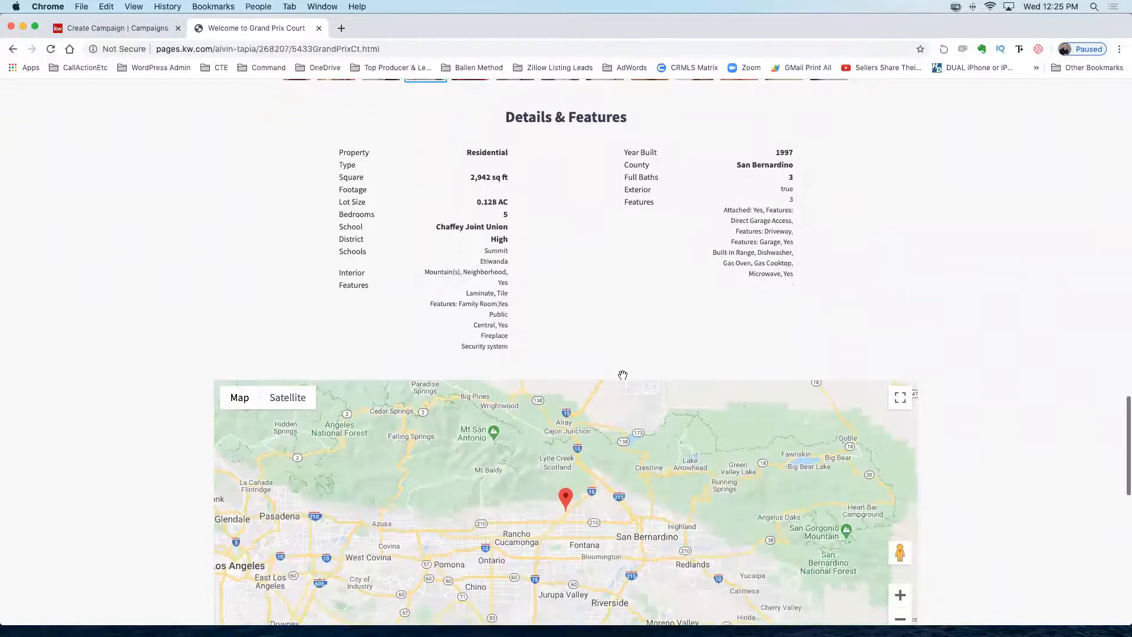
scroll(622, 375, down, 12)
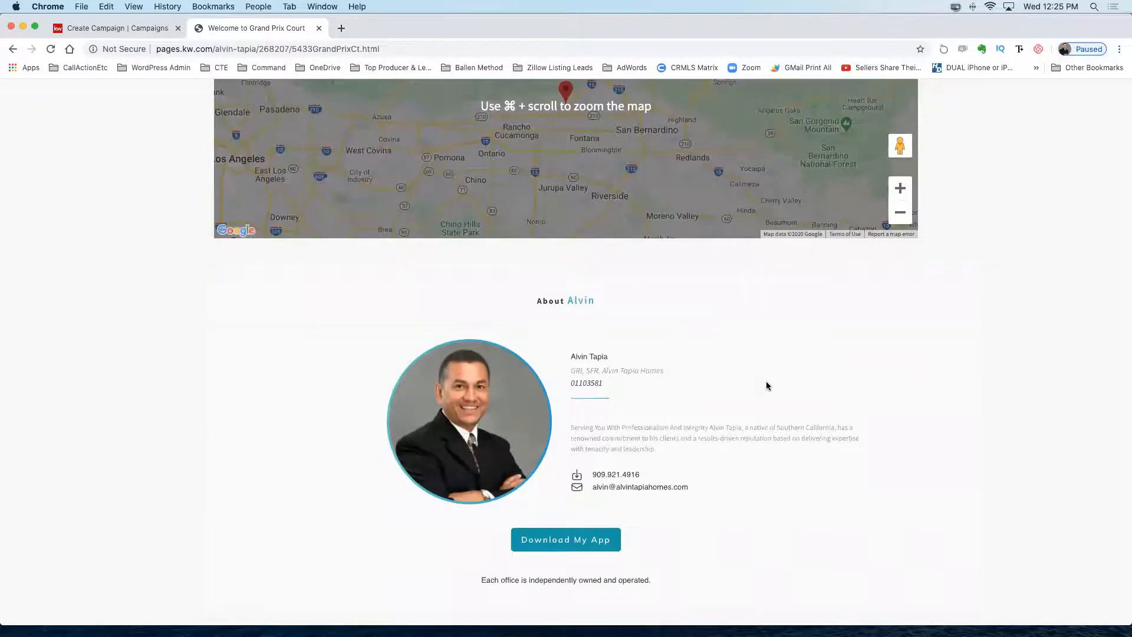
scroll(685, 333, down, 2)
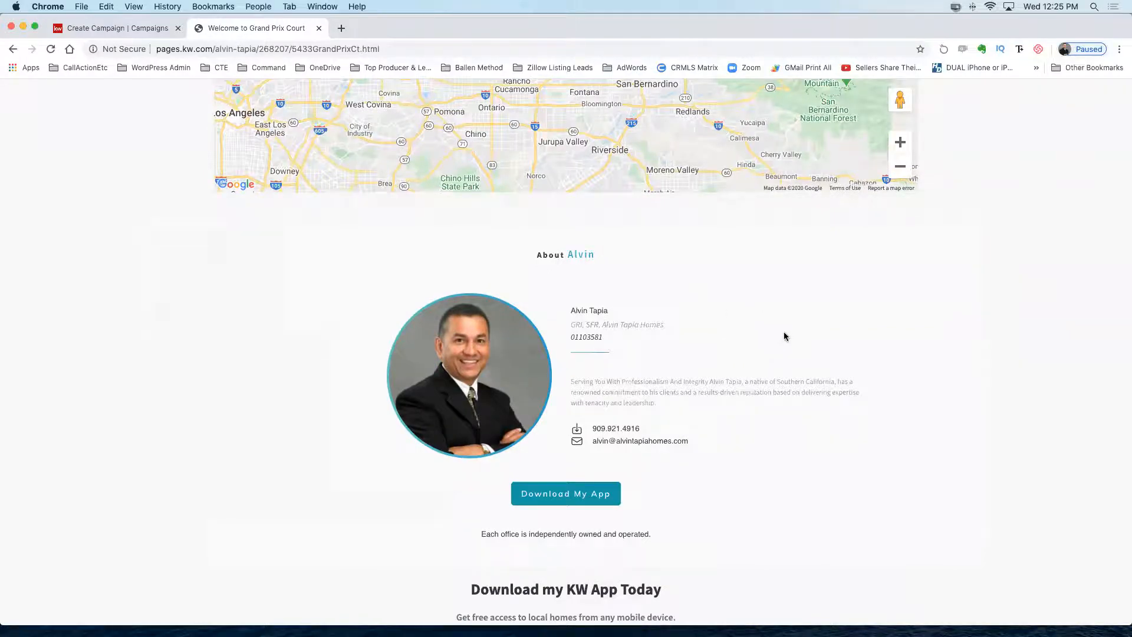
scroll(784, 336, down, 2)
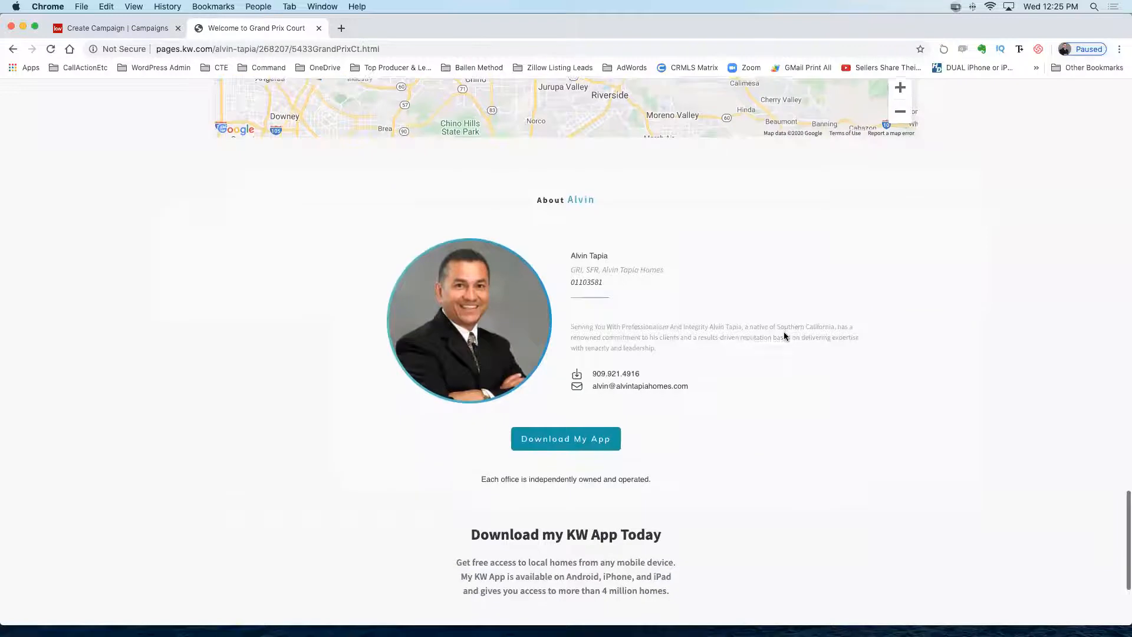
scroll(784, 336, down, 1)
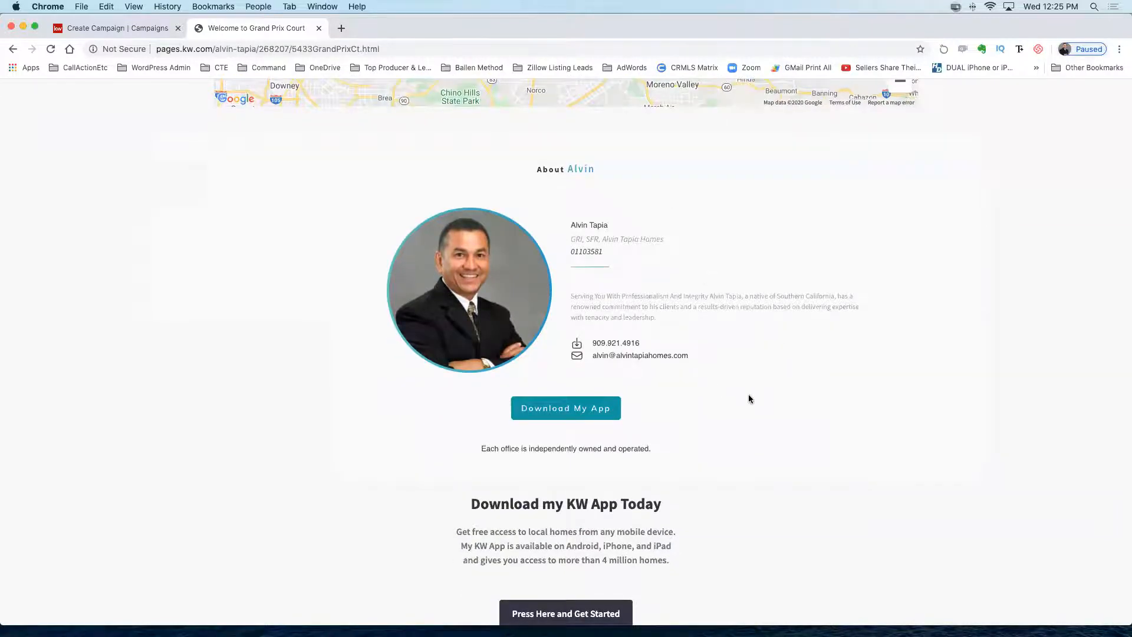
scroll(749, 394, down, 2)
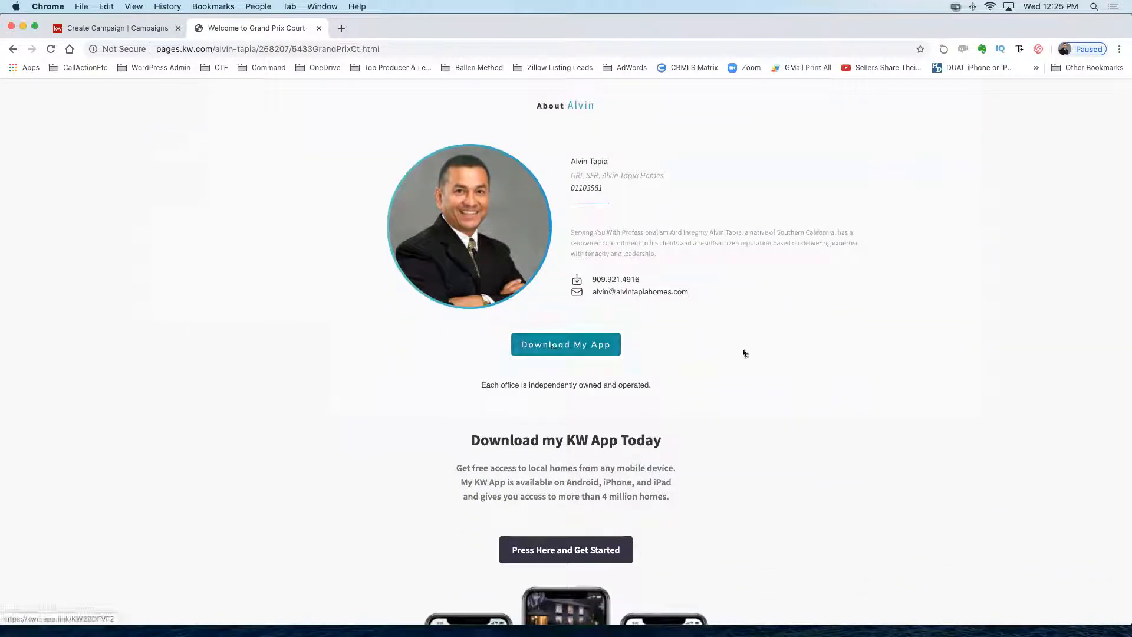
scroll(763, 352, down, 3)
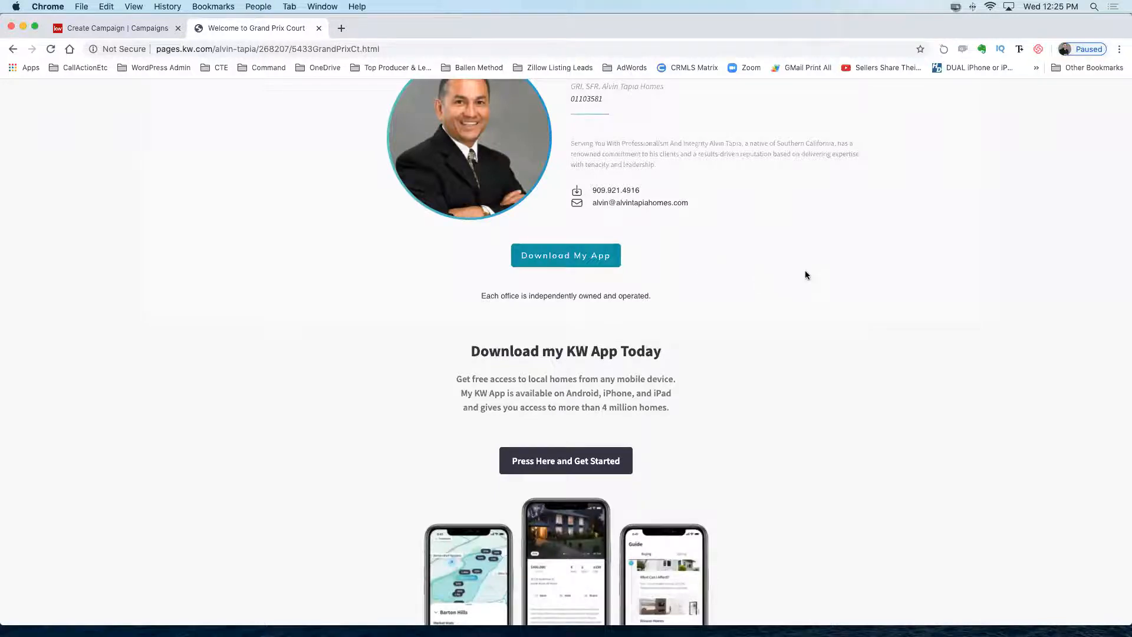
scroll(766, 275, up, 2)
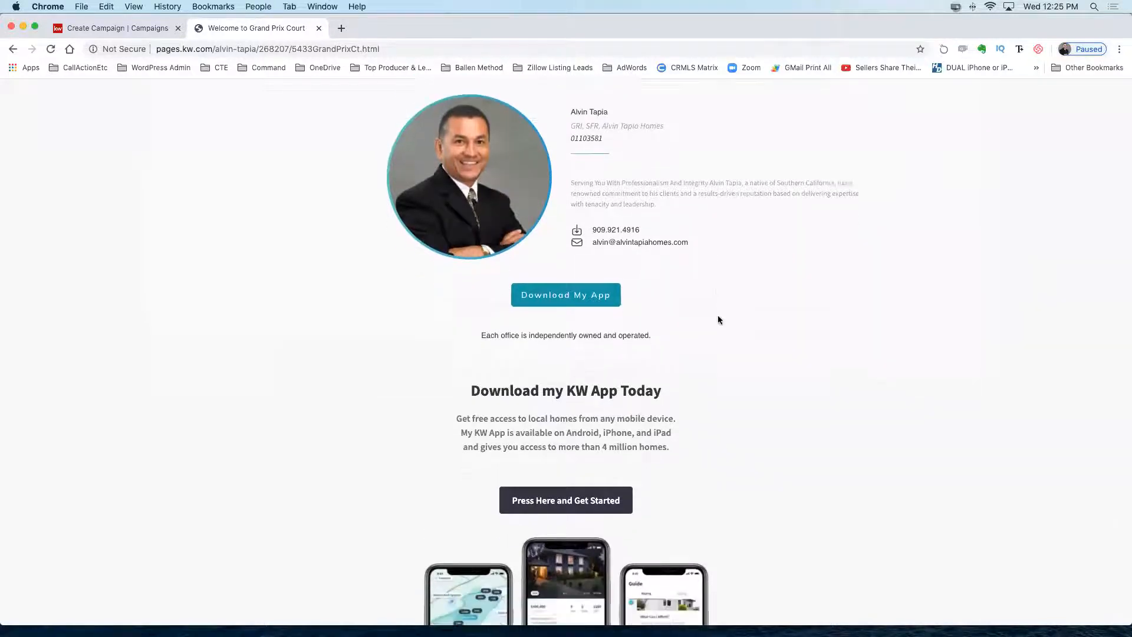
scroll(718, 319, down, 2)
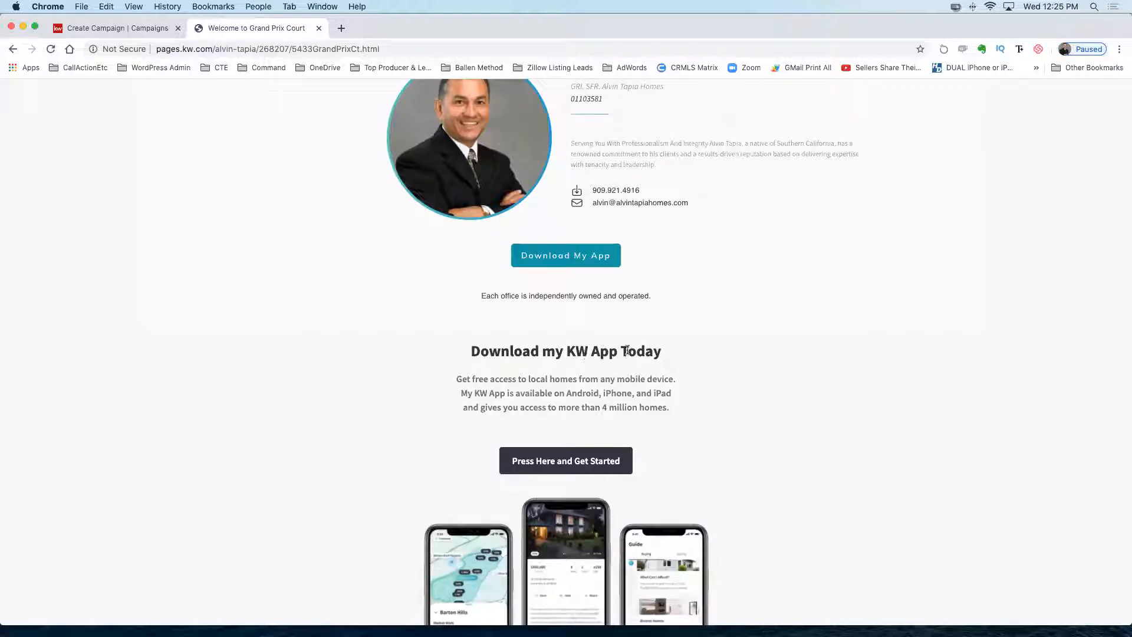
drag(627, 351, 669, 349)
click(763, 447)
scroll(501, 175, up, 15)
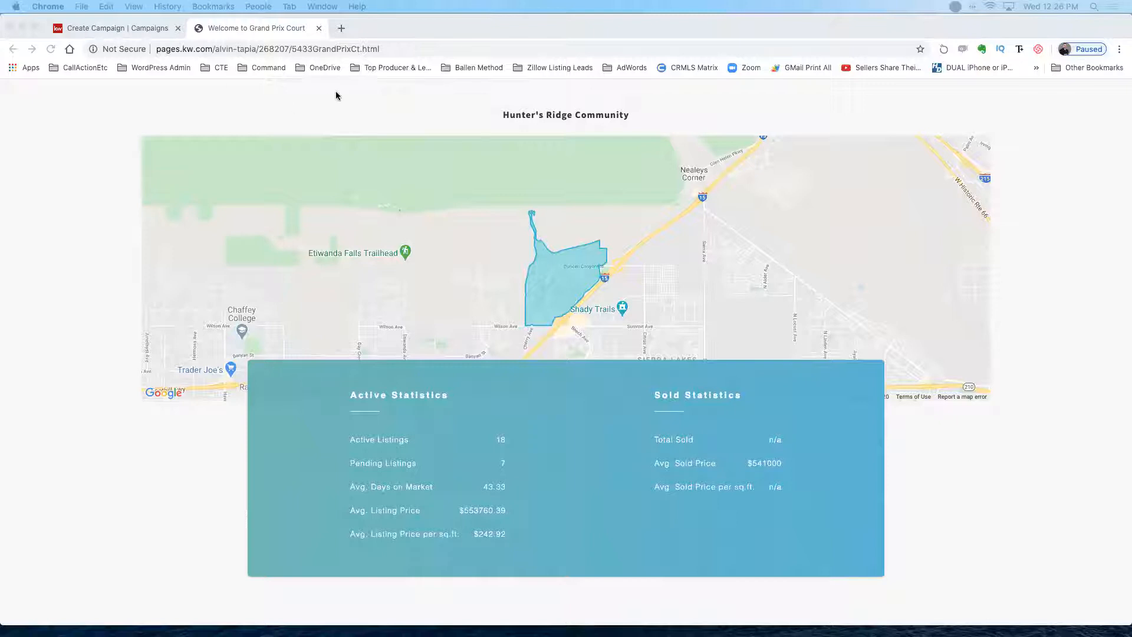
click(108, 30)
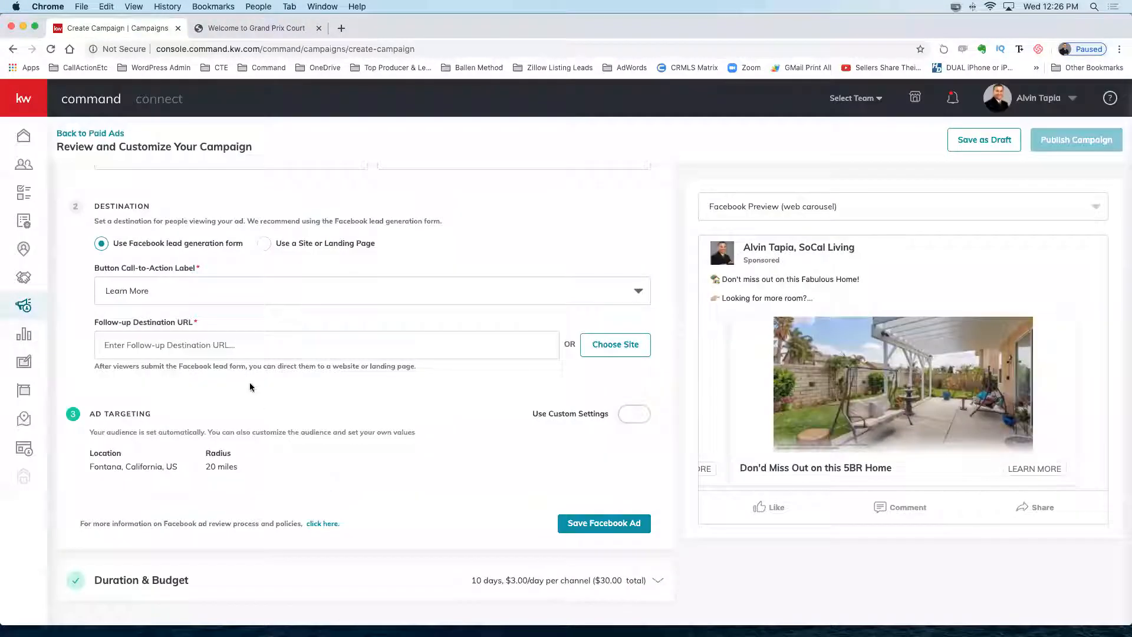
click(137, 345)
drag(159, 346, 93, 340)
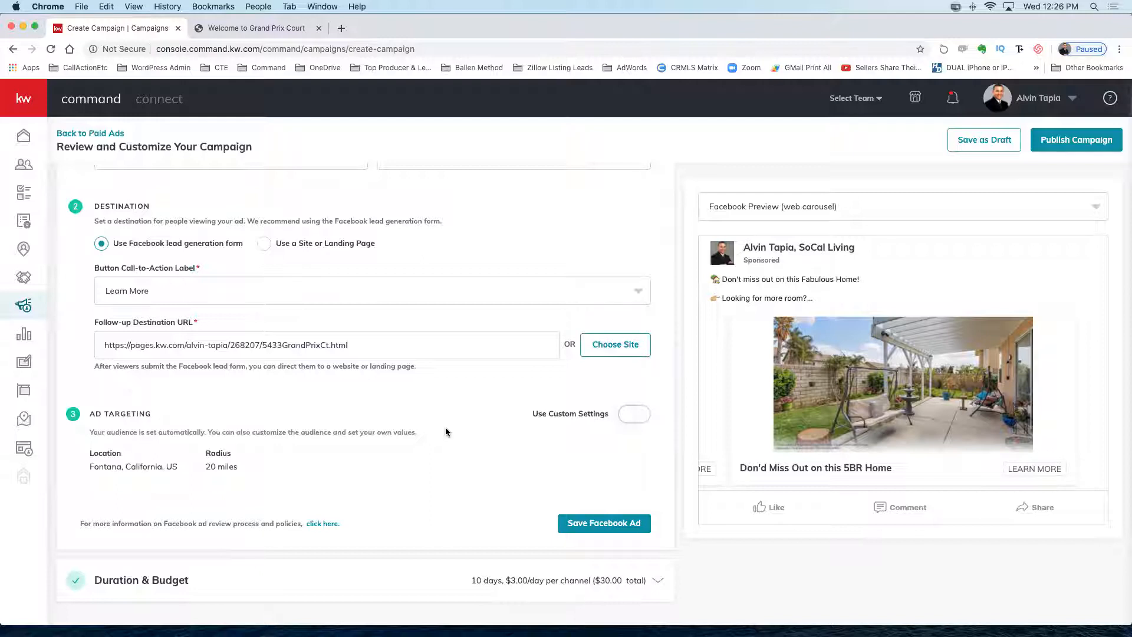
Enable custom ad targeting located in Fontana, California with a 30-mile radius.
click(631, 416)
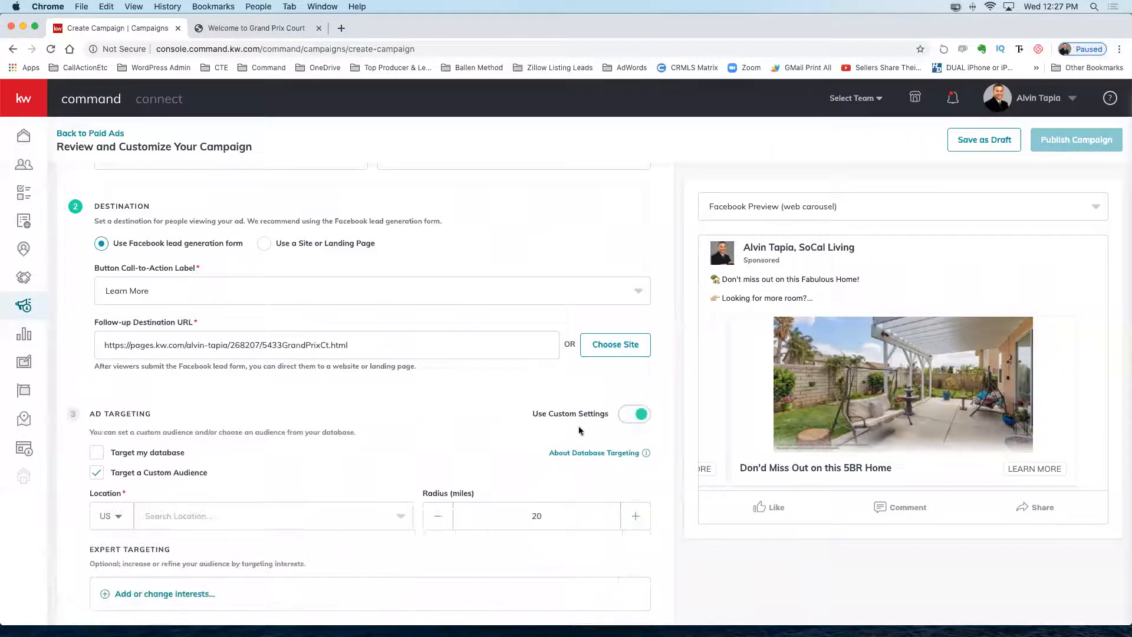
scroll(582, 424, down, 2)
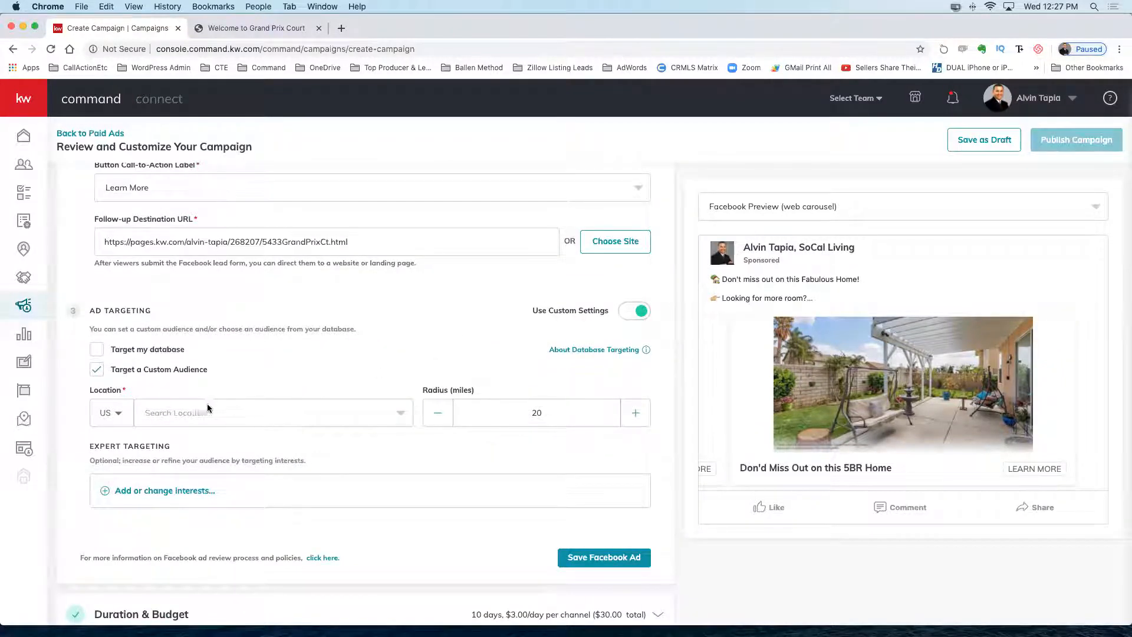
click(186, 409)
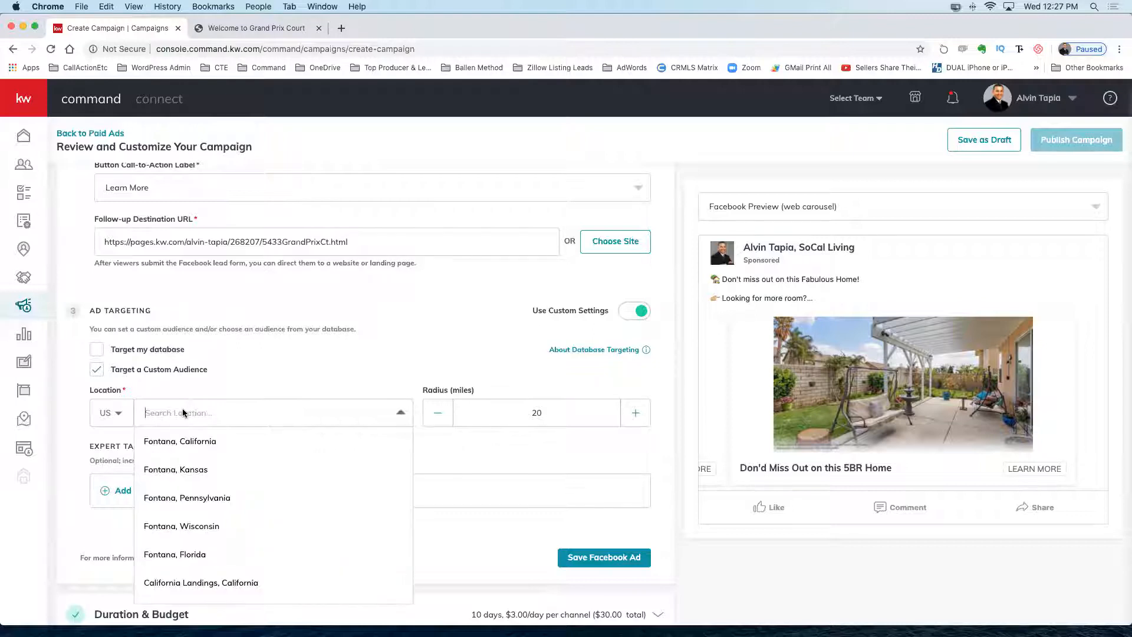
click(199, 442)
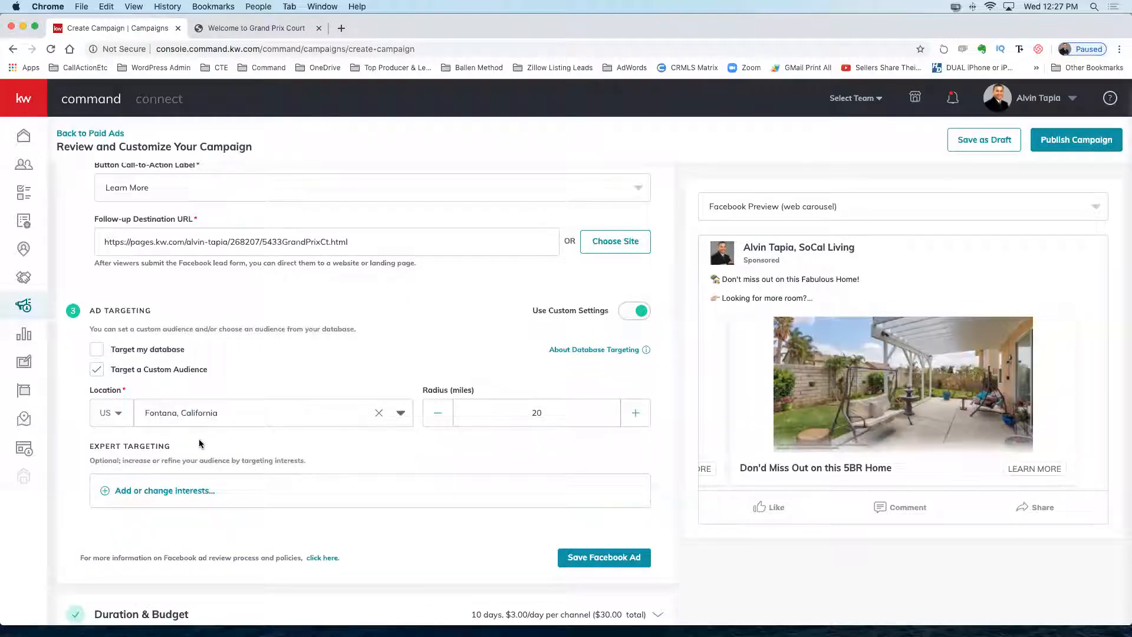
click(535, 412)
double_click(535, 413)
text(30)
scroll(558, 445, down, 1)
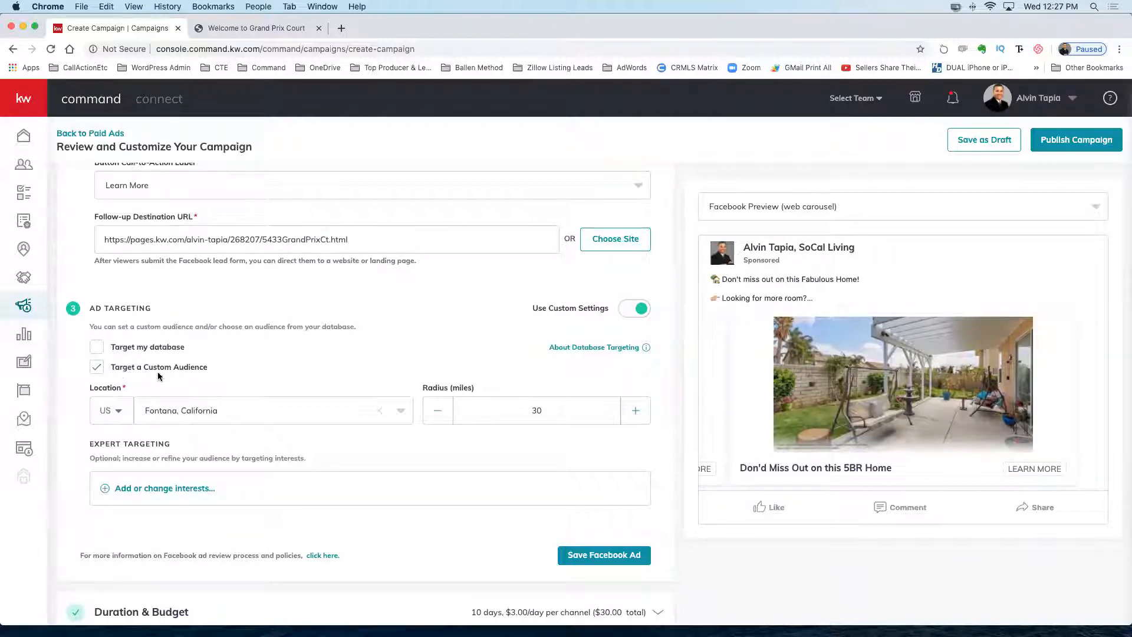
scroll(465, 462, down, 2)
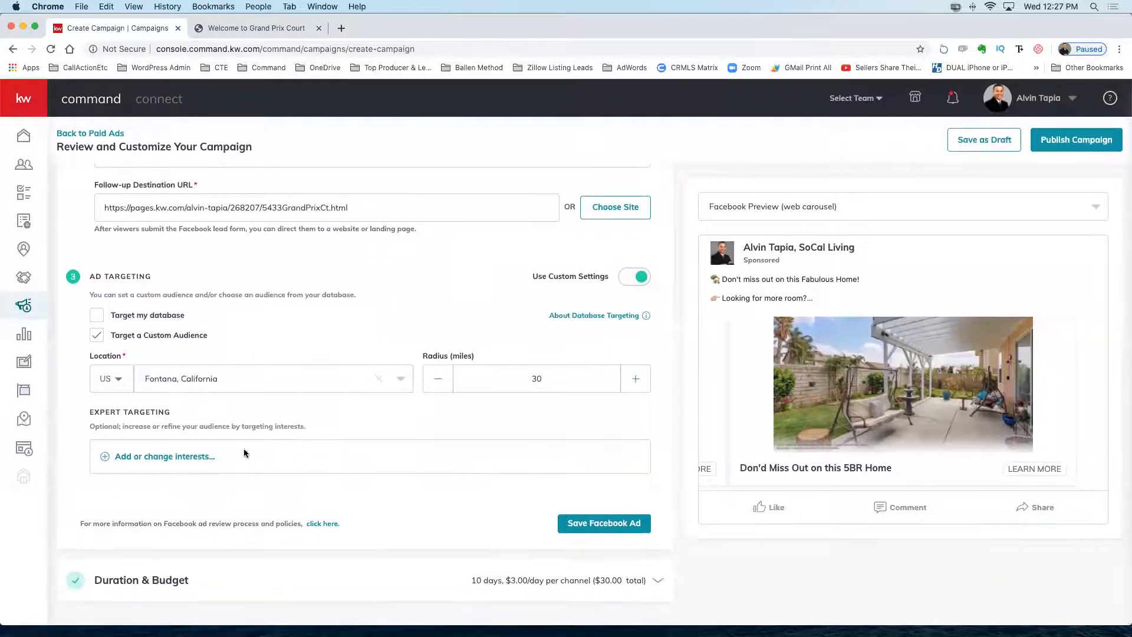
Search for 'zillow' in the interest picker, tick Zillow and save the selection.
click(153, 458)
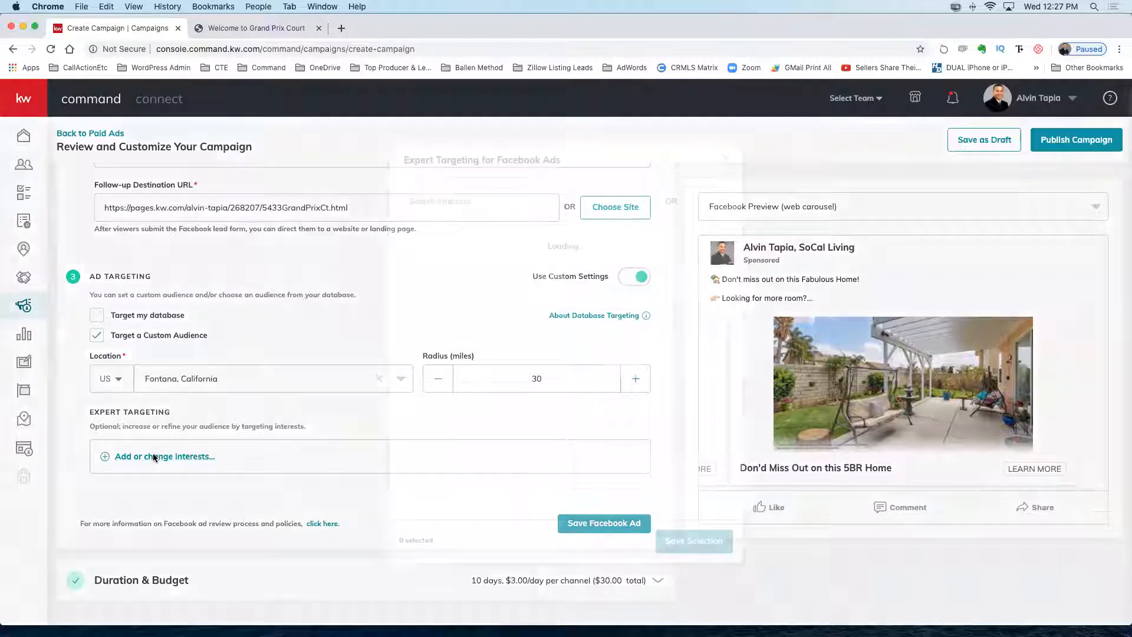
click(450, 202)
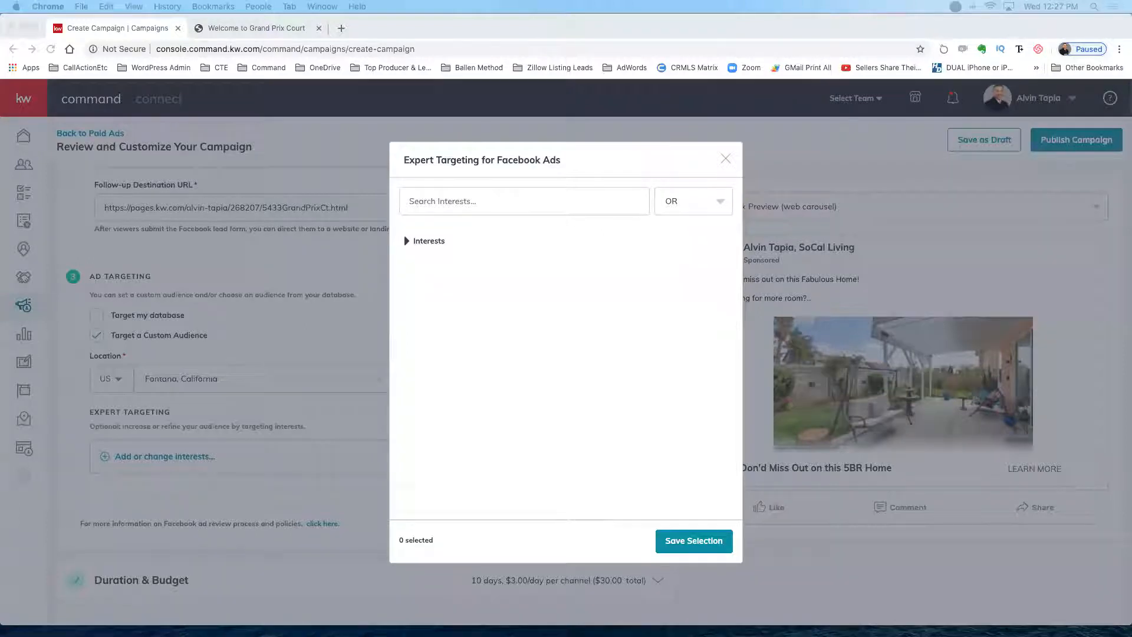
click(417, 205)
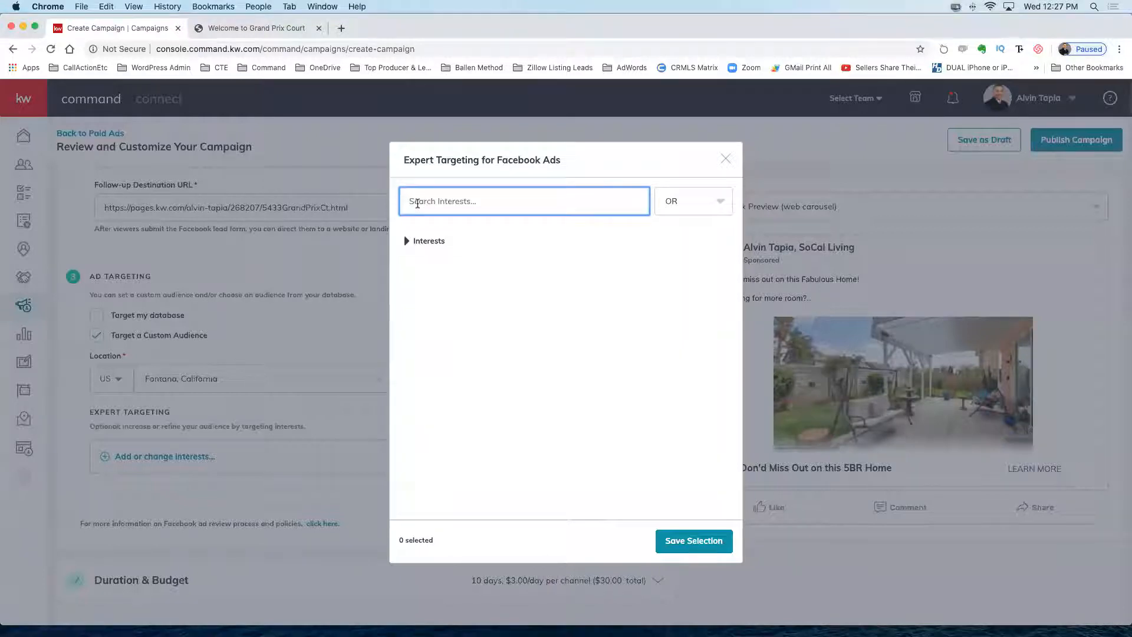
text(zillow)
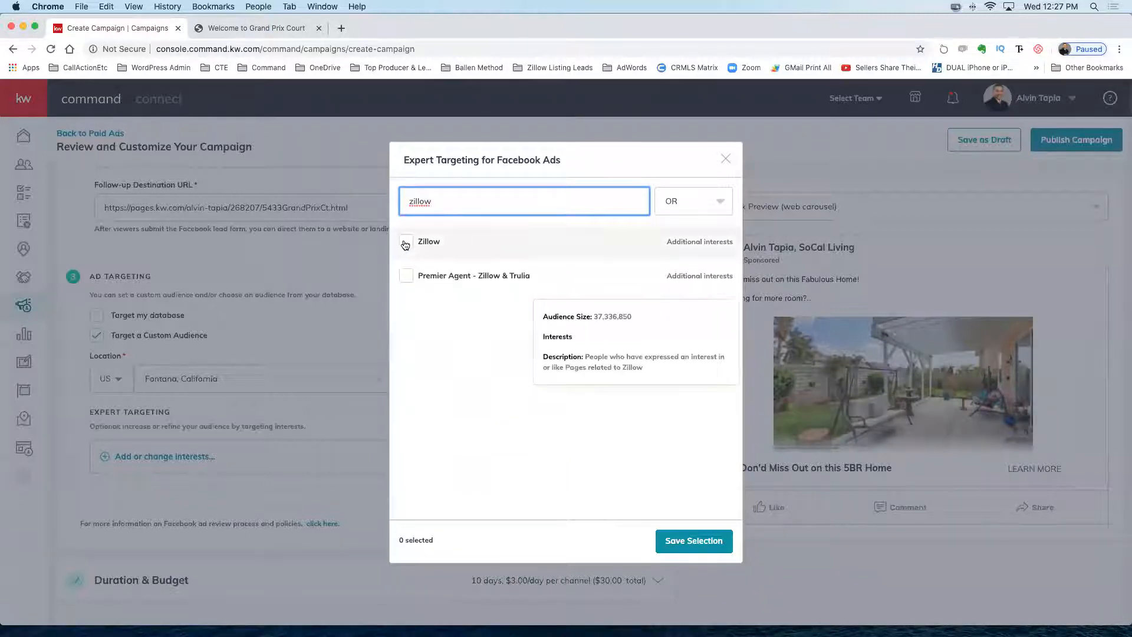
click(406, 242)
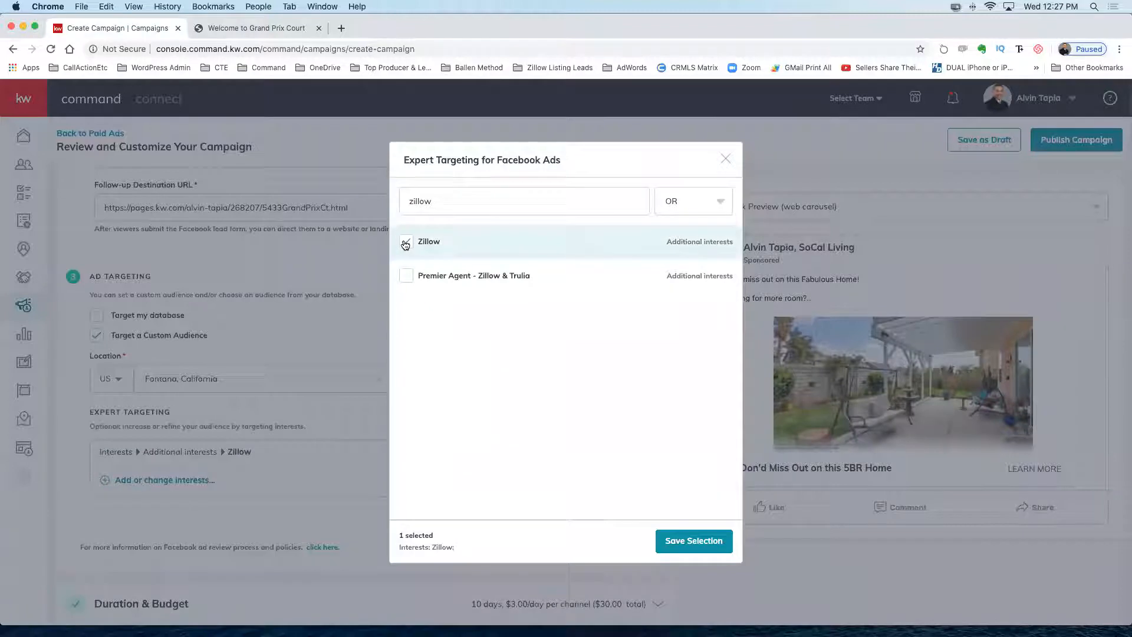
click(686, 541)
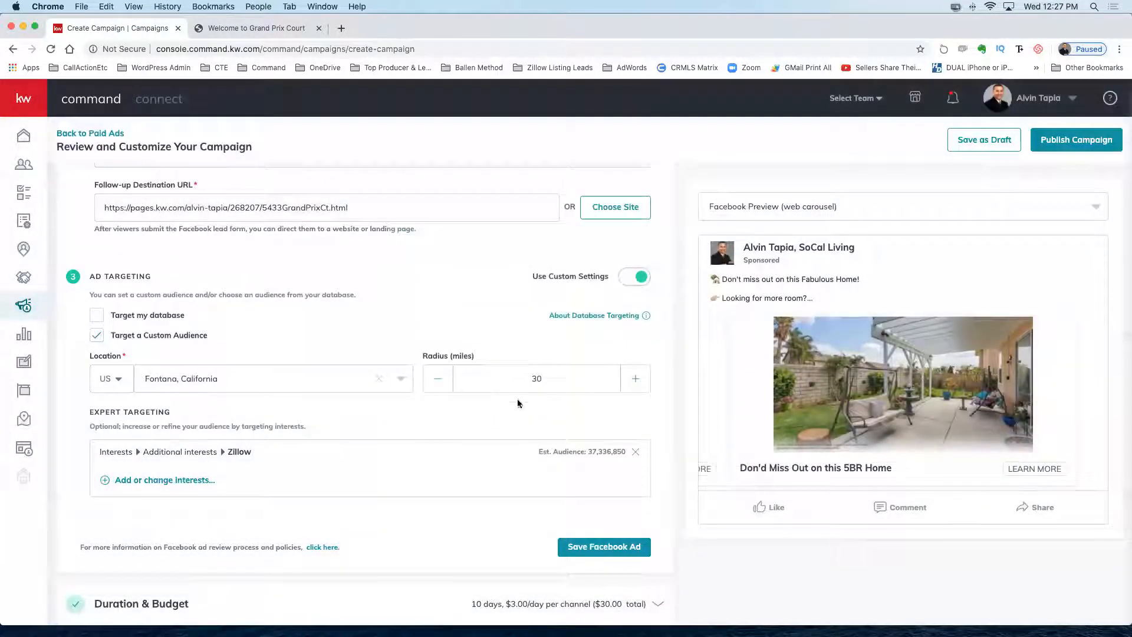
Reopen the interest picker and add realtor.com as a targeted interest.
click(180, 480)
click(425, 201)
text(realtor.ca)
text(m)
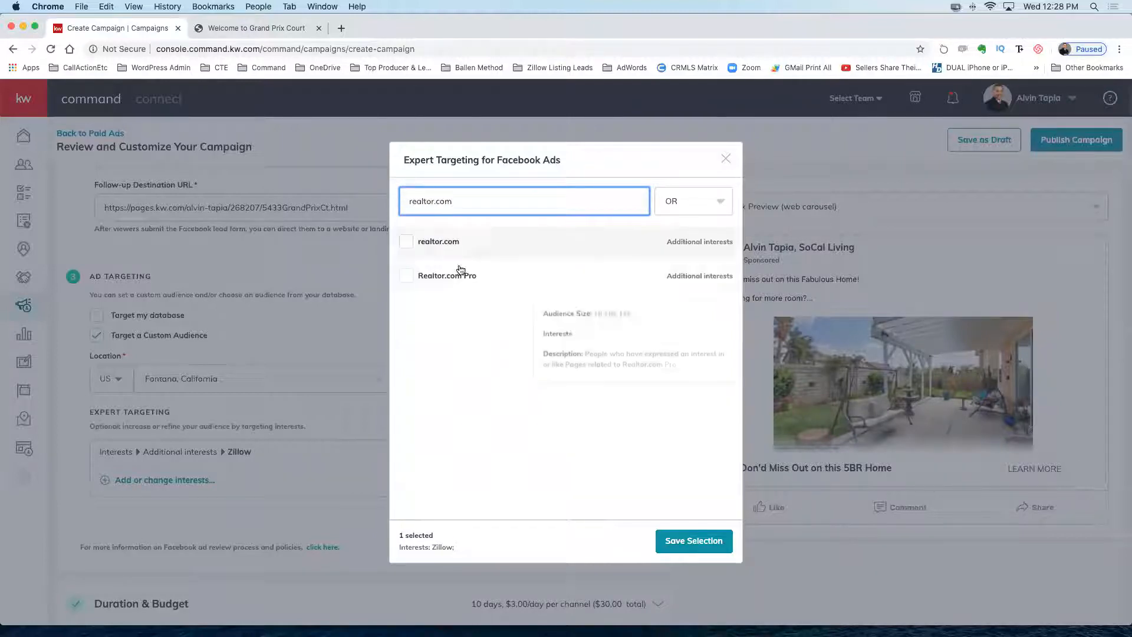
click(406, 242)
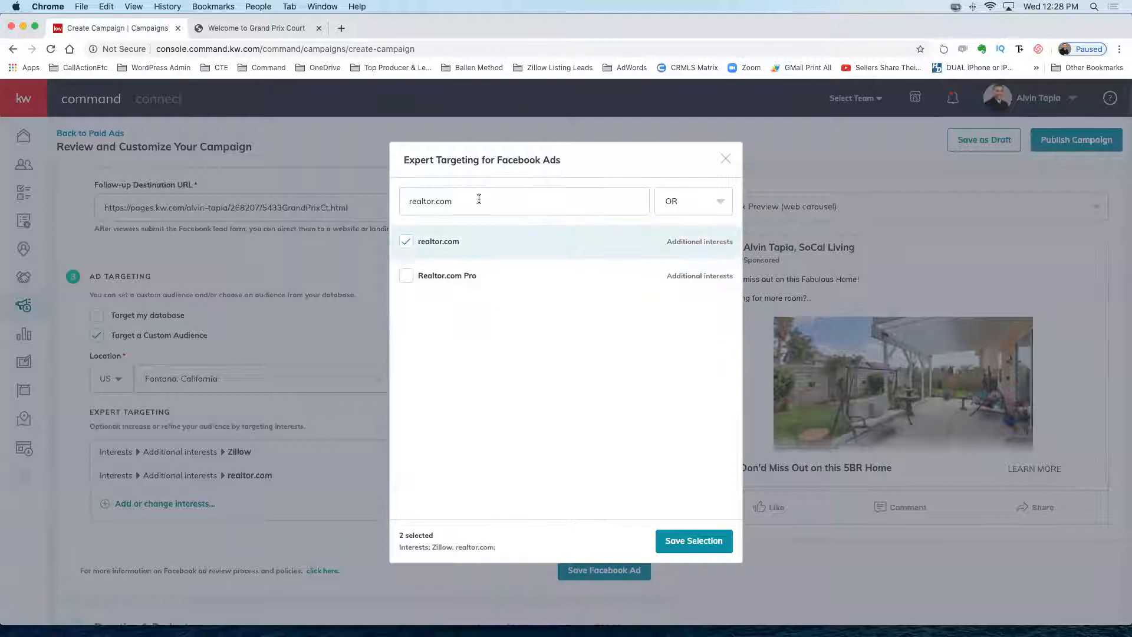
Add Trulia as a targeted interest, then search for 'mortgage insurance'.
double_click(416, 200)
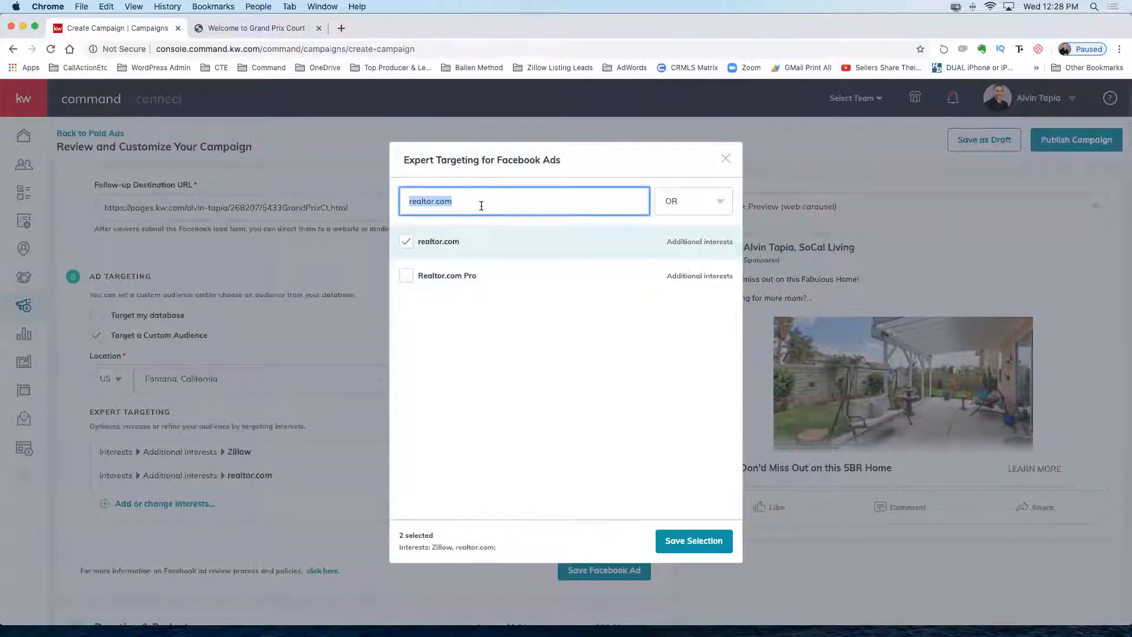
mouse_move(473, 279)
text(trulia)
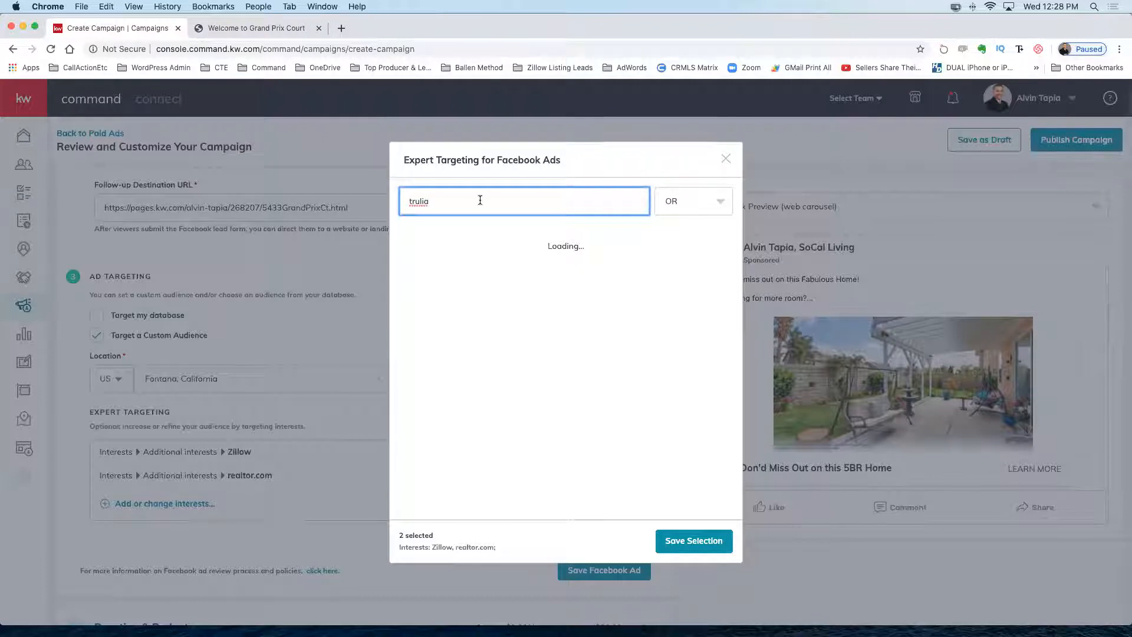
click(406, 244)
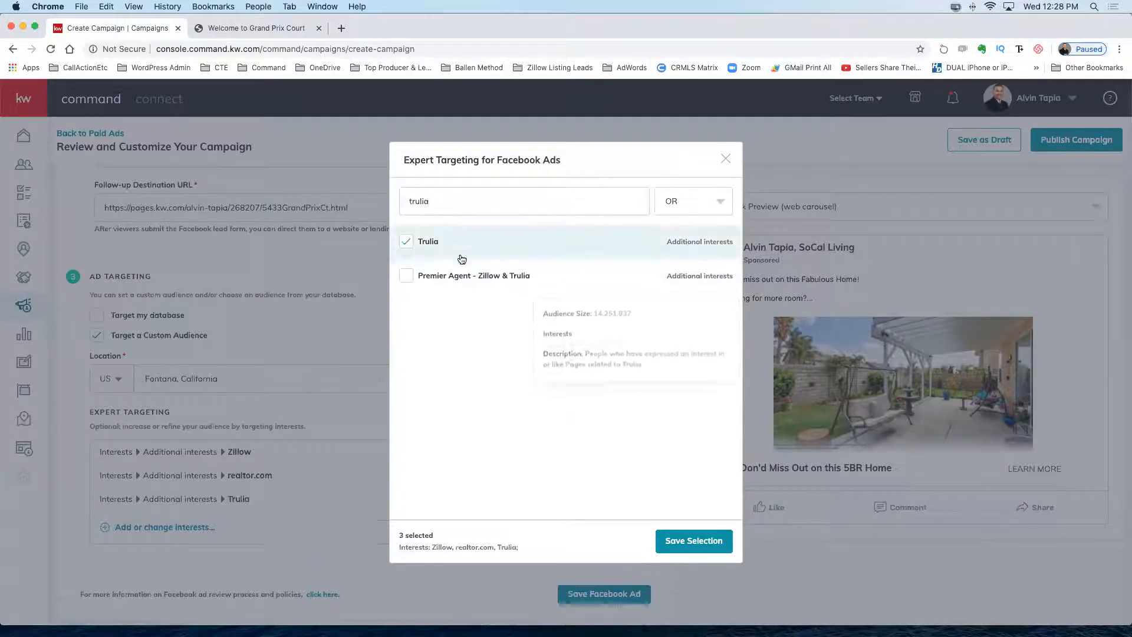
double_click(439, 200)
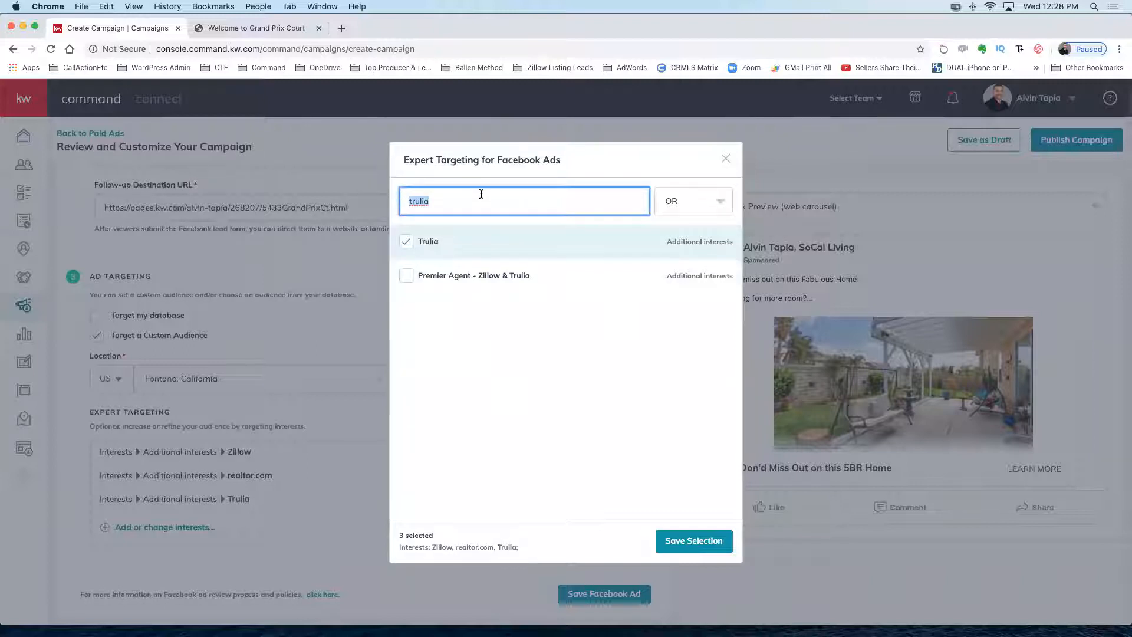
text(mortgage insurance)
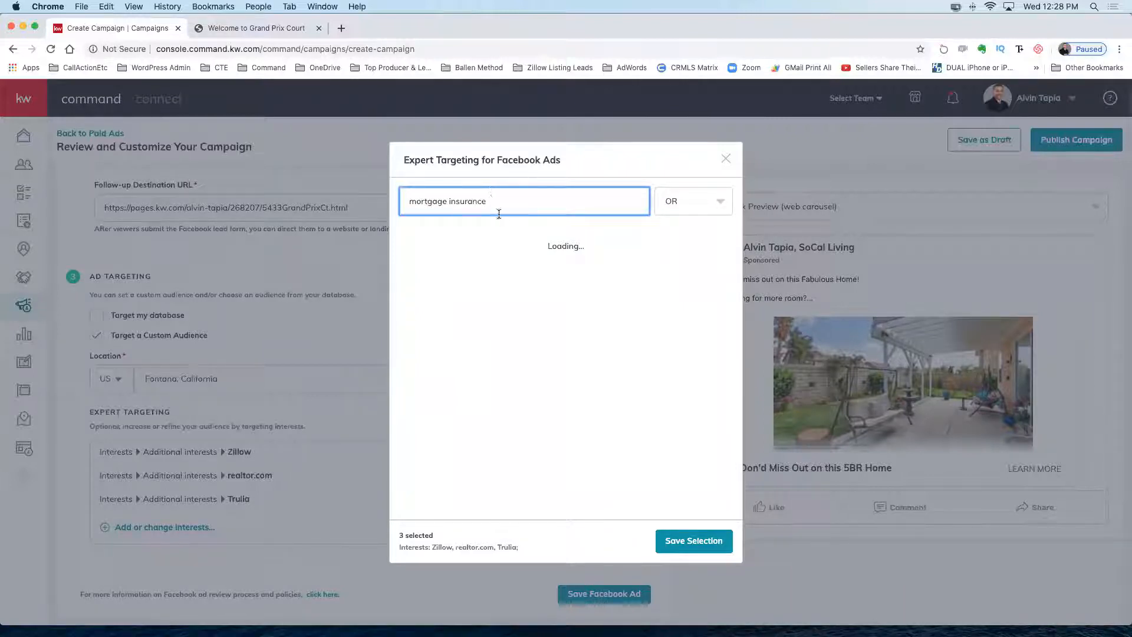
Add Mortgage insurance and Mortgage calculator as targeted interests.
click(424, 246)
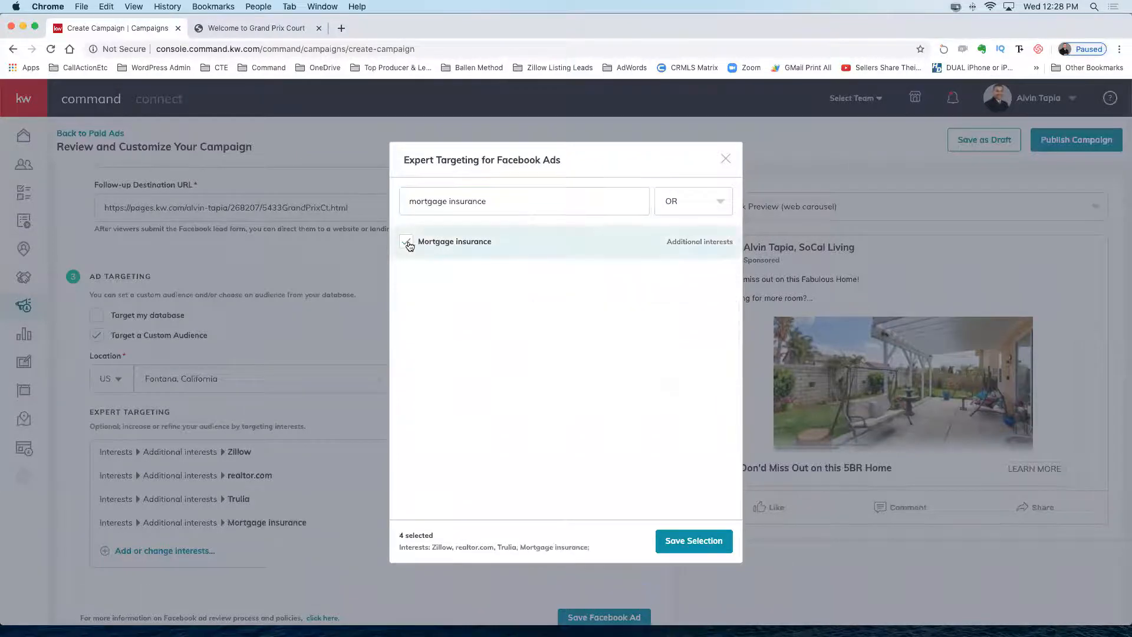
triple_click(497, 203)
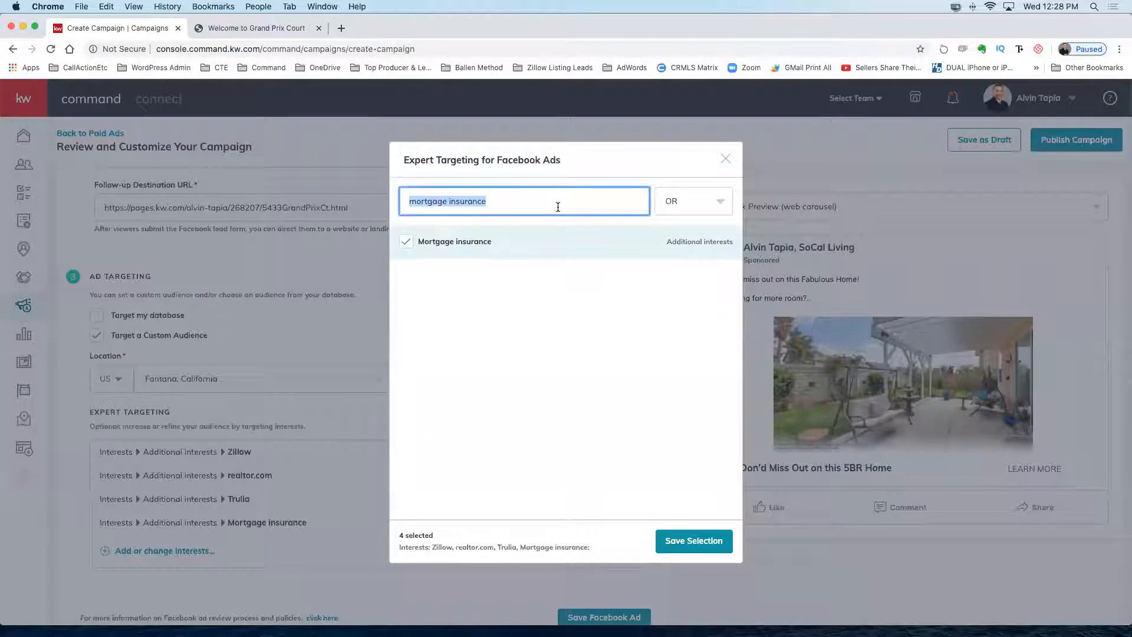
text(mortgage calculator)
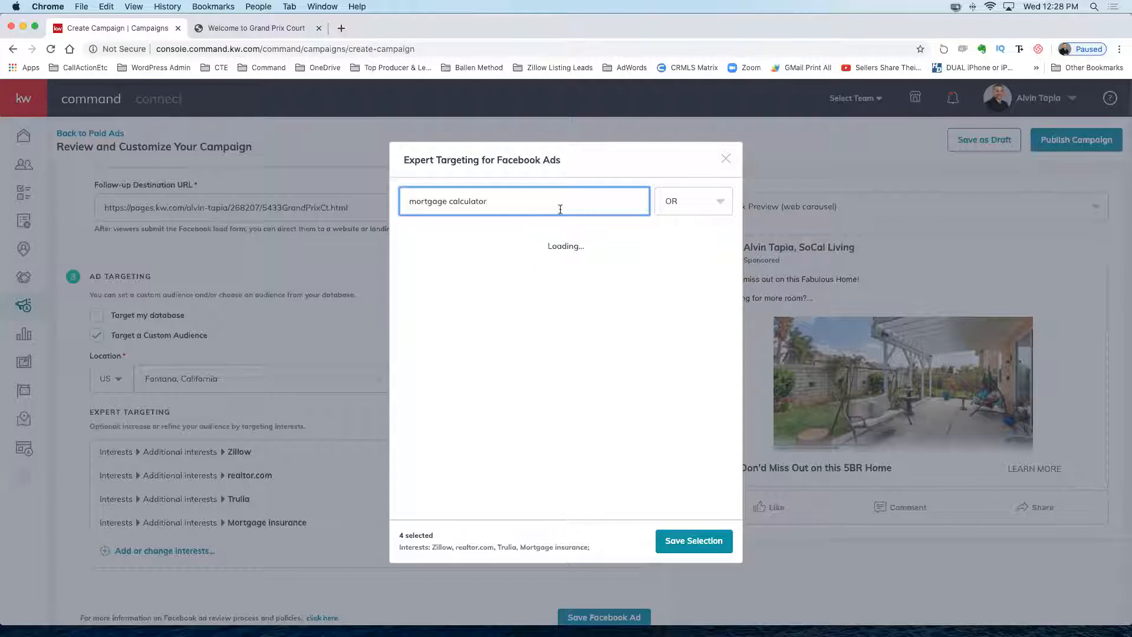
click(406, 247)
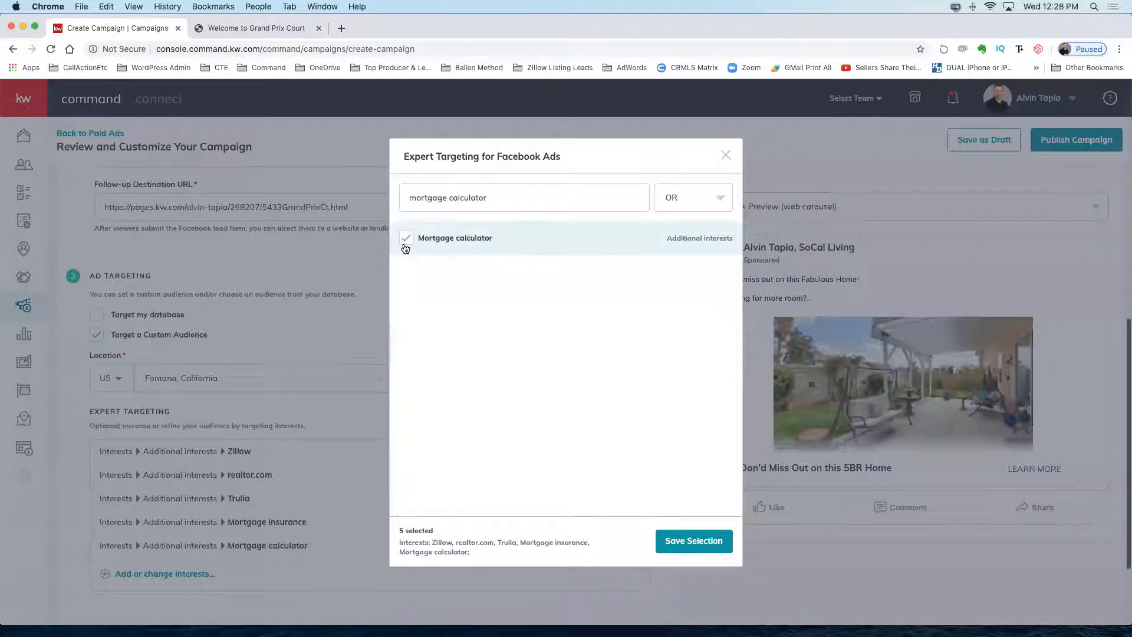
Add Mortgage loans and House Hunting as interests, then search for 'homes.com'.
triple_click(504, 192)
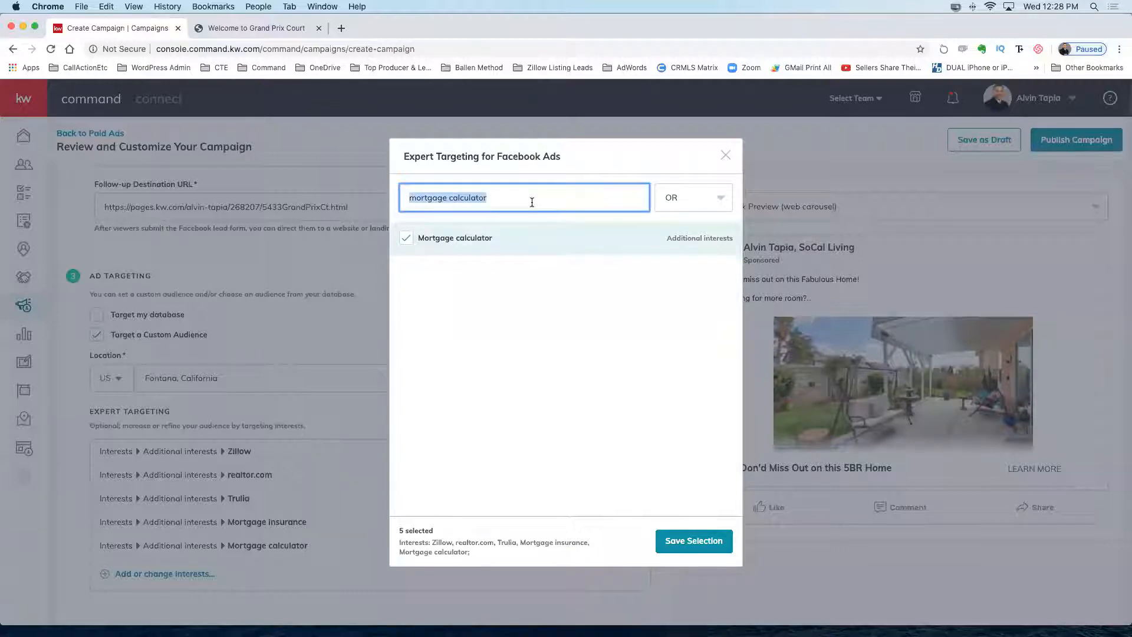
key(BackSpace)
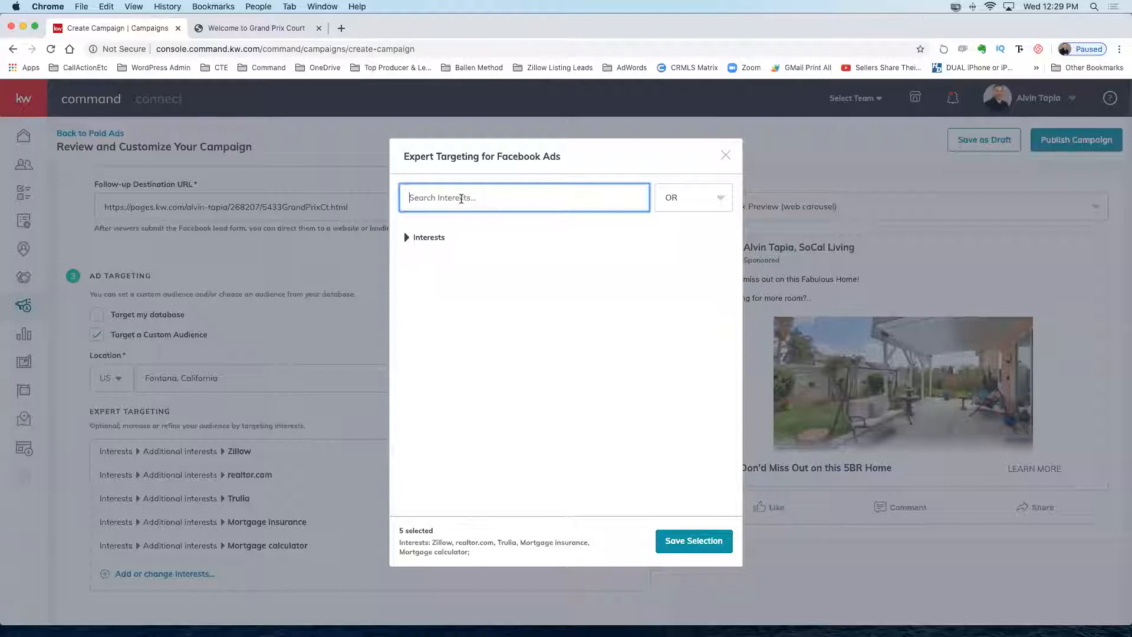
text(mortgage loans)
click(409, 246)
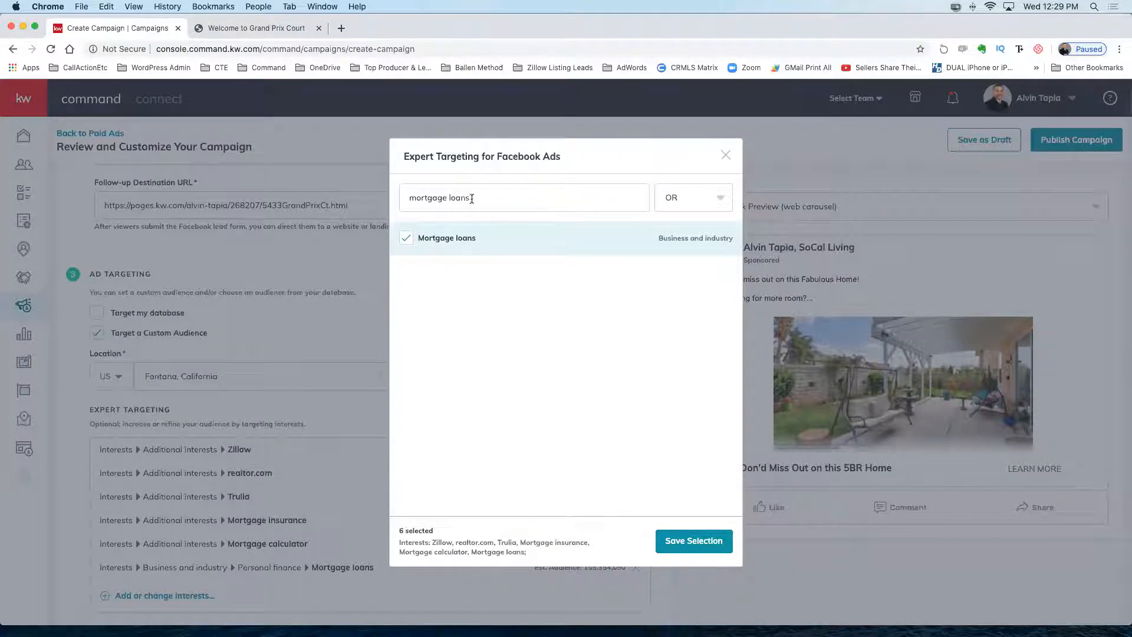
drag(471, 198, 373, 198)
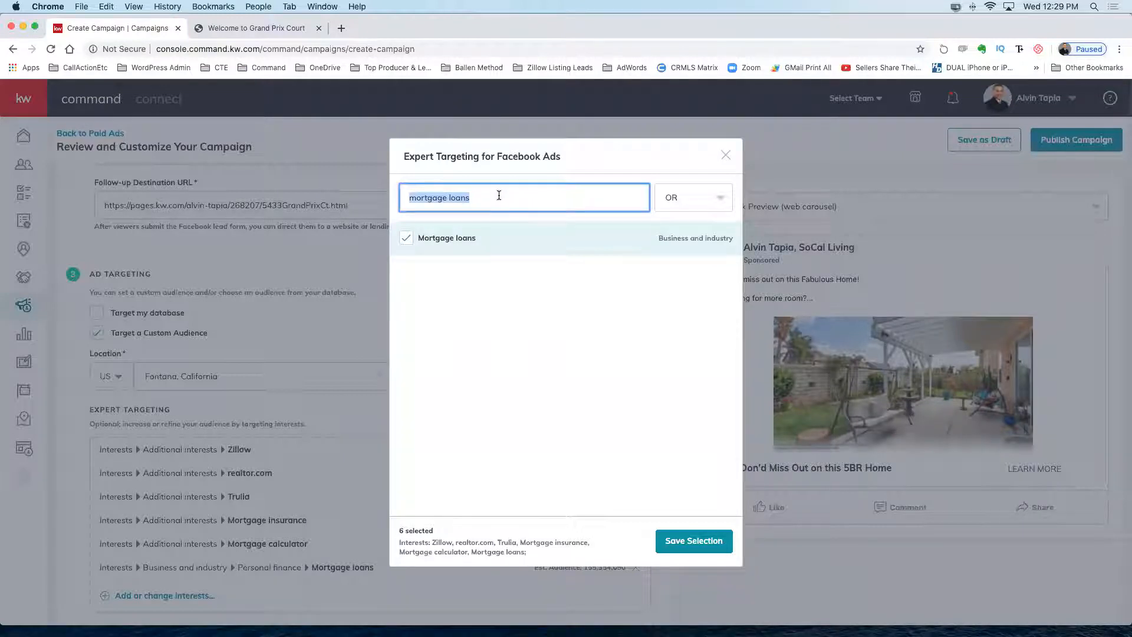
text(house hunting)
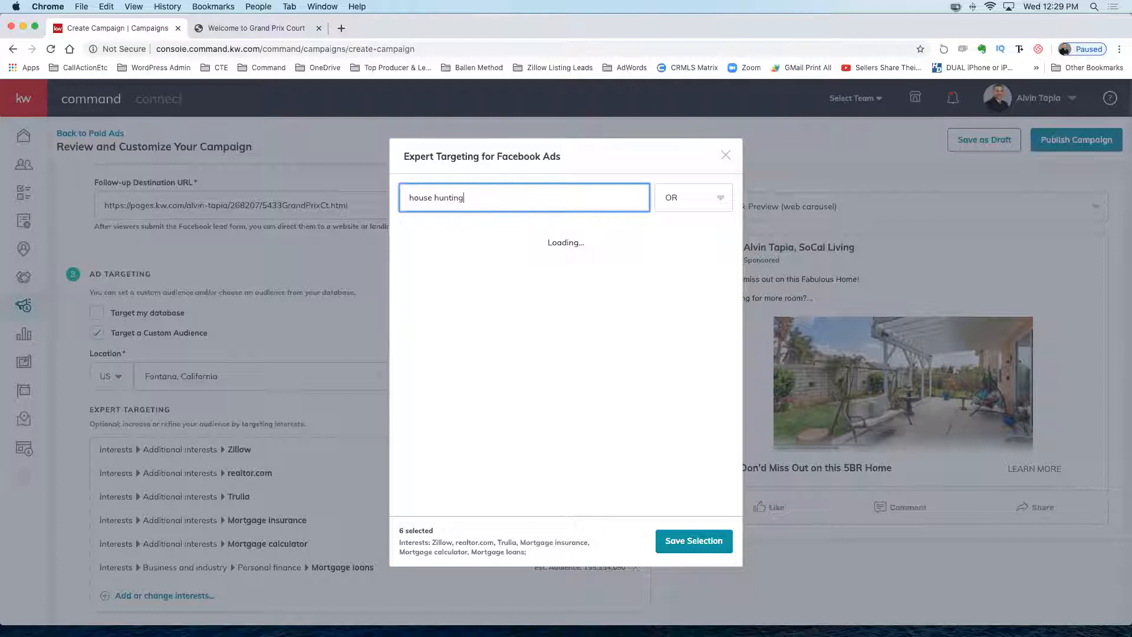
click(406, 237)
triple_click(470, 195)
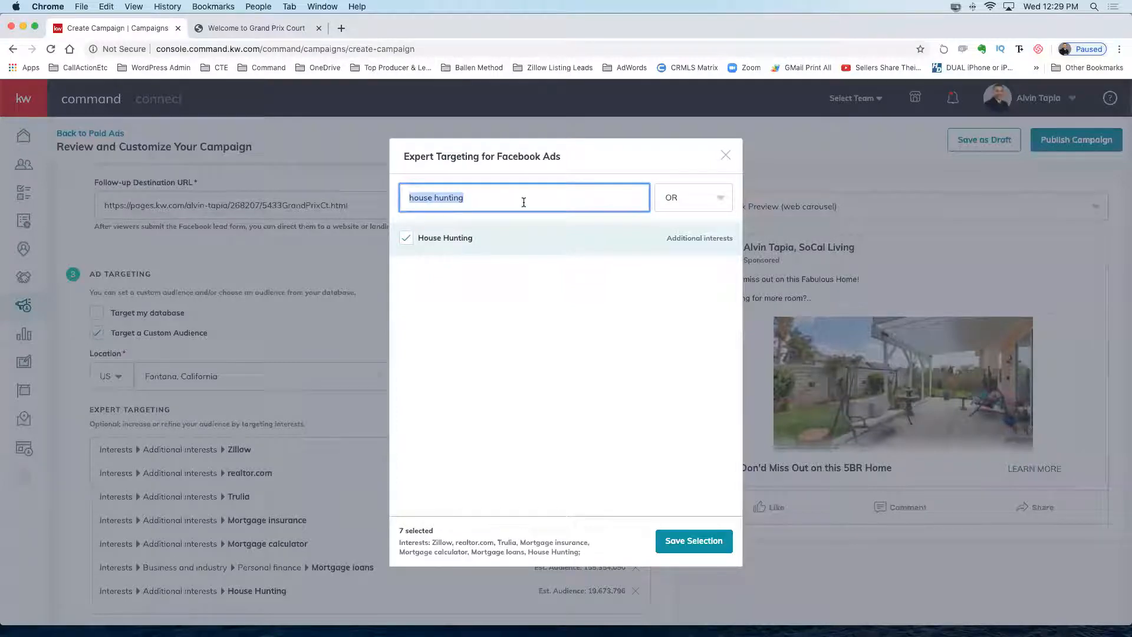
text(homes.com)
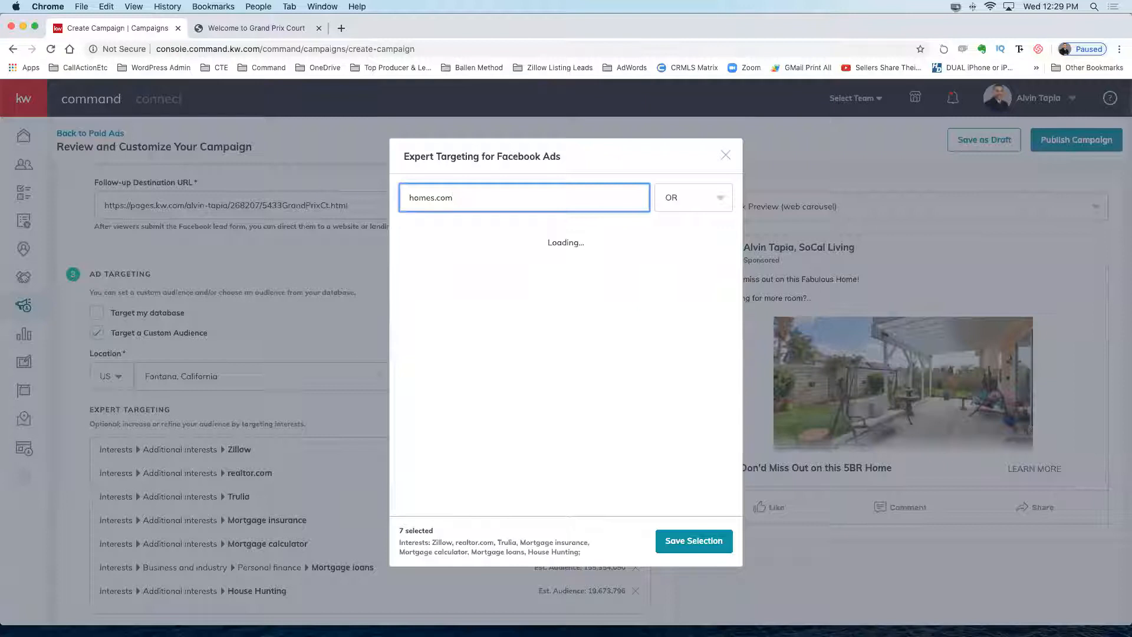
Add Homes.com and For sale by owner as targeted interests.
click(406, 246)
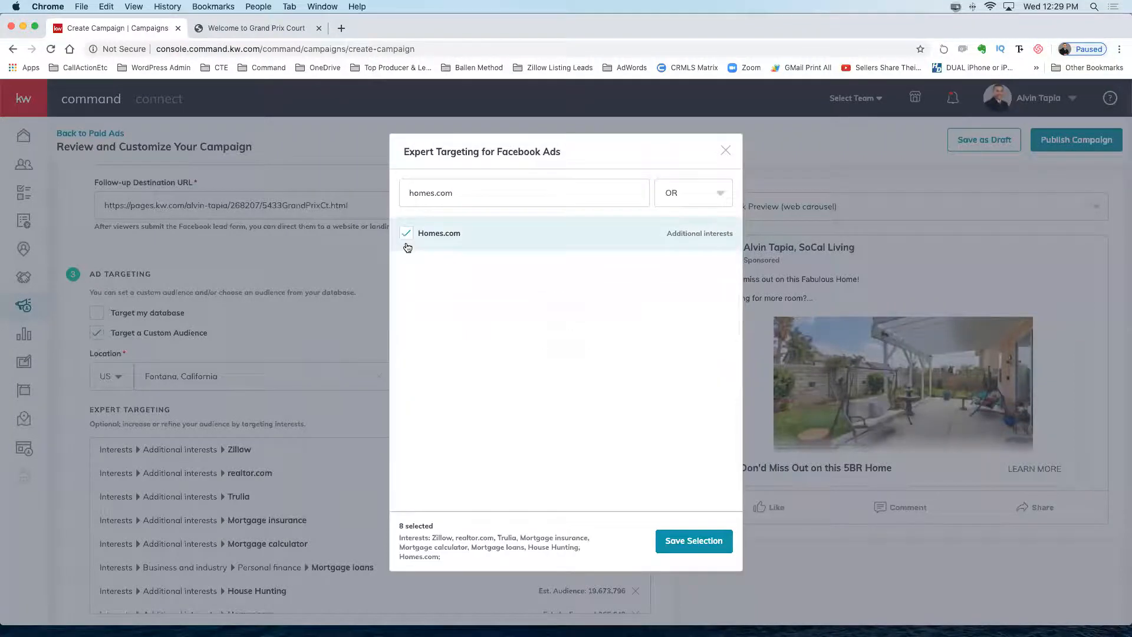
triple_click(463, 193)
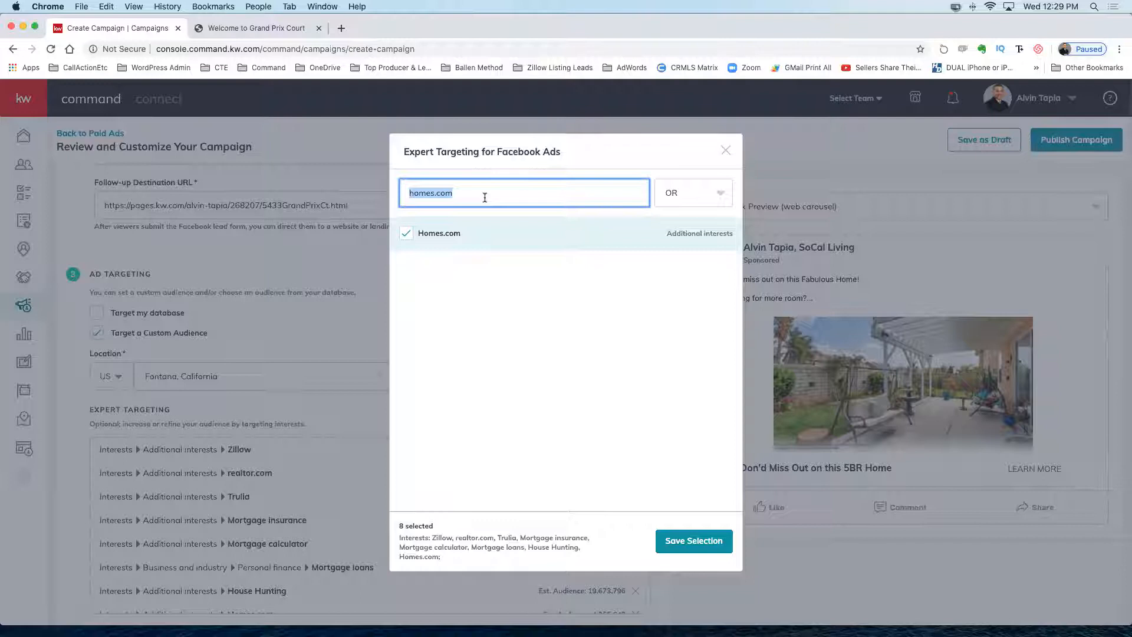
text(foar)
key(BackSpace)
key(BackSpace)
text(r)
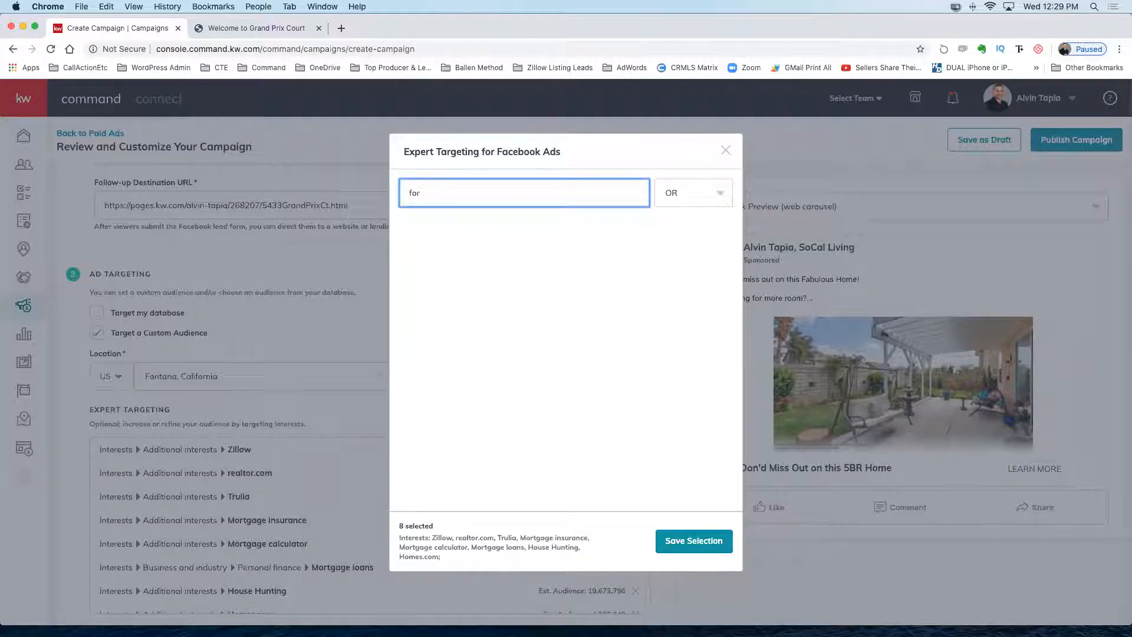
text(sale by owner)
click(411, 238)
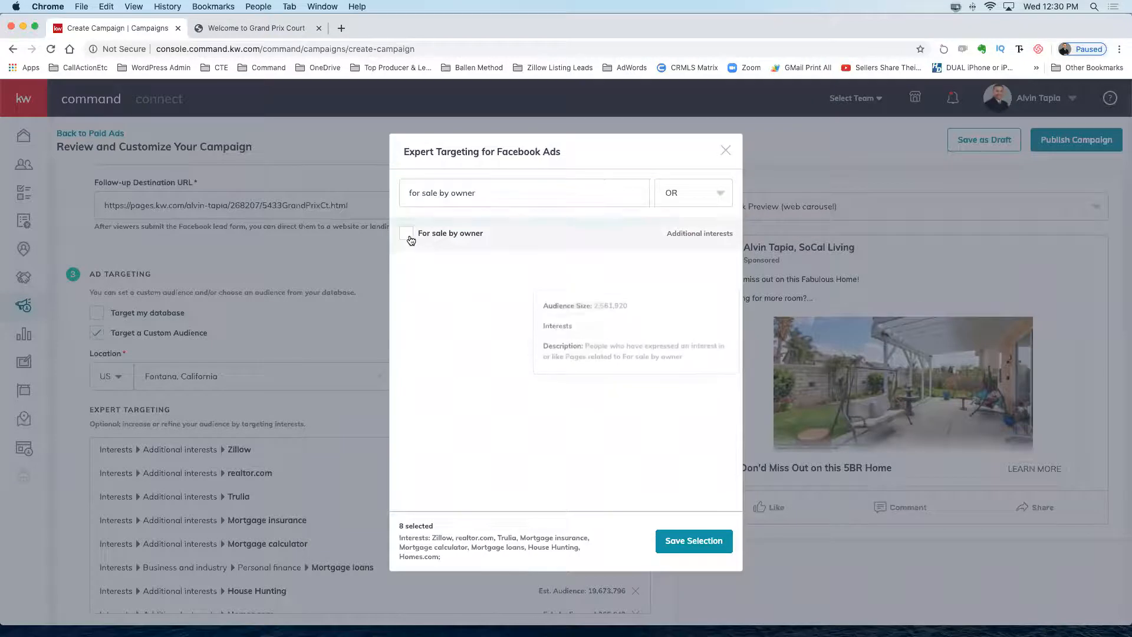
Add First-time home buyer grant as an interest, then search for renting.
drag(486, 187, 389, 190)
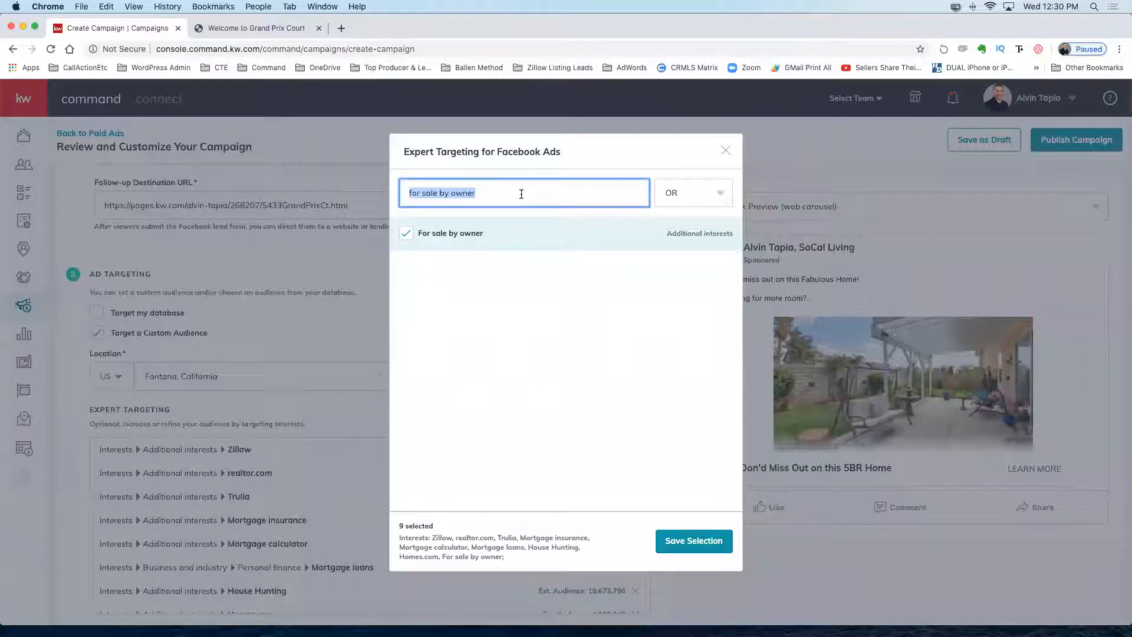
text(forst t)
key(BackSpace)
key(BackSpace)
key(BackSpace)
key(BackSpace)
key(BackSpace)
key(BackSpace)
text(irst time buyer)
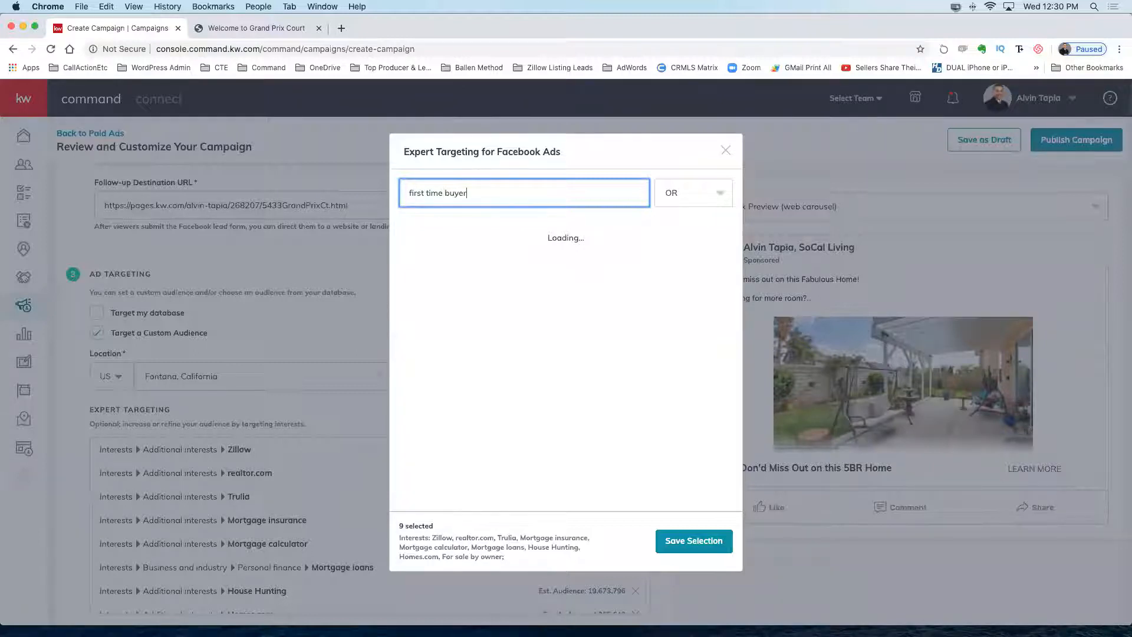
key(BackSpace)
key(BackSpace)
key(BackSpace)
key(BackSpace)
key(BackSpace)
text(home buyer gran)
click(424, 191)
key(BackSpace)
text(-)
click(460, 233)
triple_click(533, 192)
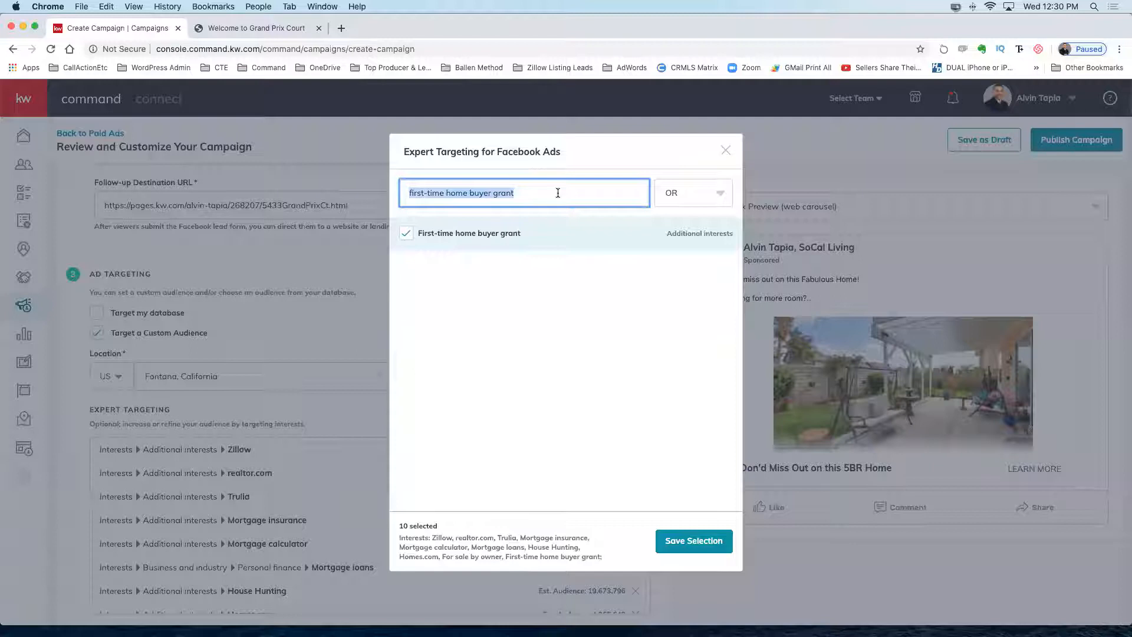
text(rentint)
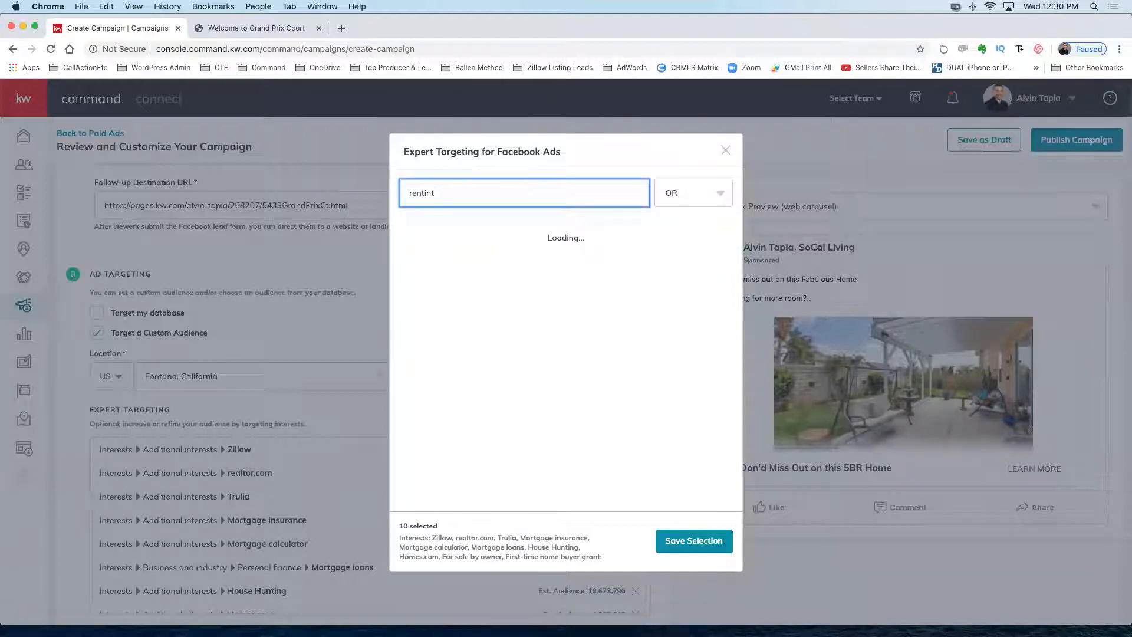
key(BackSpace)
text(g)
Add Renting and Rent.com as targeted interests.
click(399, 235)
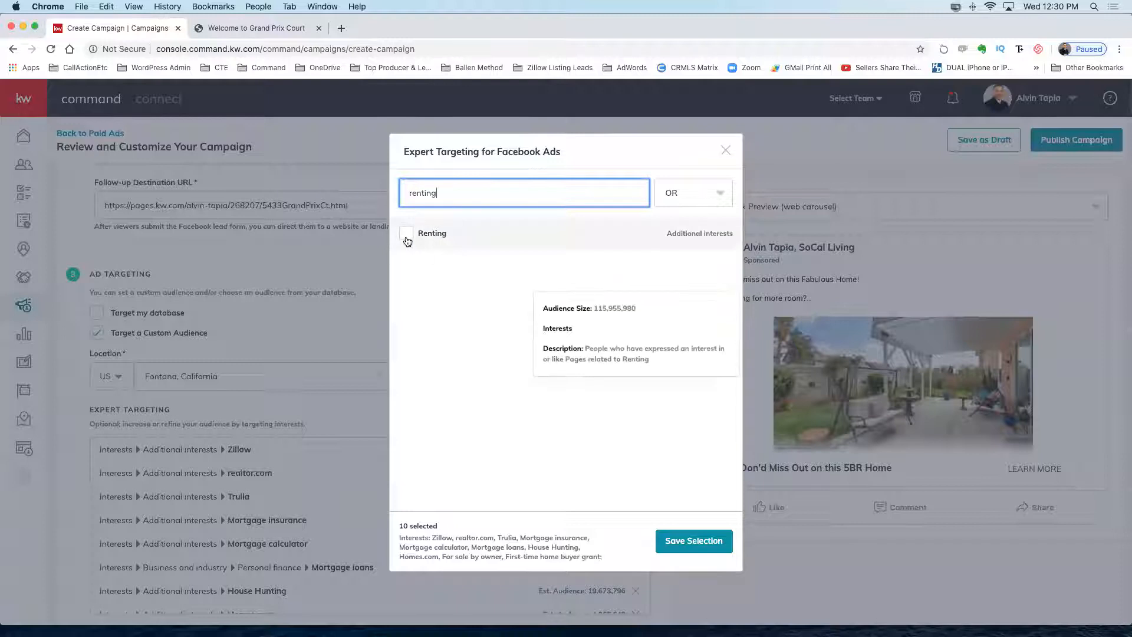
double_click(448, 188)
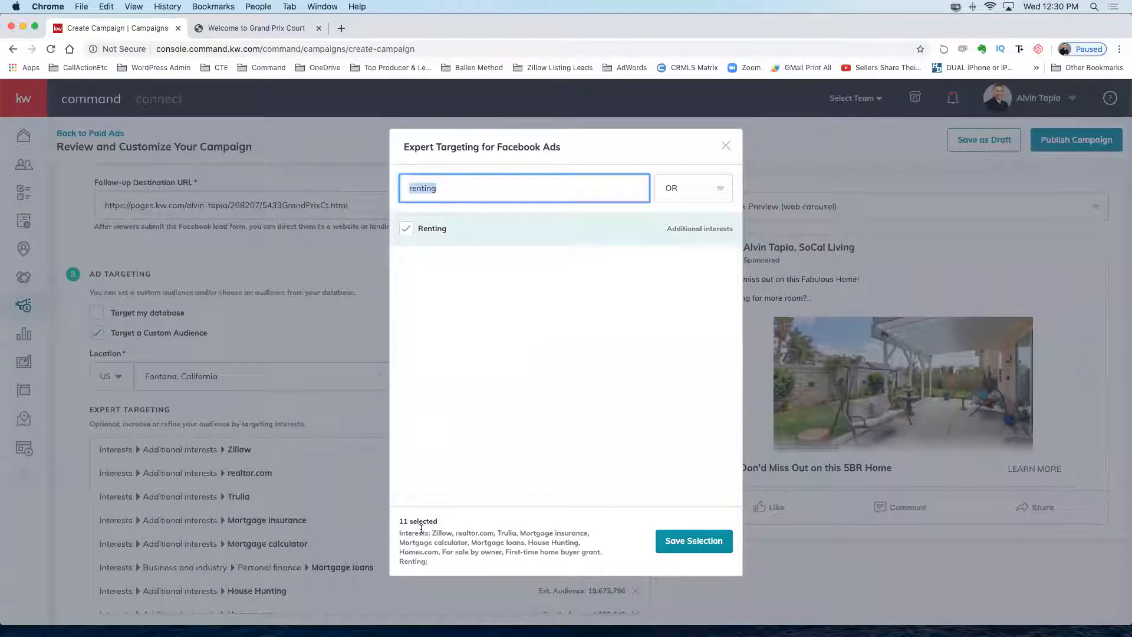
drag(399, 533, 540, 559)
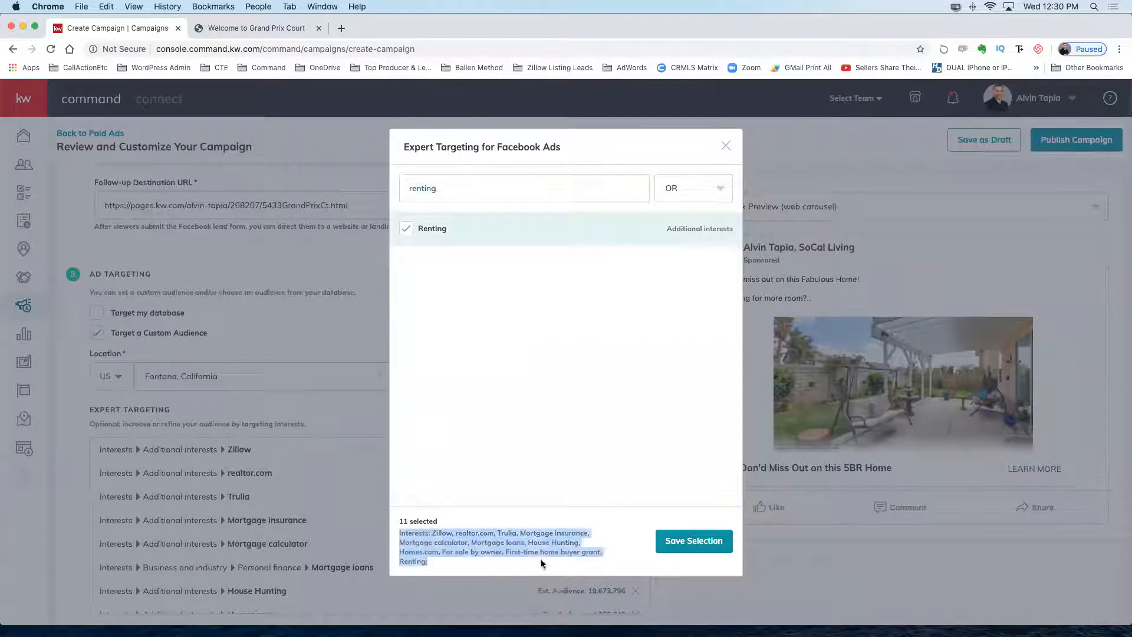
click(563, 375)
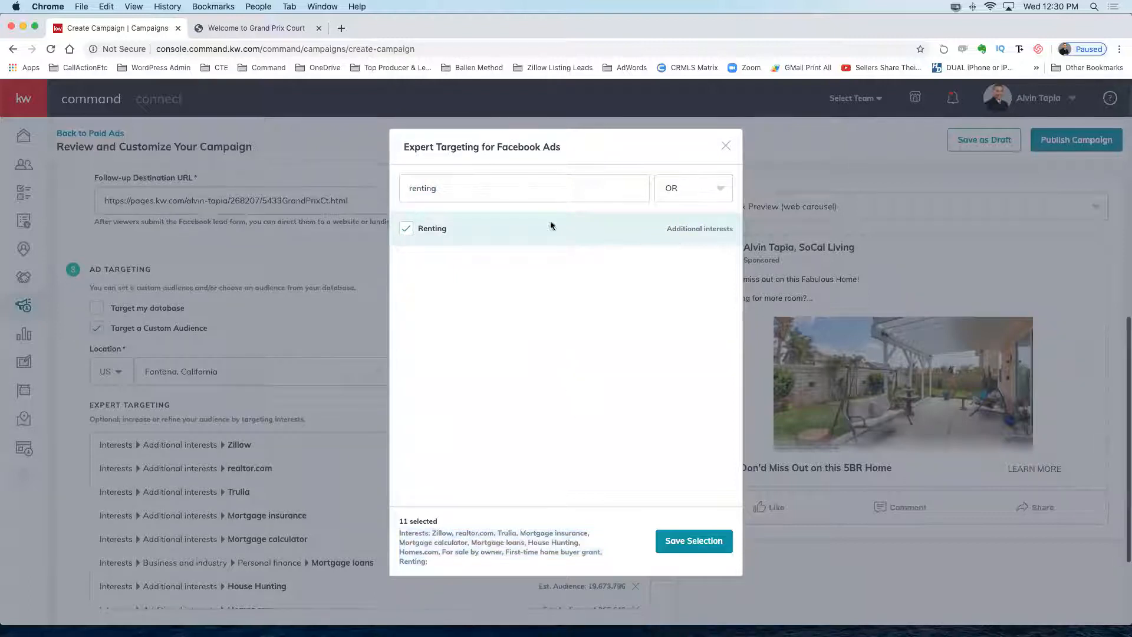
double_click(447, 188)
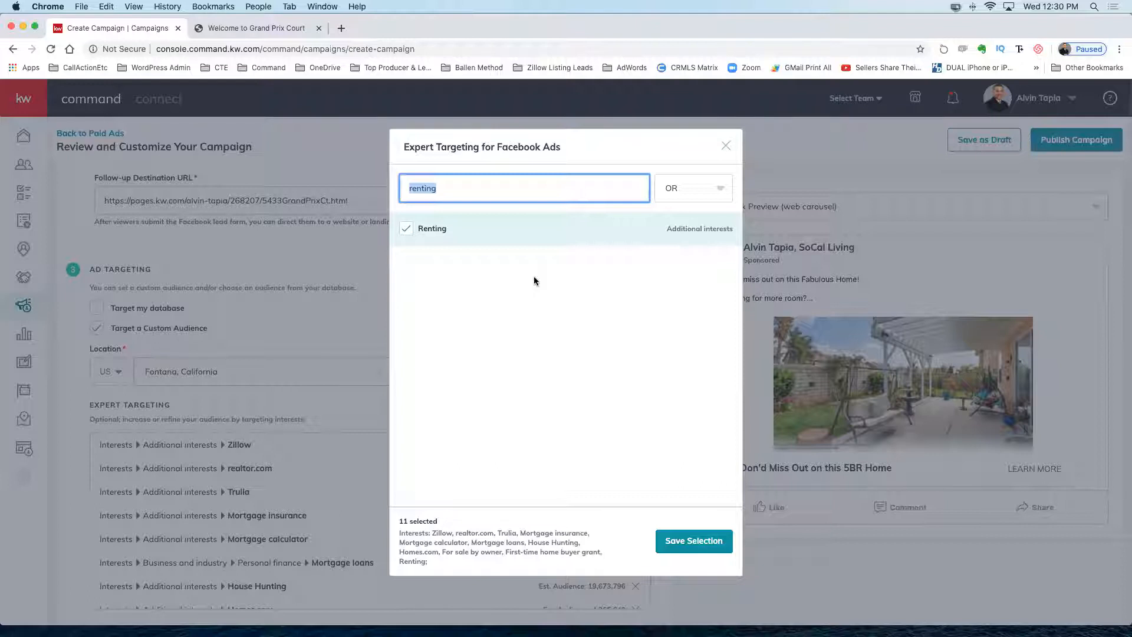
drag(399, 532, 446, 566)
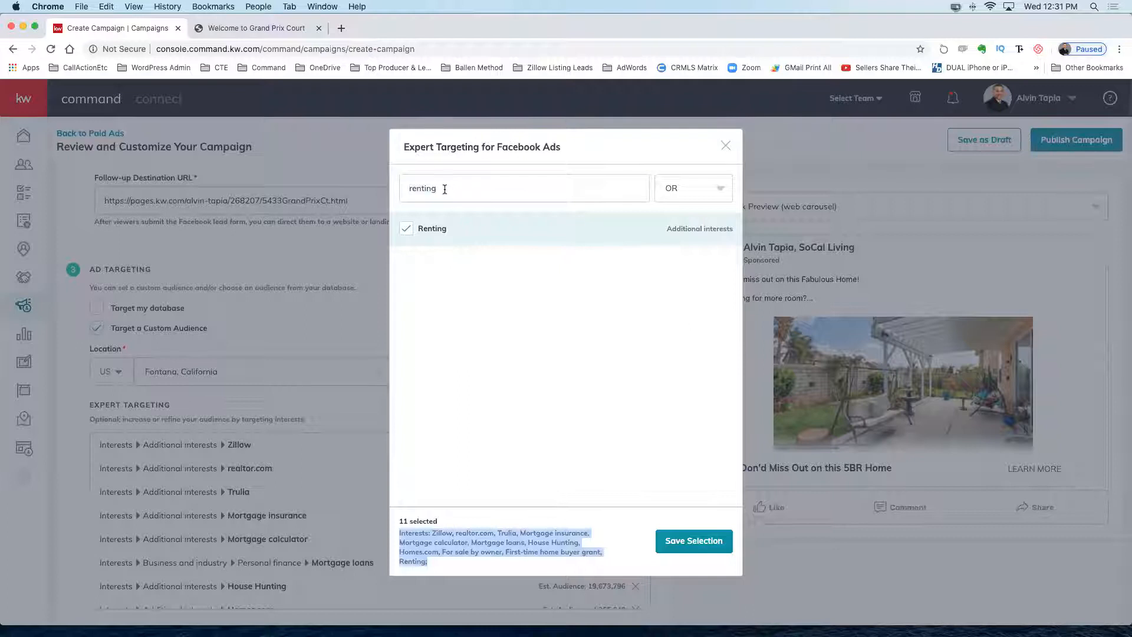
click(443, 189)
key(BackSpace)
key(BackSpace)
key(BackSpace)
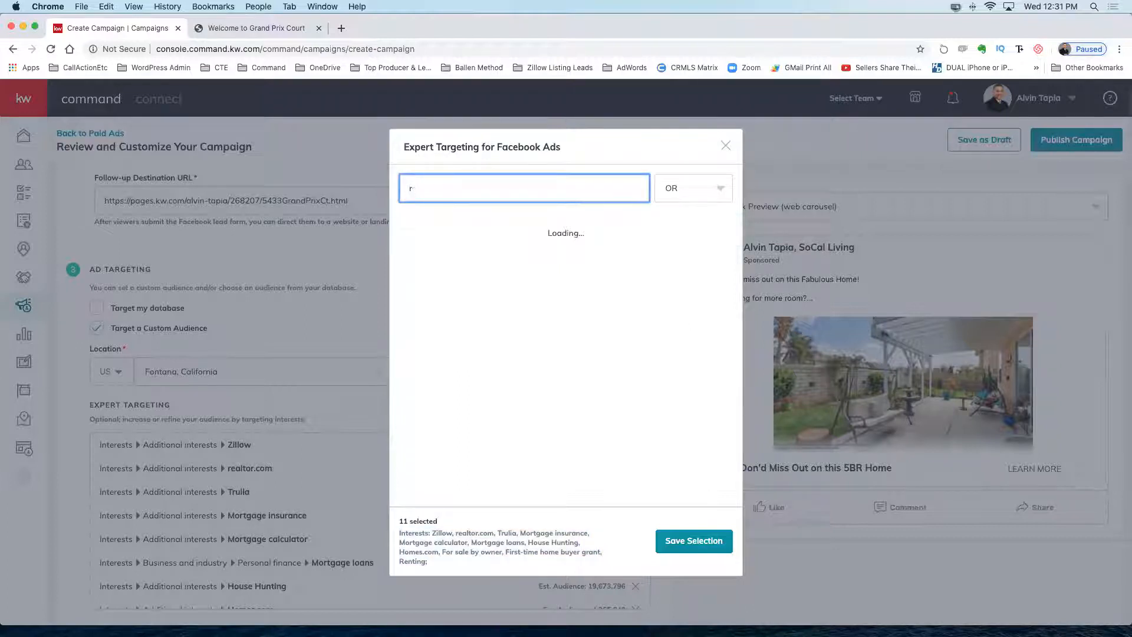
key(BackSpace)
text(rent.com)
click(404, 233)
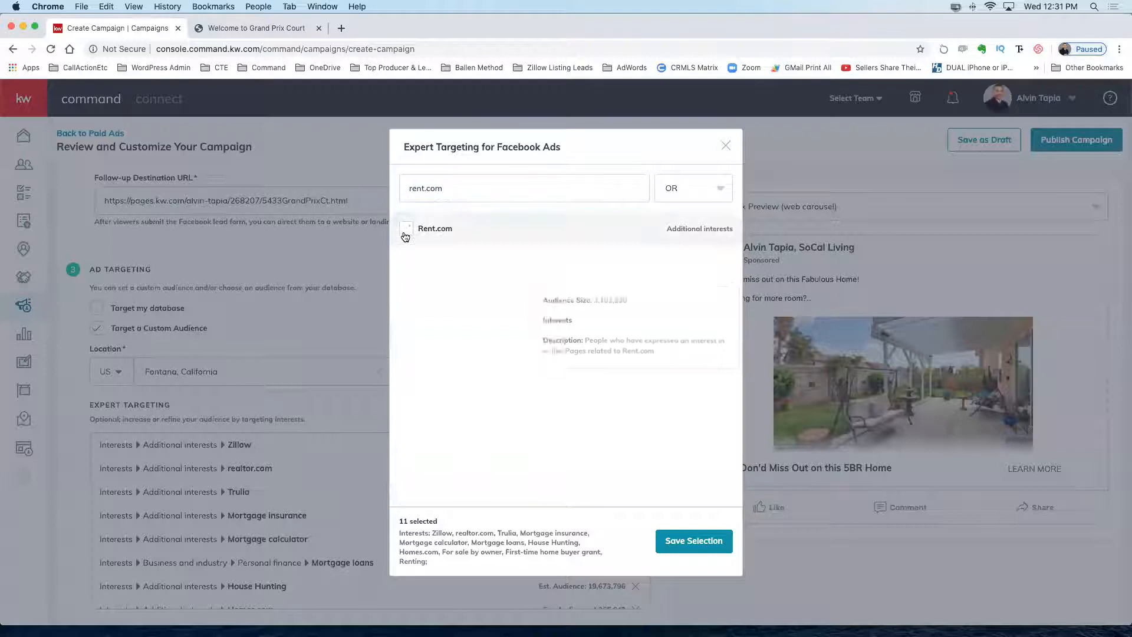
Add Rent-to-own, try 'renter's insurance' with no match, then search 'fha insurance'.
drag(446, 190, 403, 192)
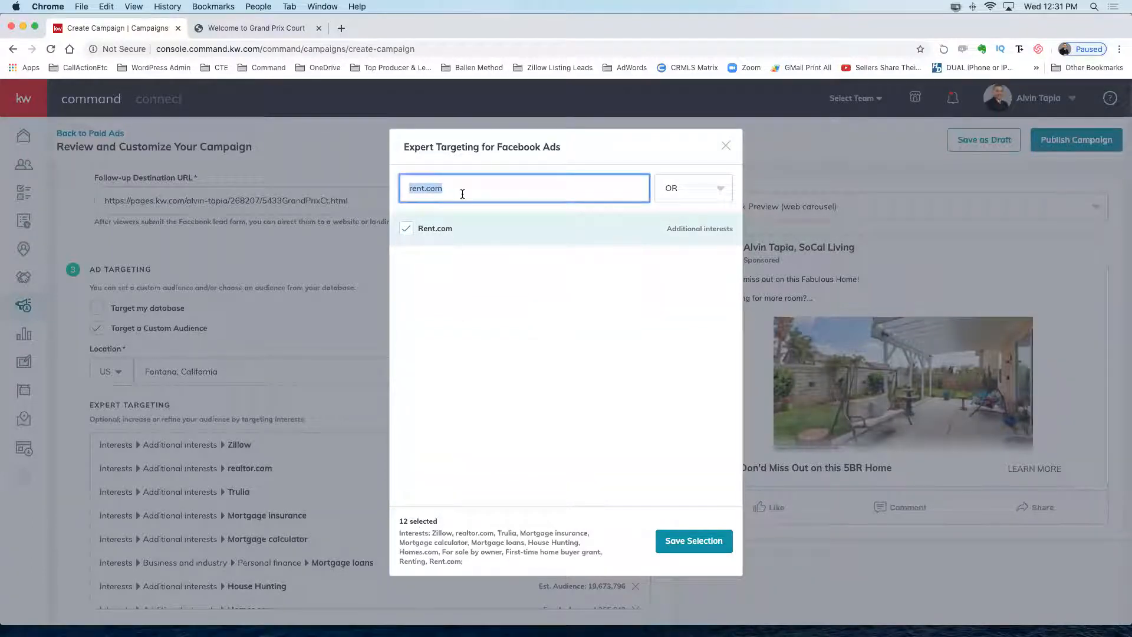
text(rent-to-own)
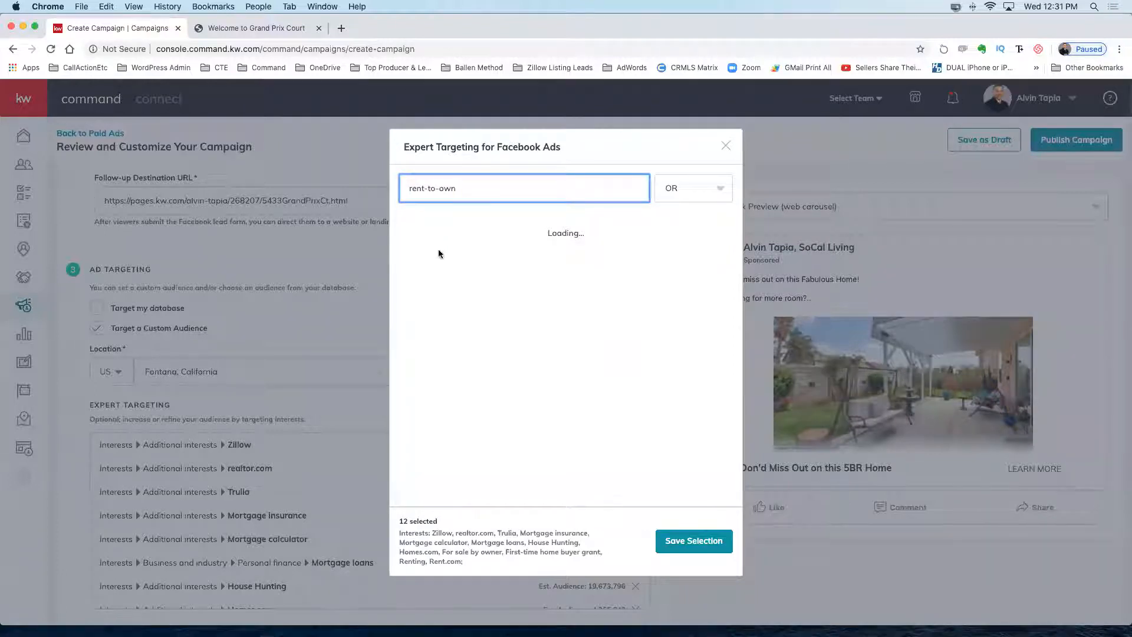
click(406, 229)
drag(465, 184, 408, 187)
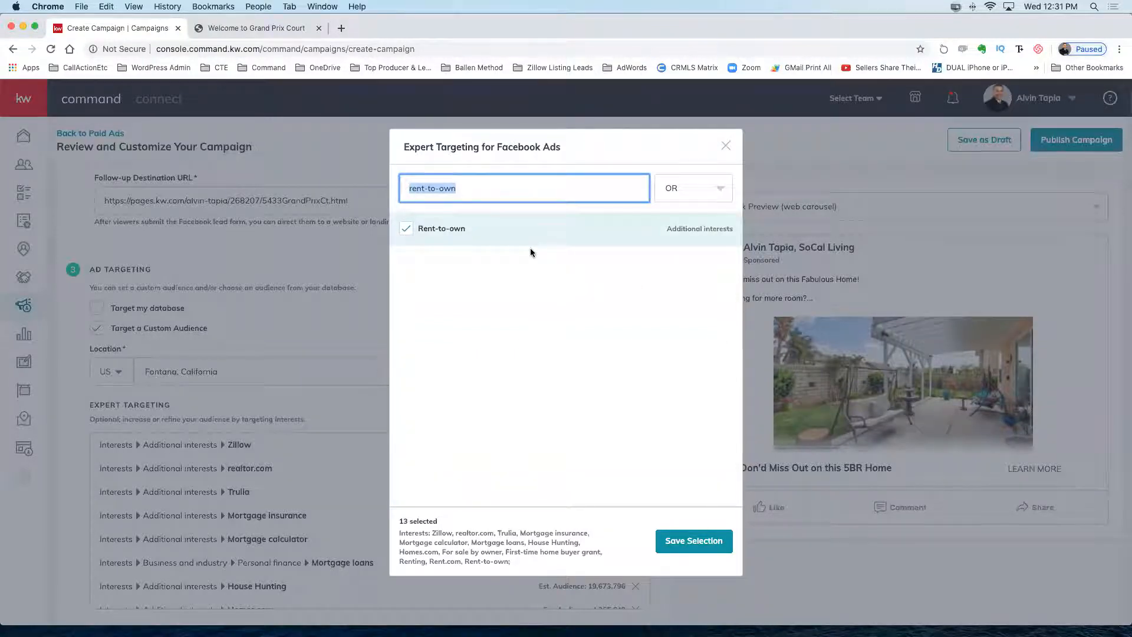
text(rent)
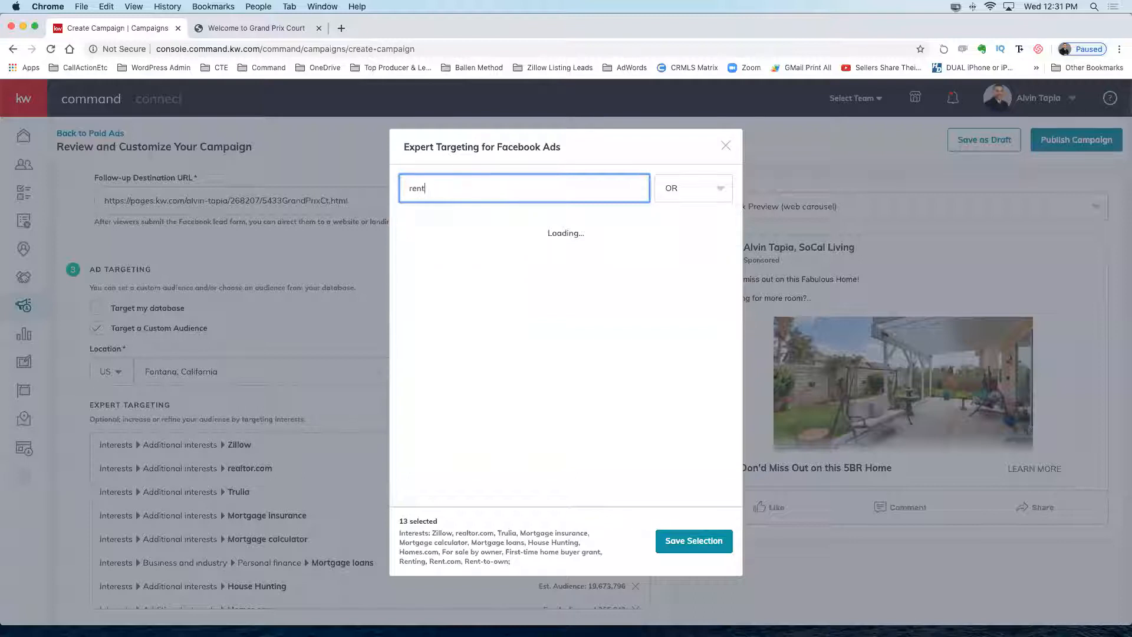
text(er's insurance)
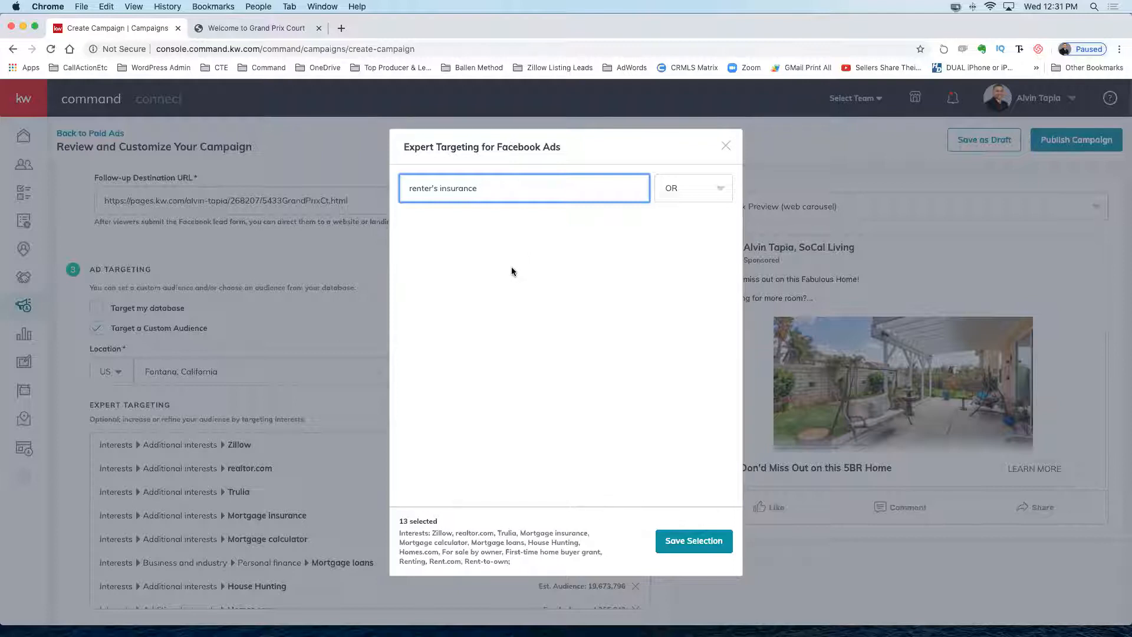
triple_click(484, 189)
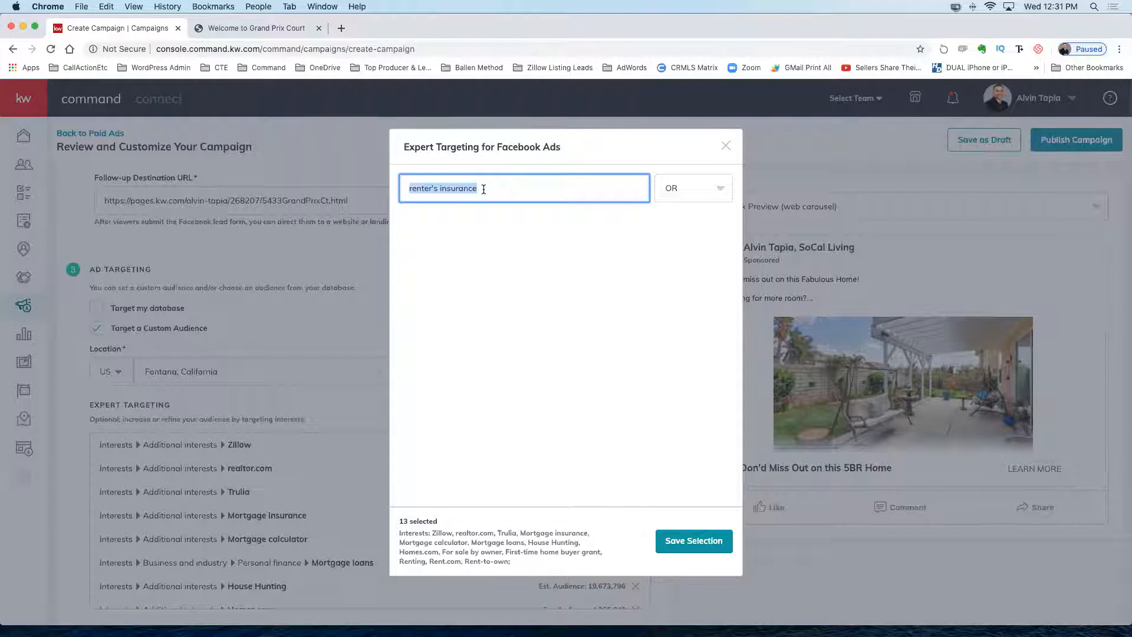
text(fha insurance)
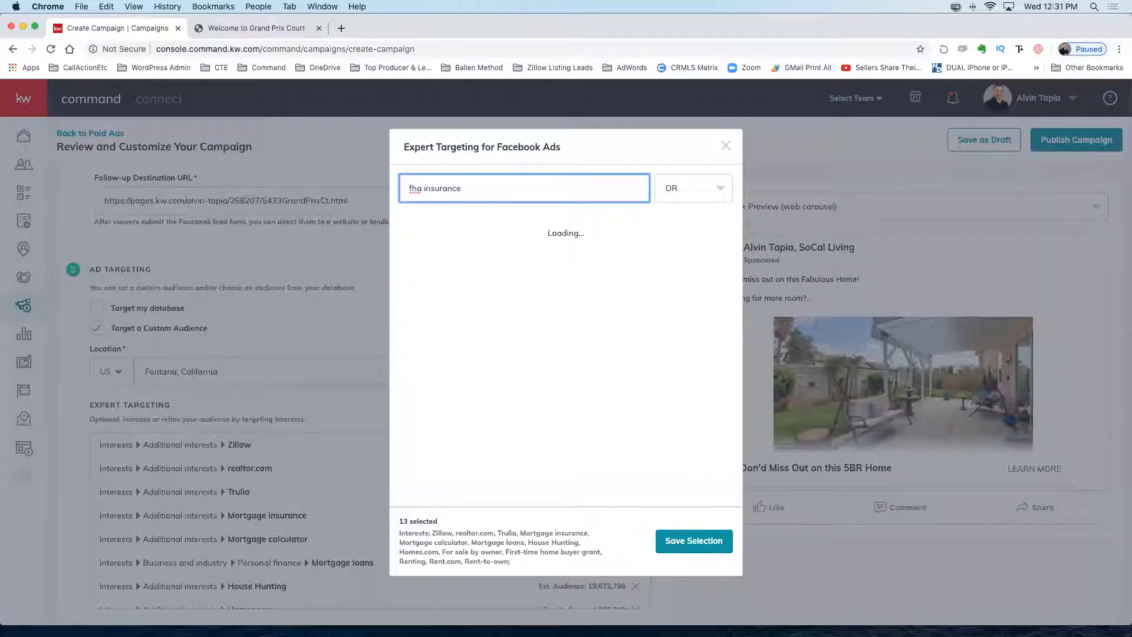
Add FHA insured loan and Apartments.com, bringing the selected interests to 15.
key(BackSpace)
key(BackSpace)
key(BackSpace)
key(BackSpace)
text(ed loan)
click(406, 228)
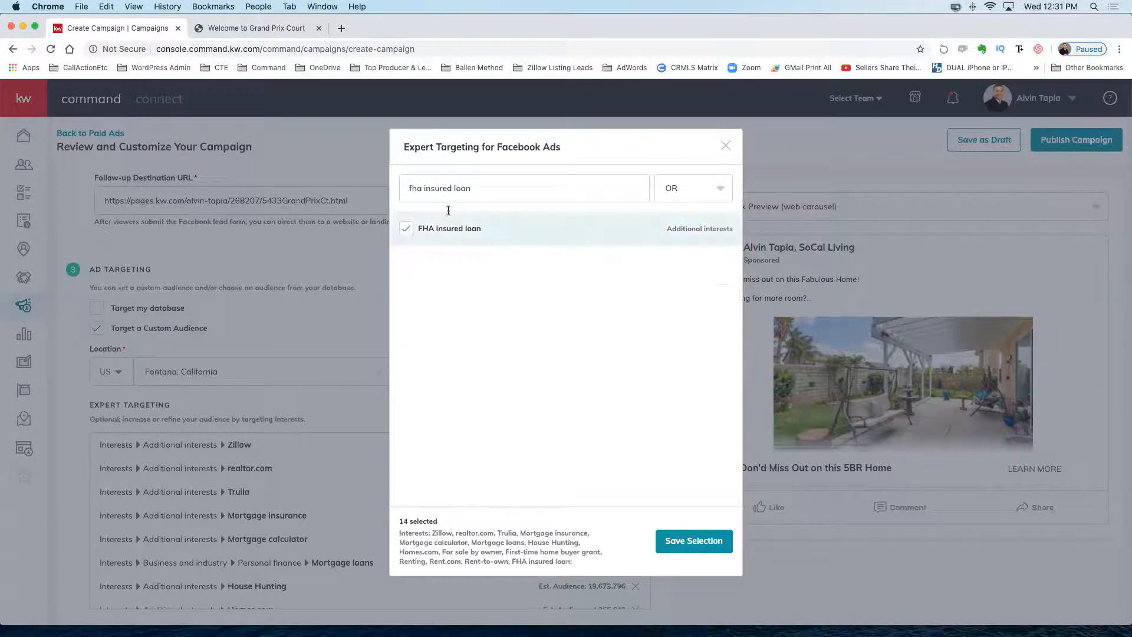
triple_click(479, 188)
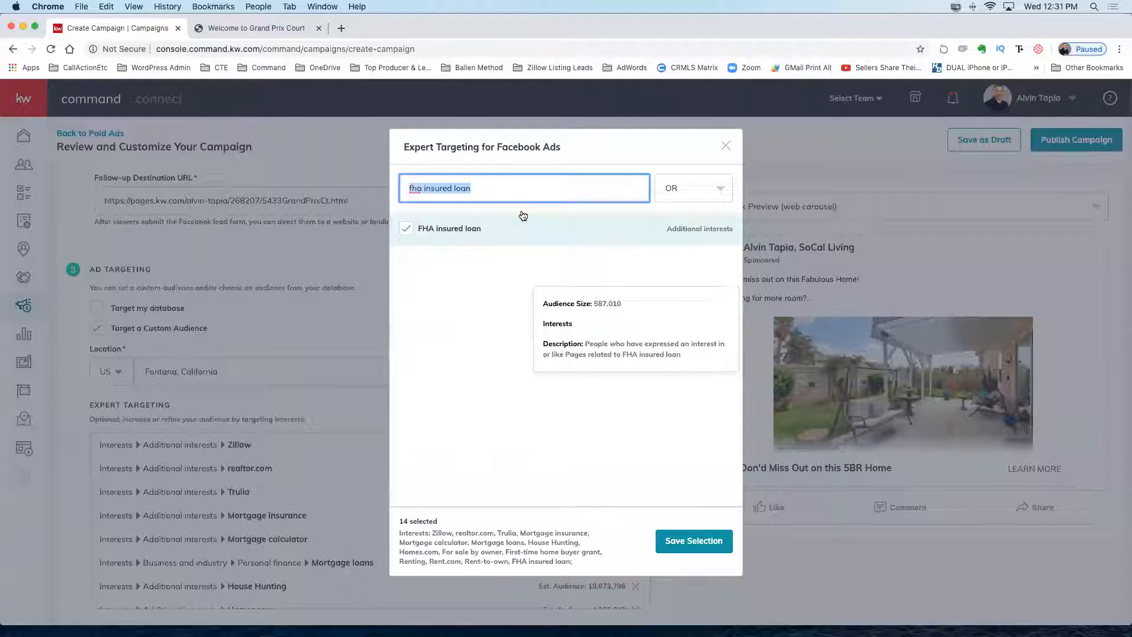
text(ap)
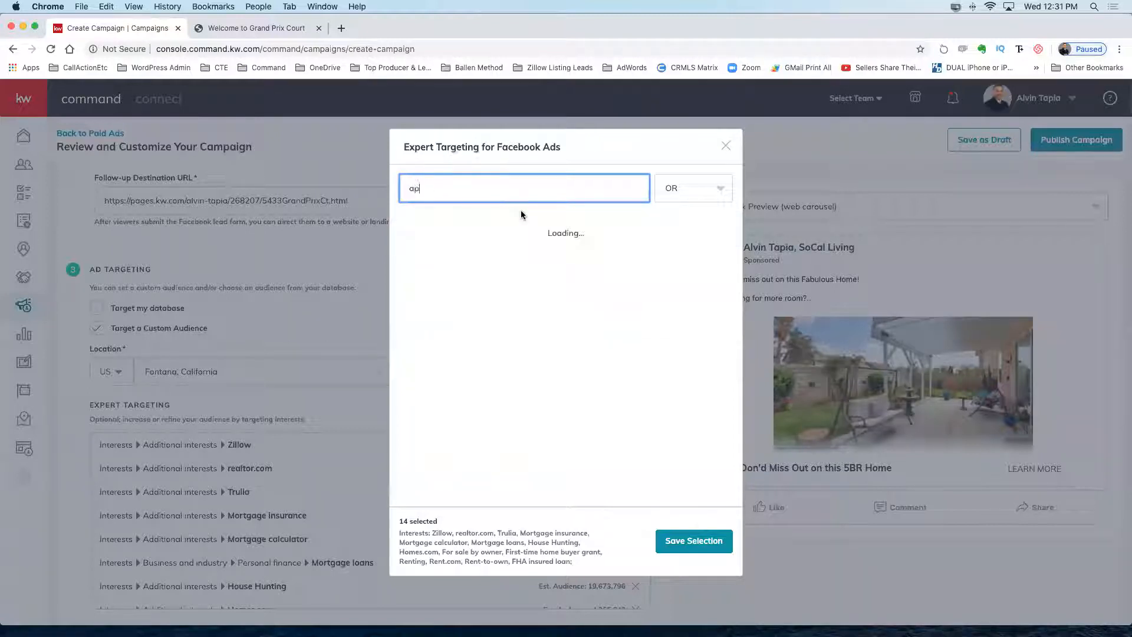
text(artments.com)
click(407, 236)
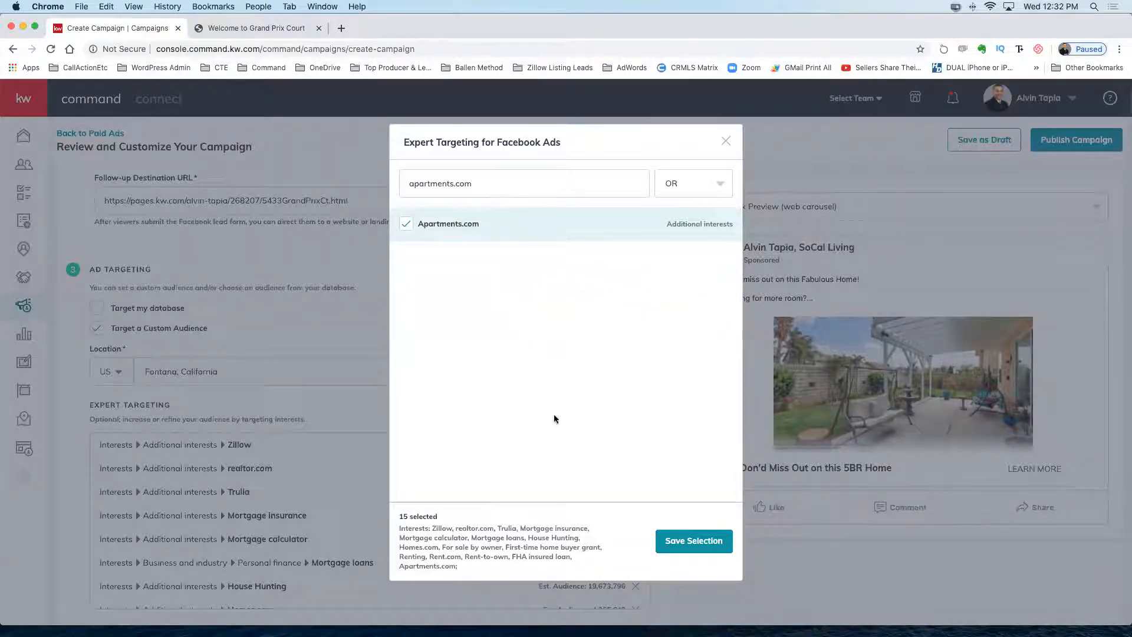
drag(391, 527, 664, 551)
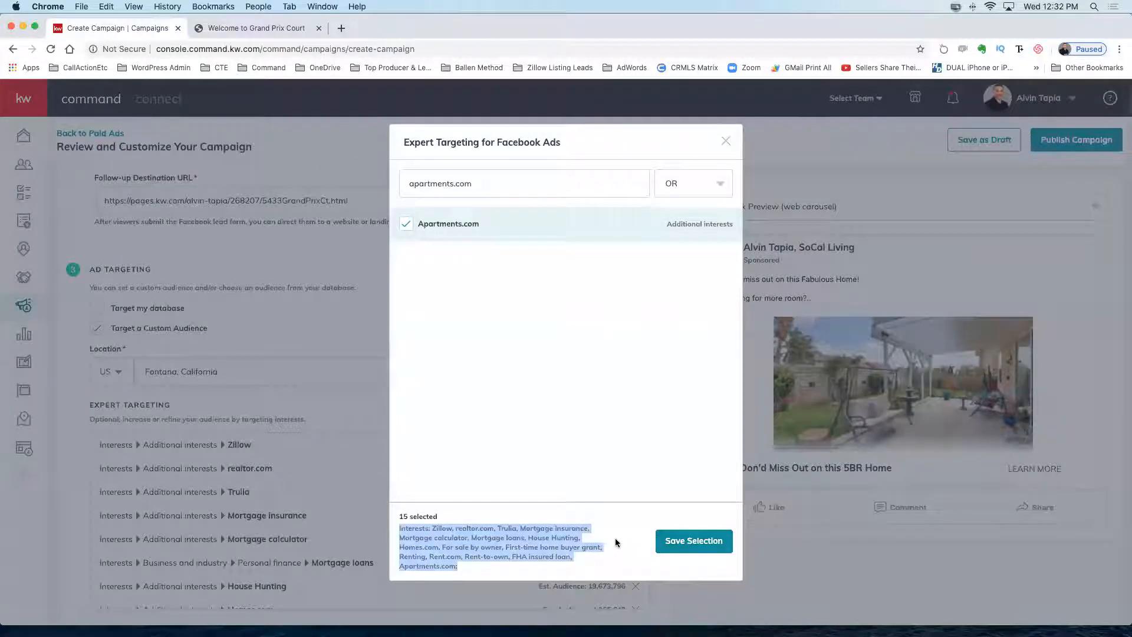
Save the 15-interest selection, then save the Facebook Ad section.
click(688, 540)
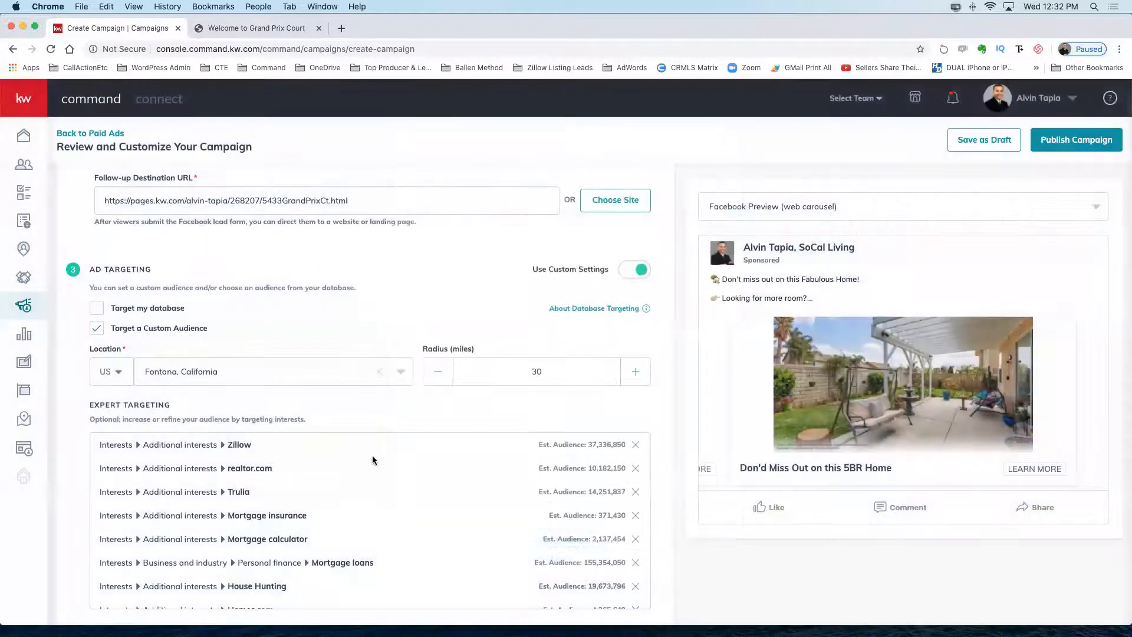
scroll(463, 486, down, 5)
scroll(462, 466, up, 5)
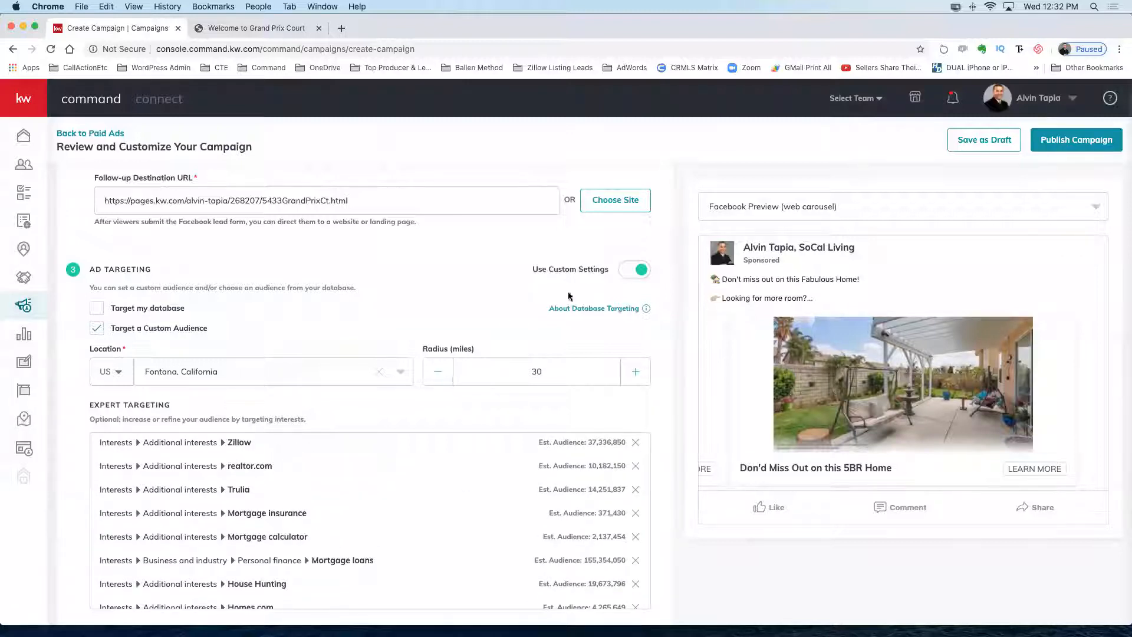
scroll(505, 330, up, 3)
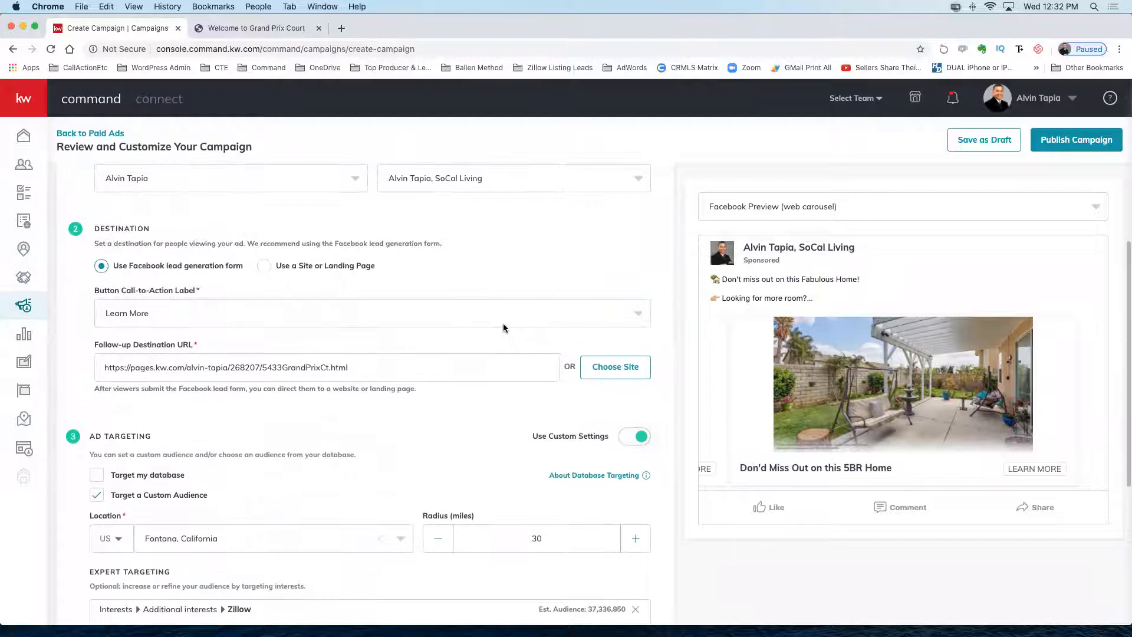
scroll(430, 434, down, 5)
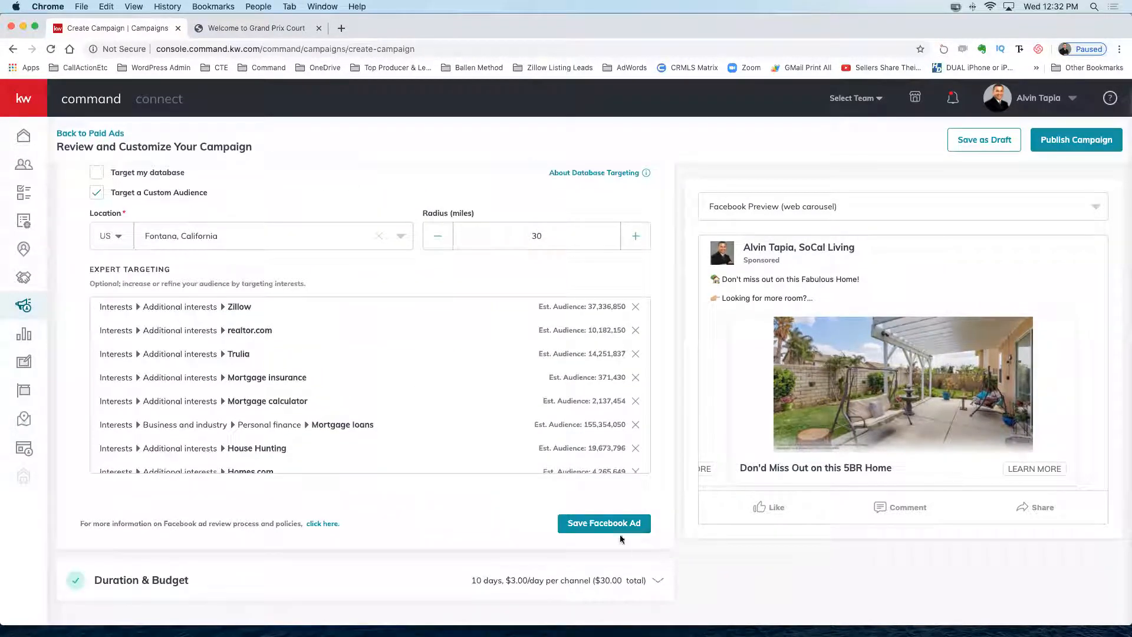
click(591, 522)
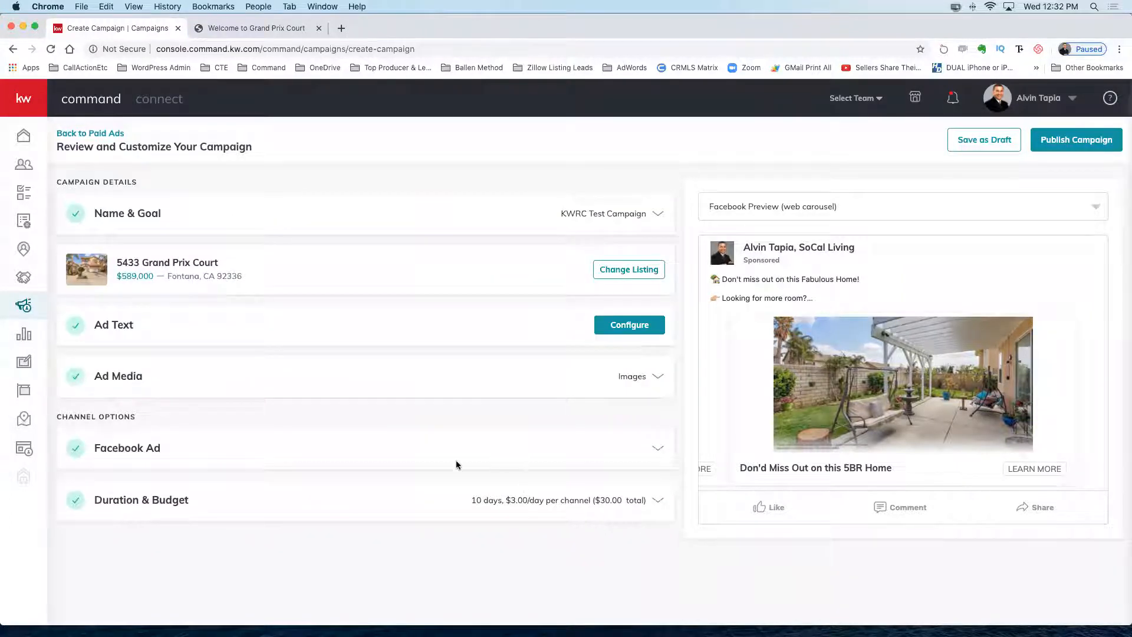
Expand Duration & Budget and review Apr 23–May 3, 10 days, $3.00/day, $30 total.
click(657, 501)
scroll(471, 486, down, 3)
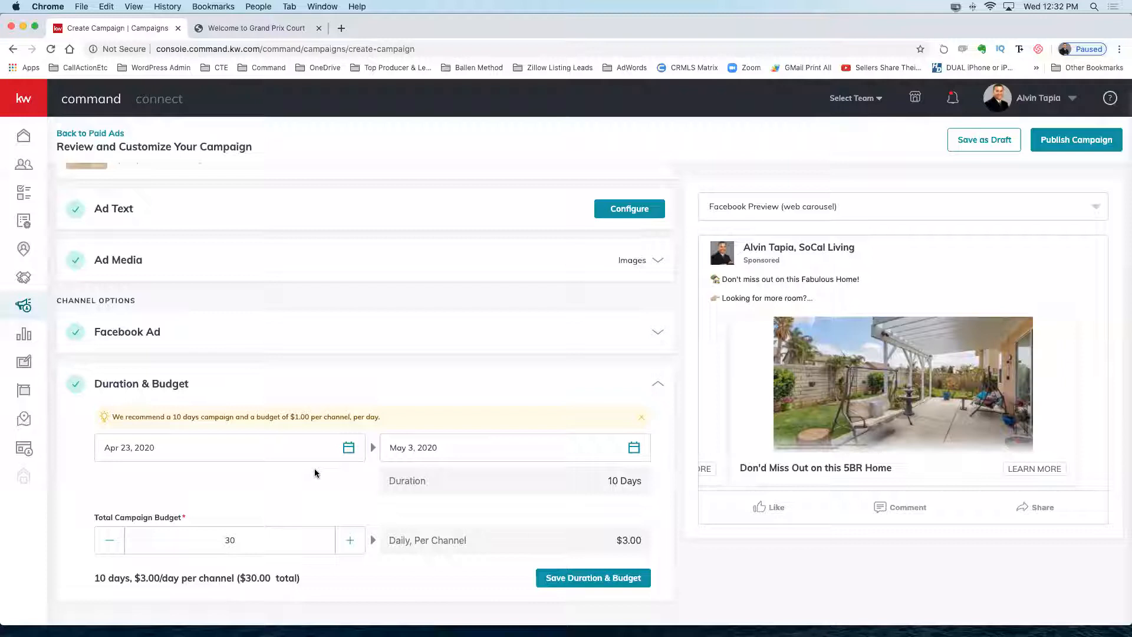
click(348, 448)
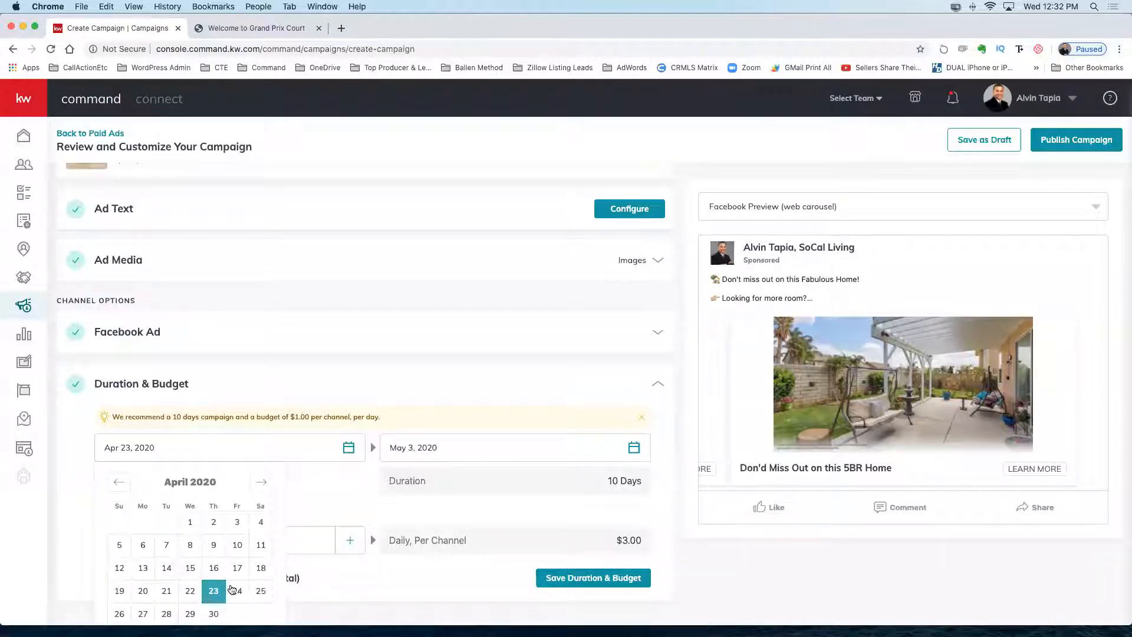
click(662, 420)
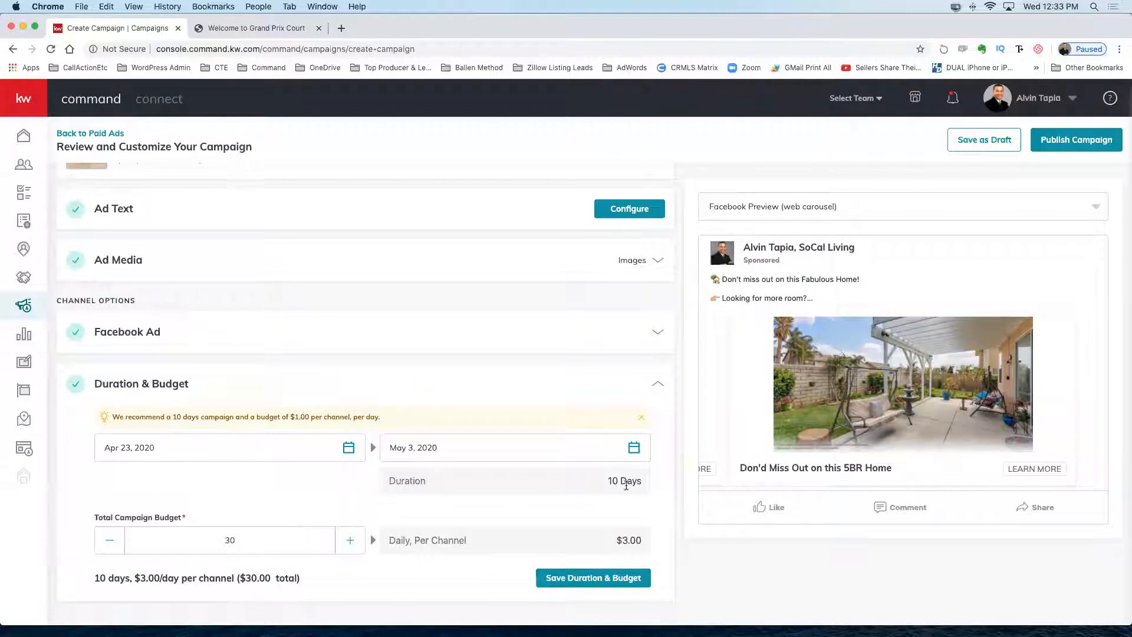
drag(604, 481, 651, 480)
click(661, 476)
double_click(626, 480)
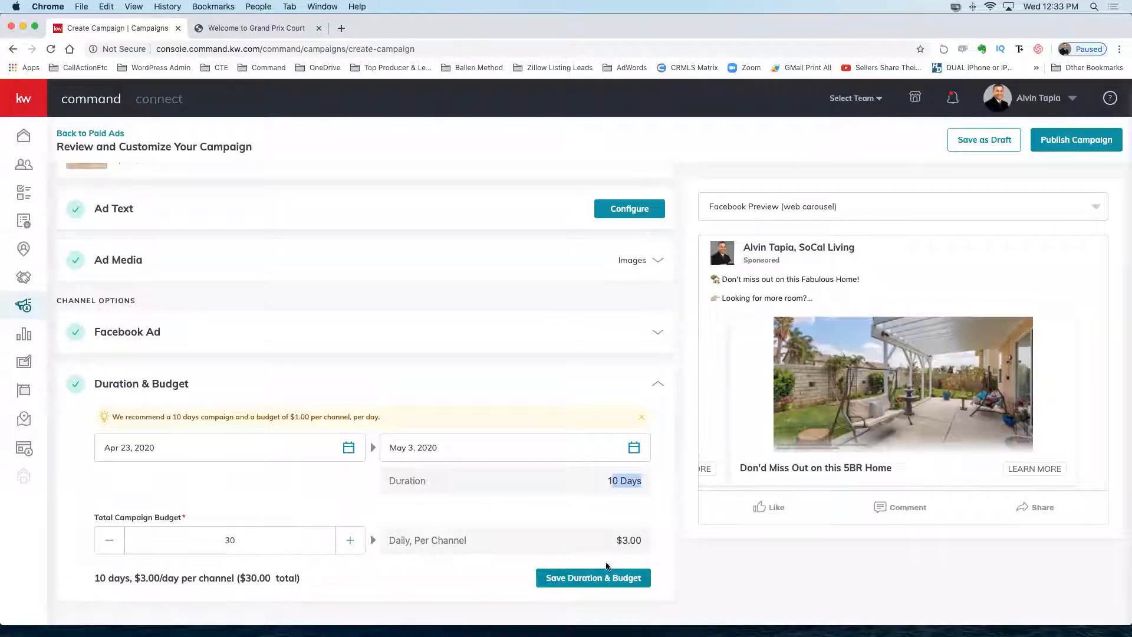
drag(615, 540, 655, 549)
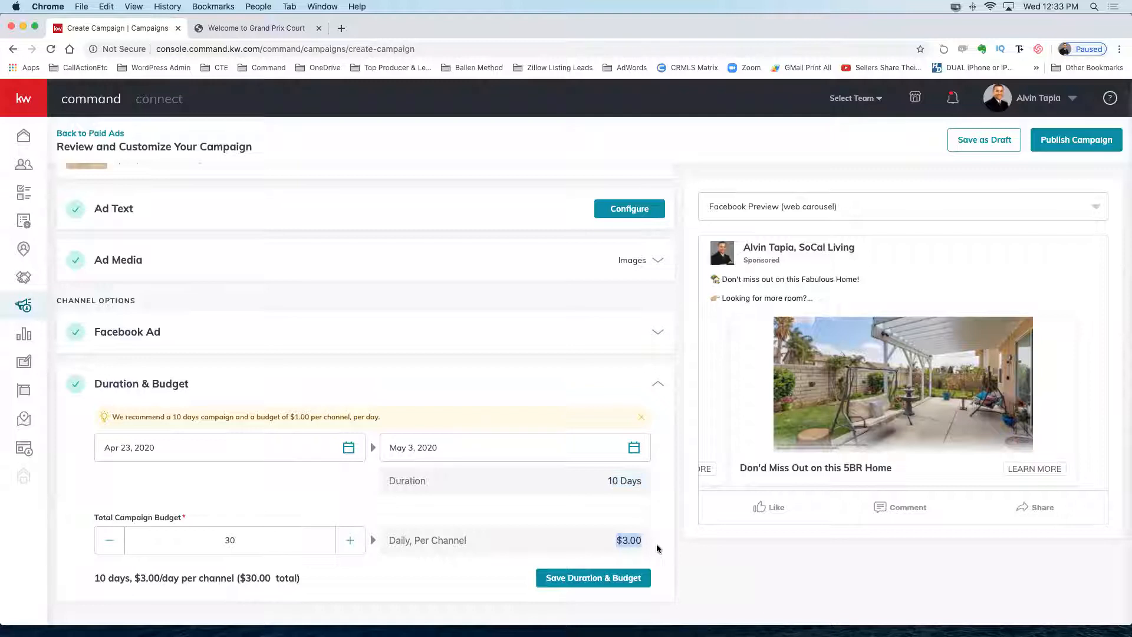
click(658, 548)
drag(235, 578, 324, 580)
Save Duration & Budget at 10 days, $3.00/day per channel, $30.00 total.
click(332, 579)
scroll(664, 506, down, 1)
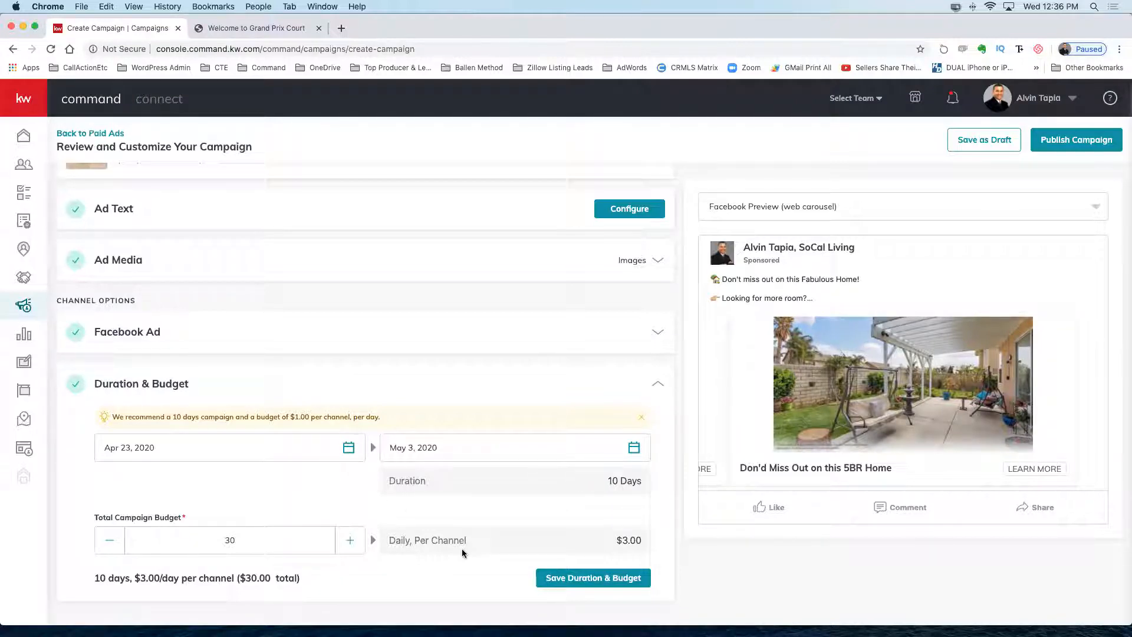
click(587, 580)
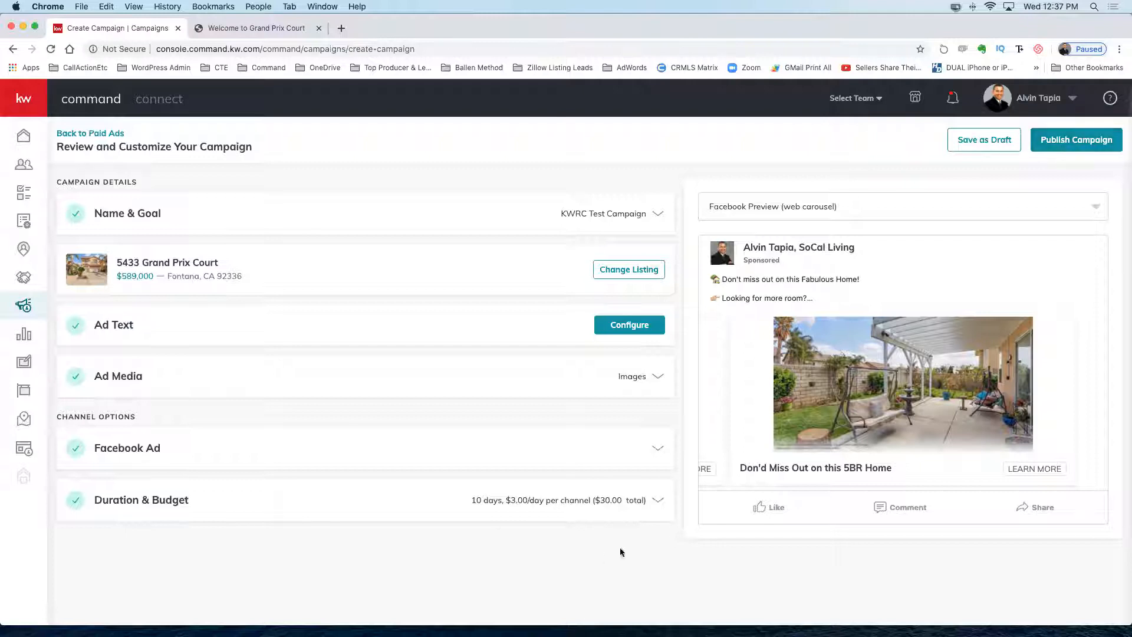
Save KWRC Test Campaign as a draft and confirm with Yes.
click(658, 503)
scroll(513, 500, down, 2)
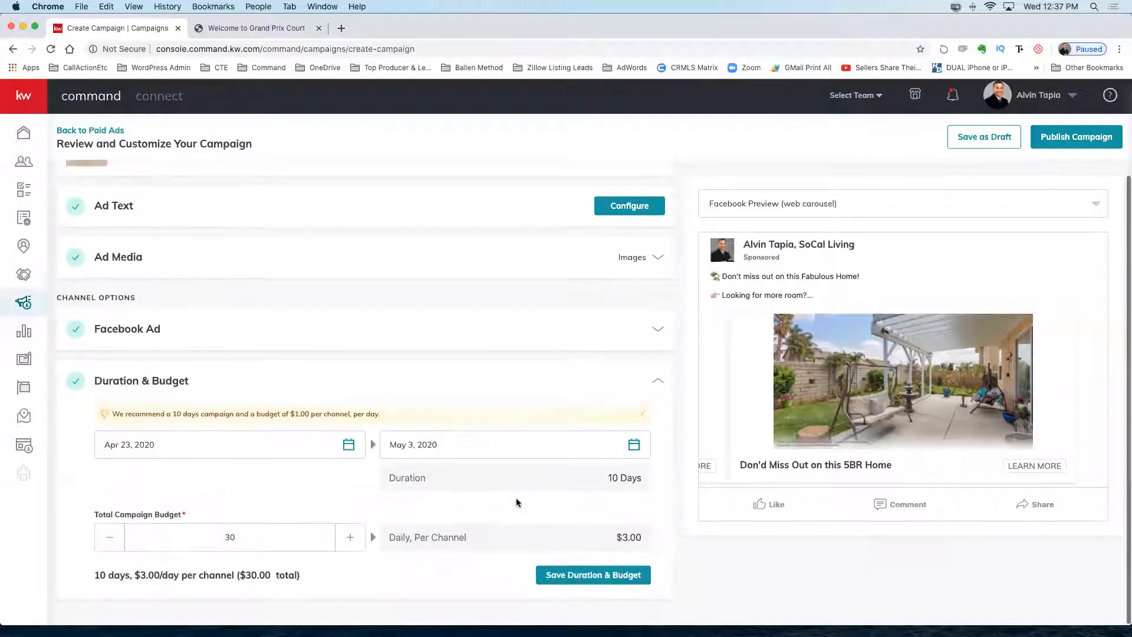
click(657, 383)
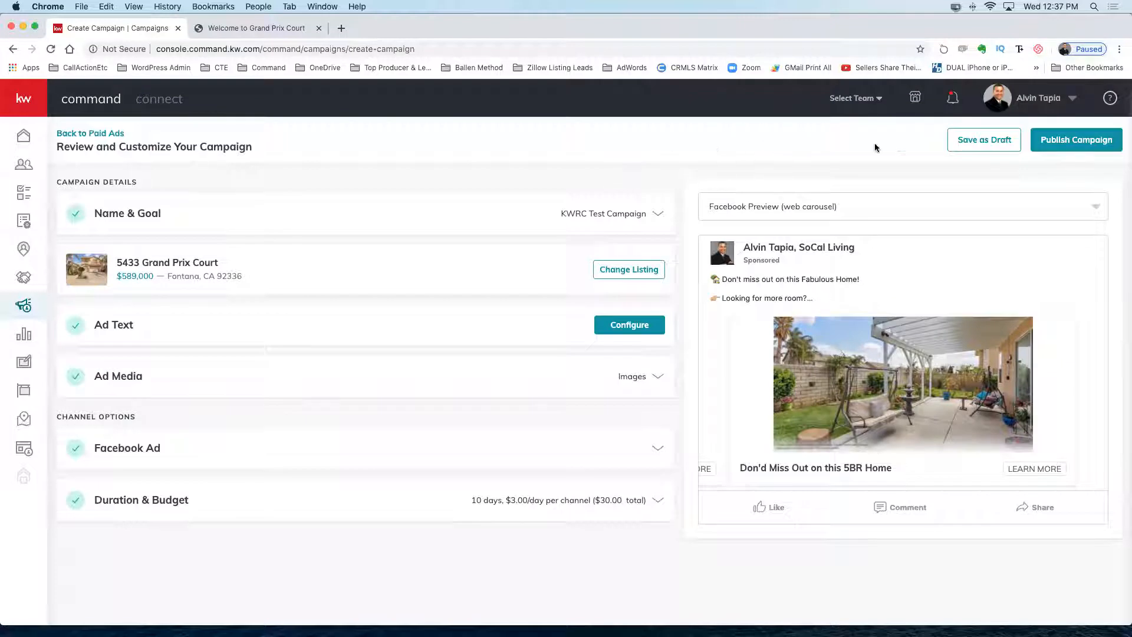
click(972, 142)
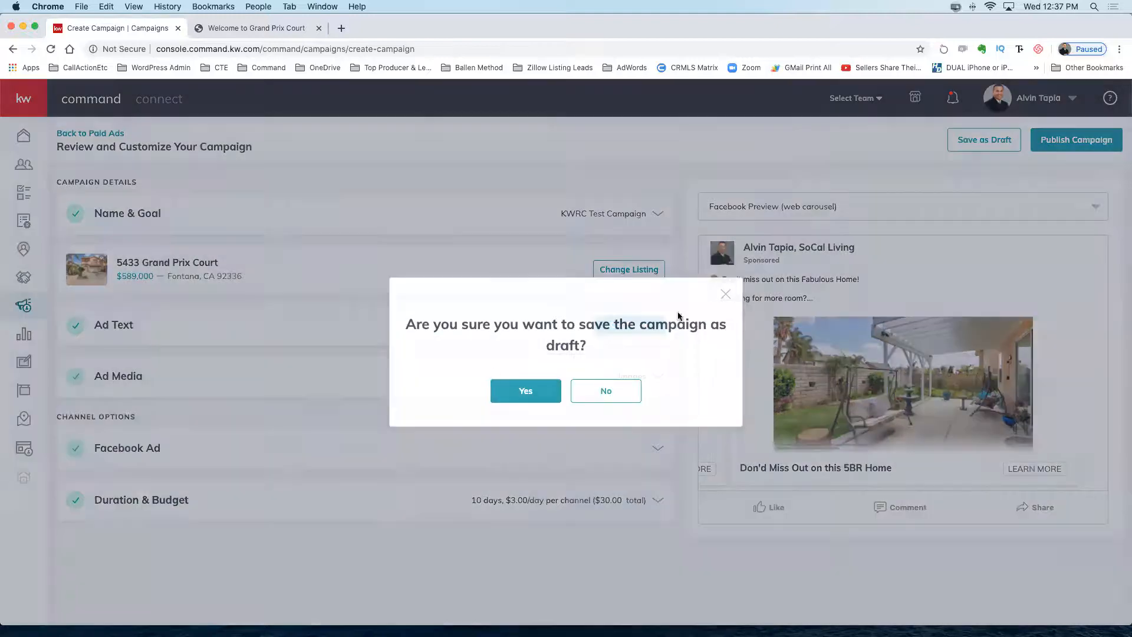
click(529, 390)
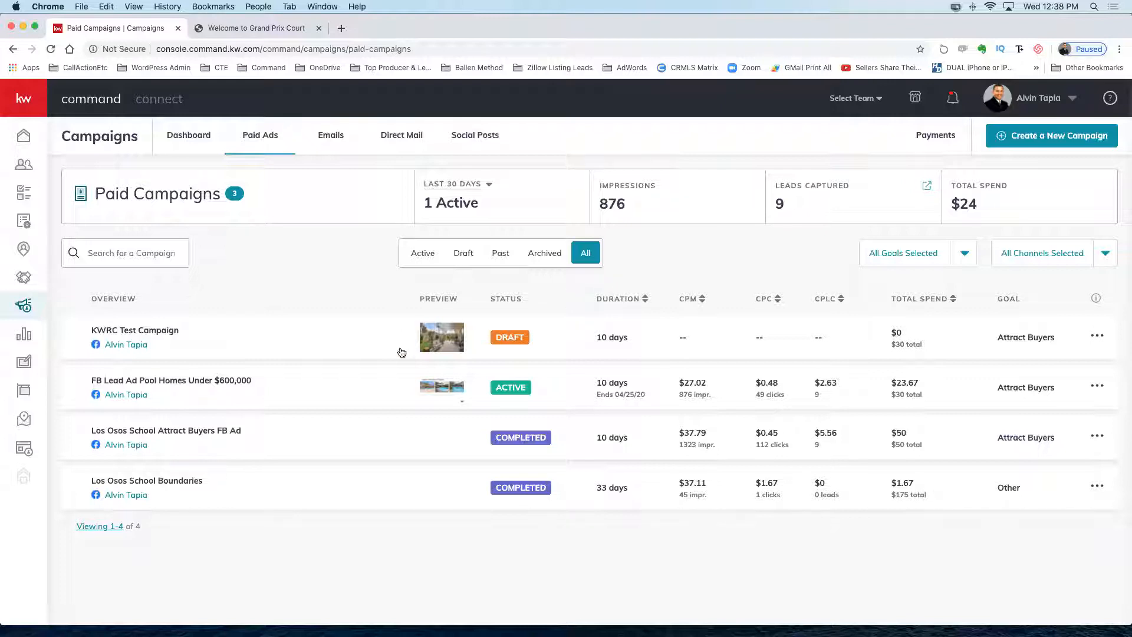
Expand the FB Lead Ad Pool Homes campaign to see its Facebook run: 04/15–04/25, 49 clicks, $23.67.
click(74, 391)
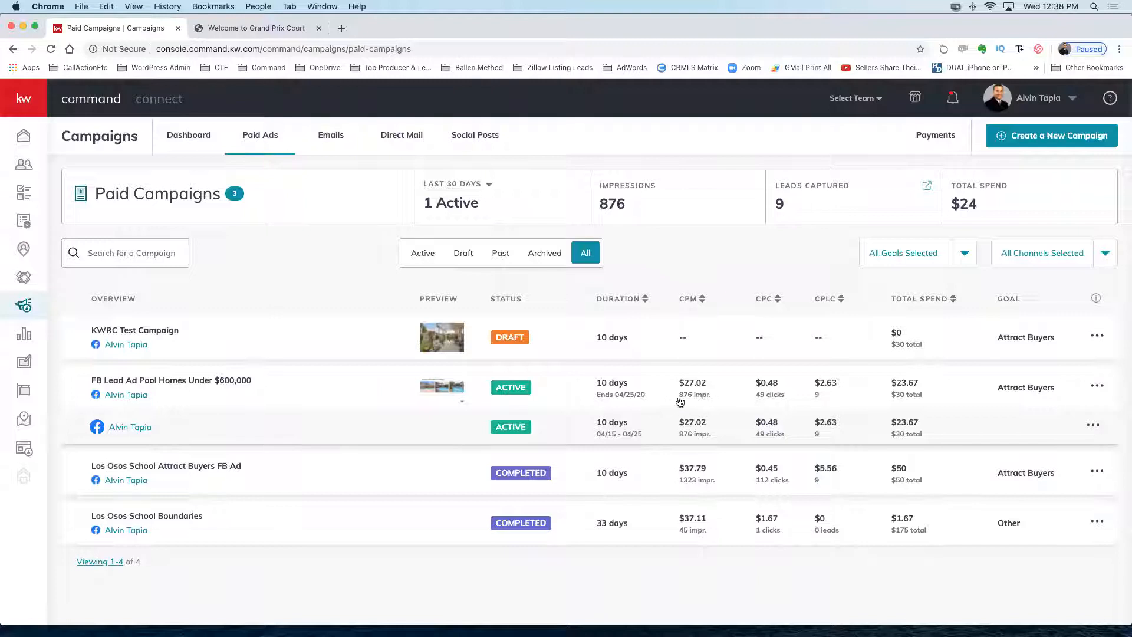
drag(678, 395, 720, 398)
click(759, 400)
drag(757, 396, 788, 398)
drag(812, 399, 836, 399)
drag(770, 199, 812, 206)
drag(983, 206, 949, 205)
drag(848, 382, 816, 383)
click(842, 390)
drag(845, 388, 815, 384)
drag(789, 204, 811, 231)
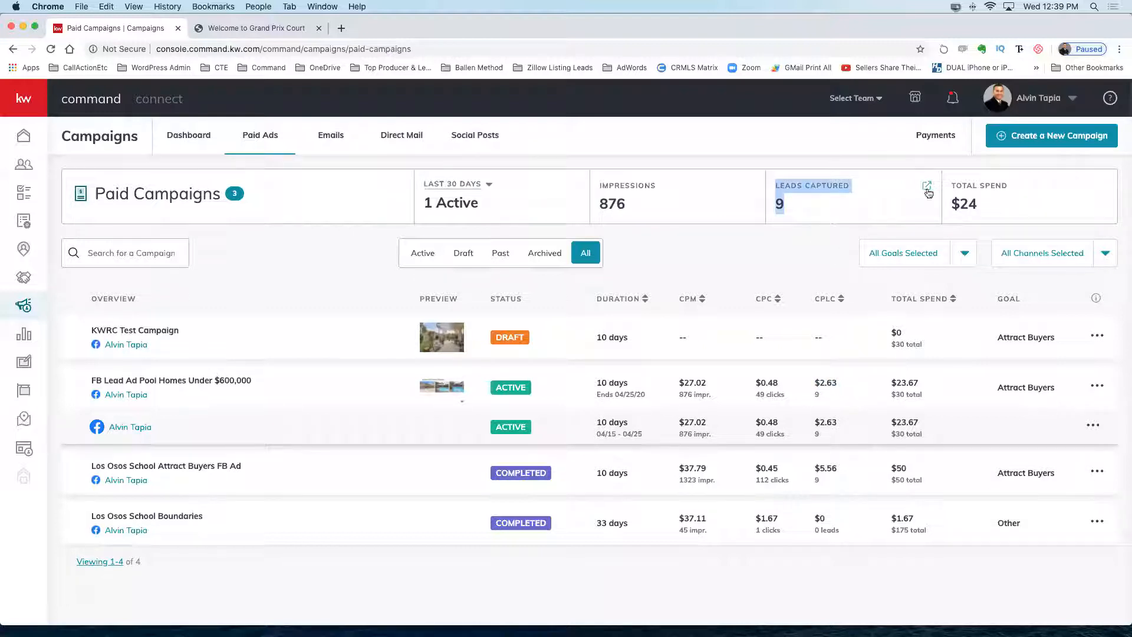
drag(991, 204, 946, 202)
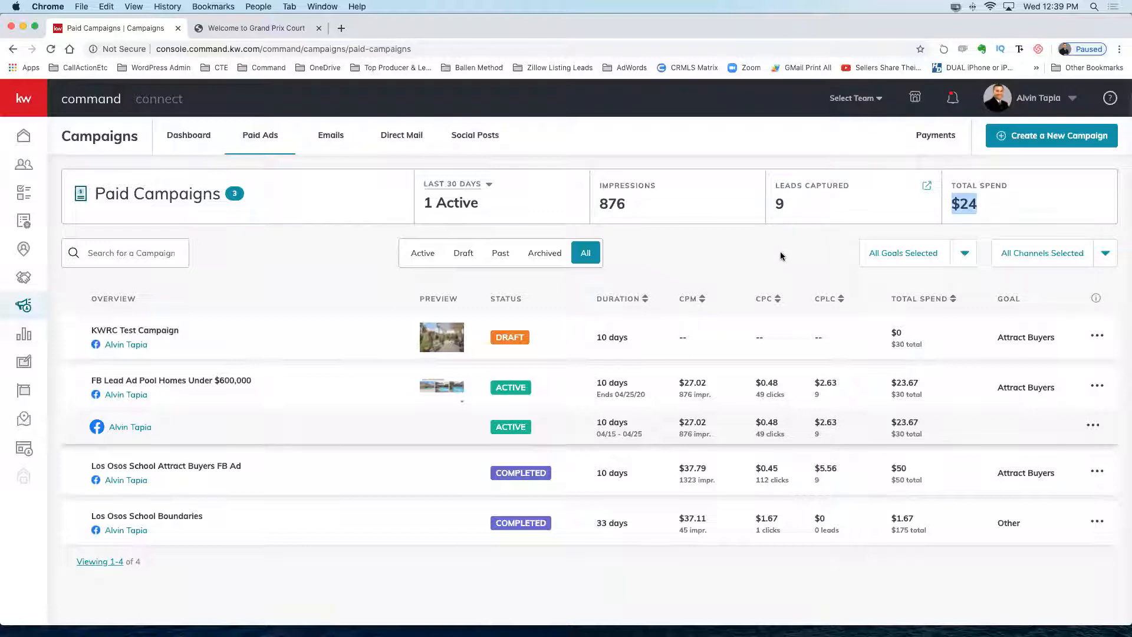
drag(652, 399, 595, 402)
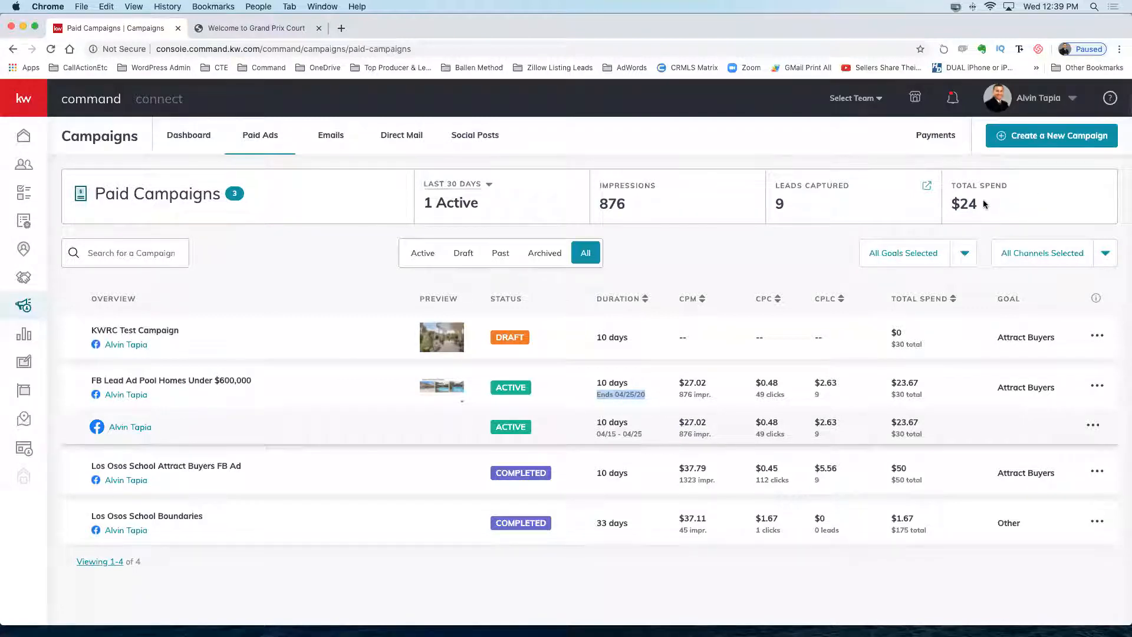
drag(985, 204, 955, 202)
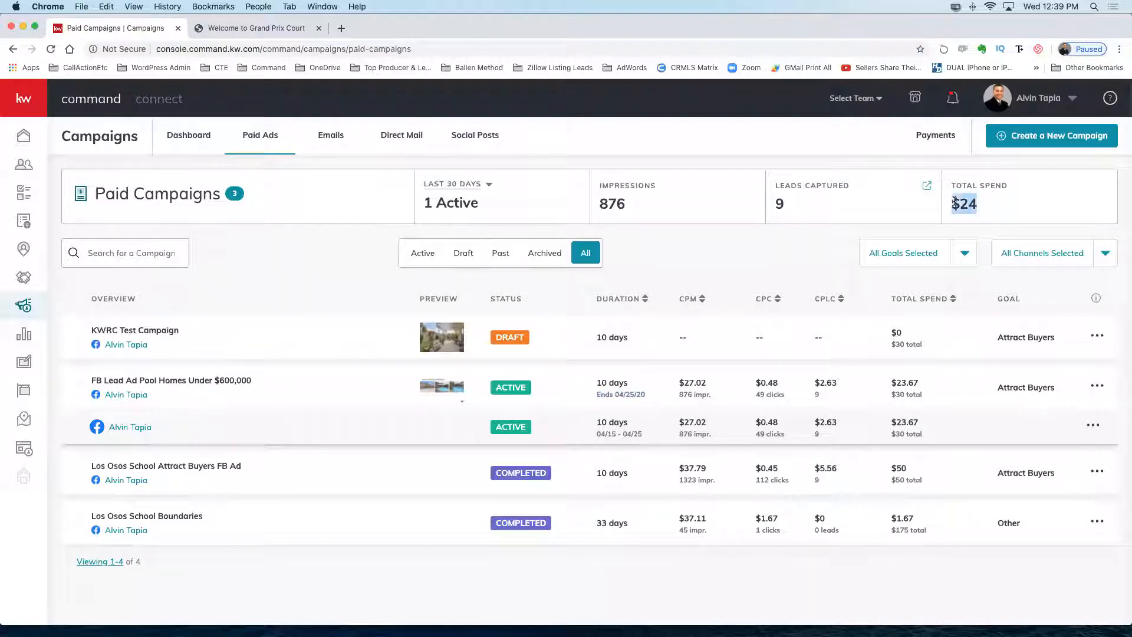
click(793, 206)
double_click(794, 205)
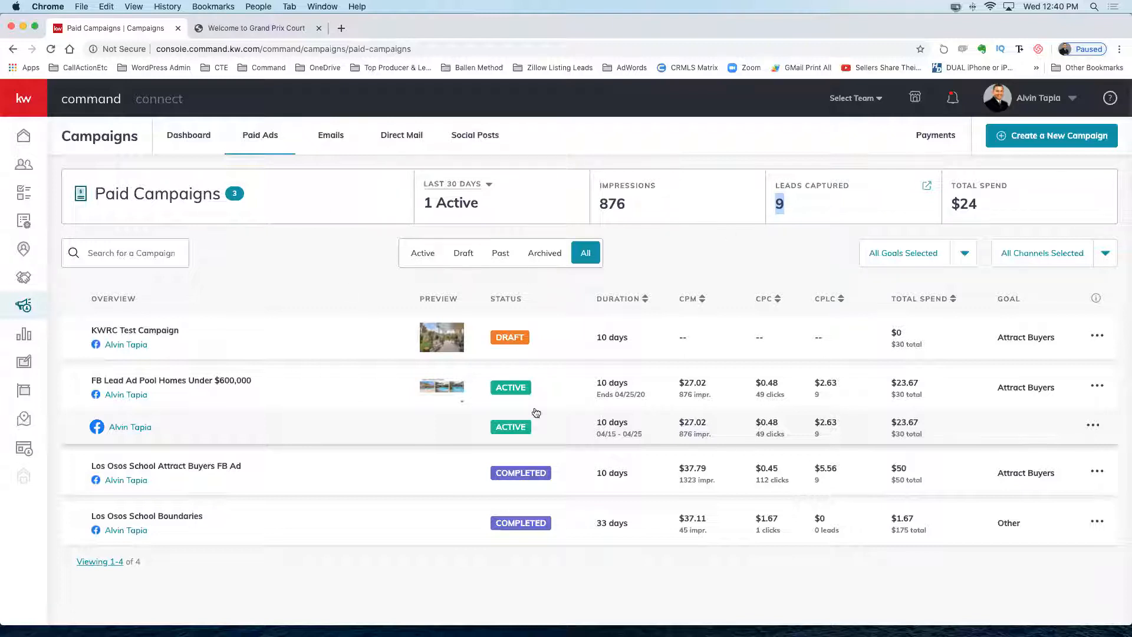
mouse_move(648, 616)
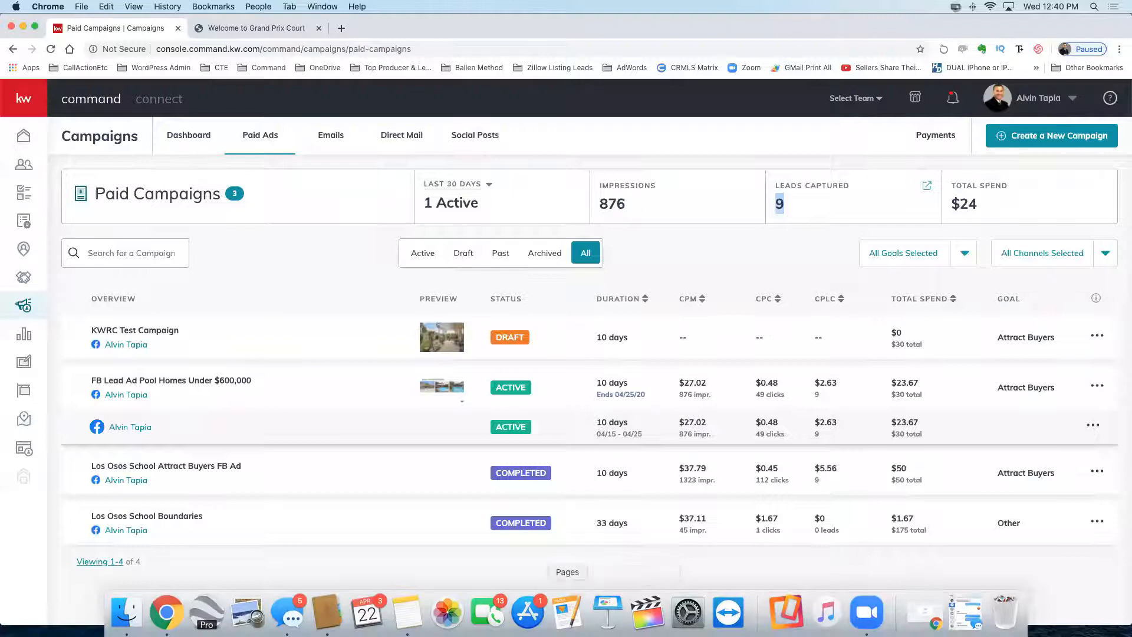